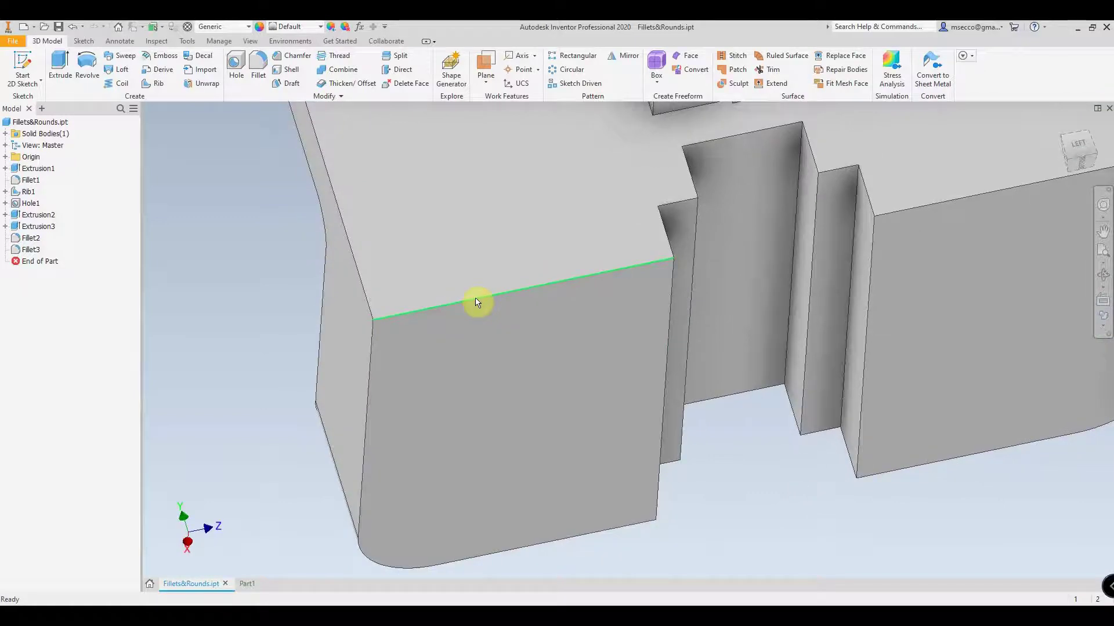
Step: Start a variable fillet on the block's straight upper front edge and set both its start and end radii to 5 mm
click(262, 62)
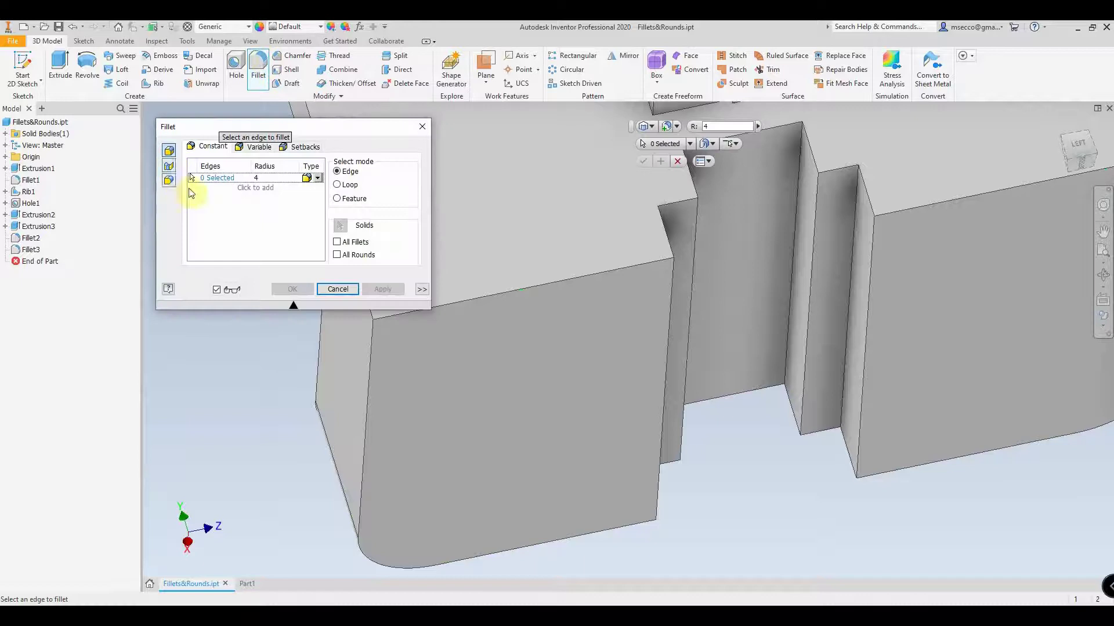
click(258, 148)
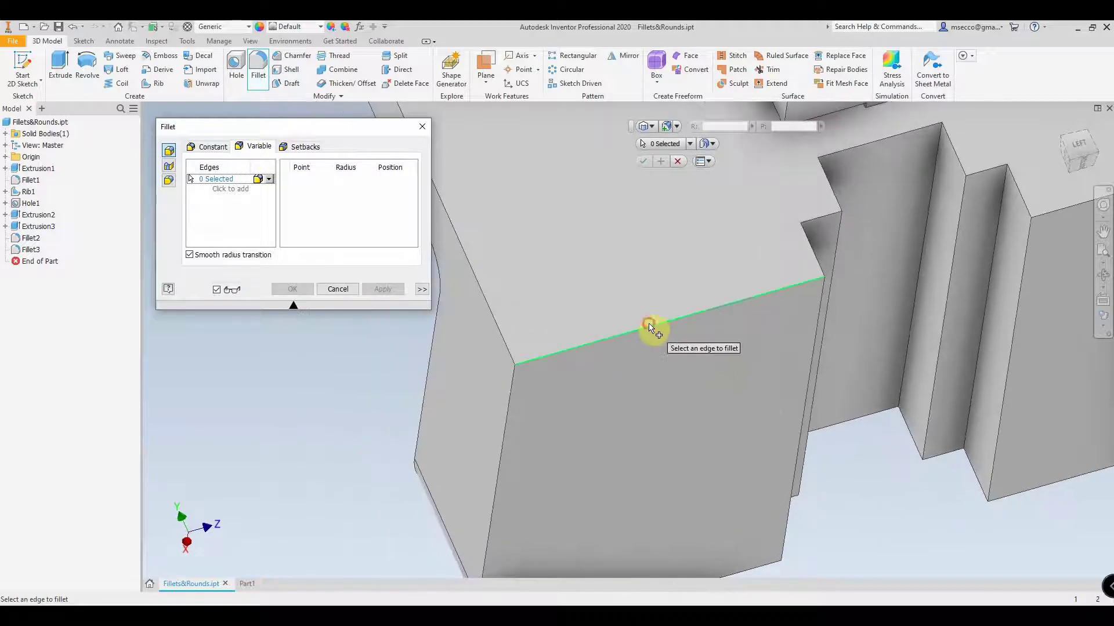
click(649, 329)
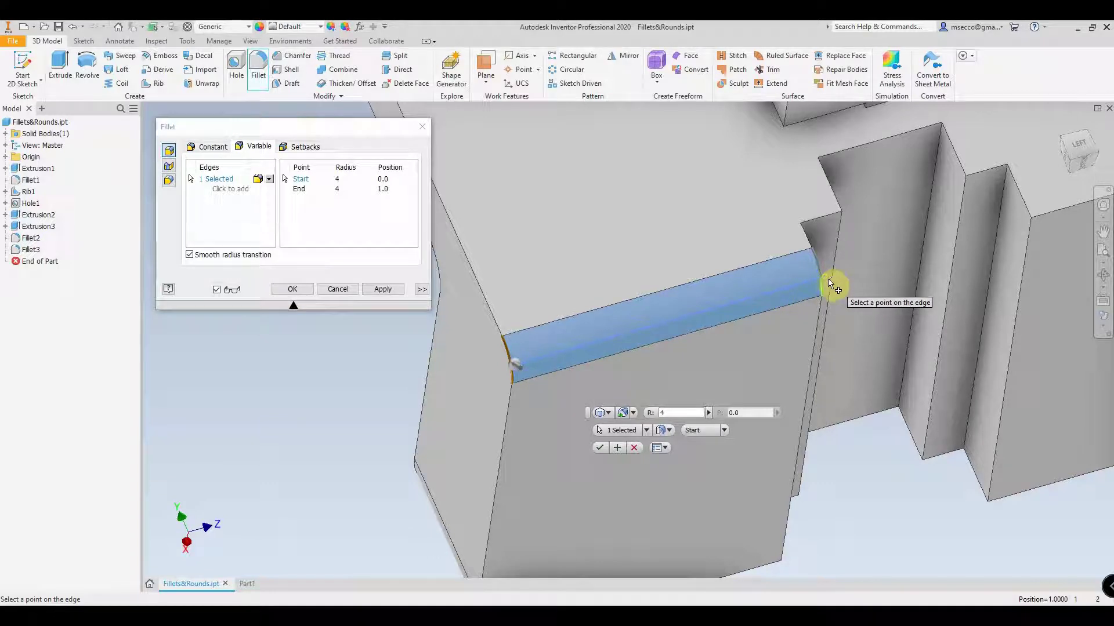
shift+middle_drag(829, 284, 699, 270)
click(297, 182)
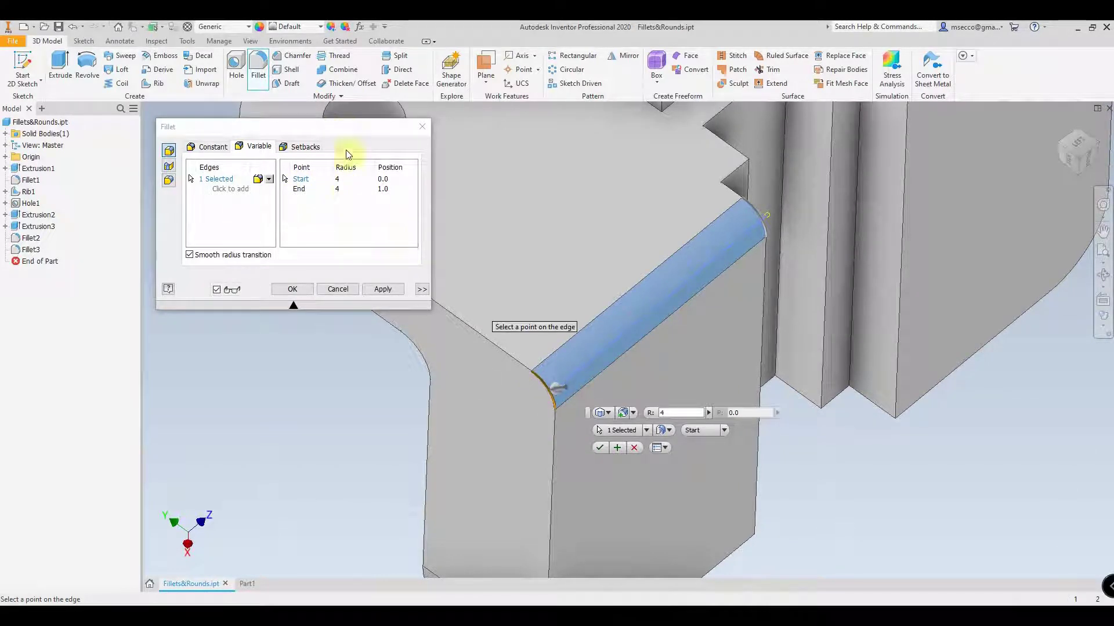
click(340, 189)
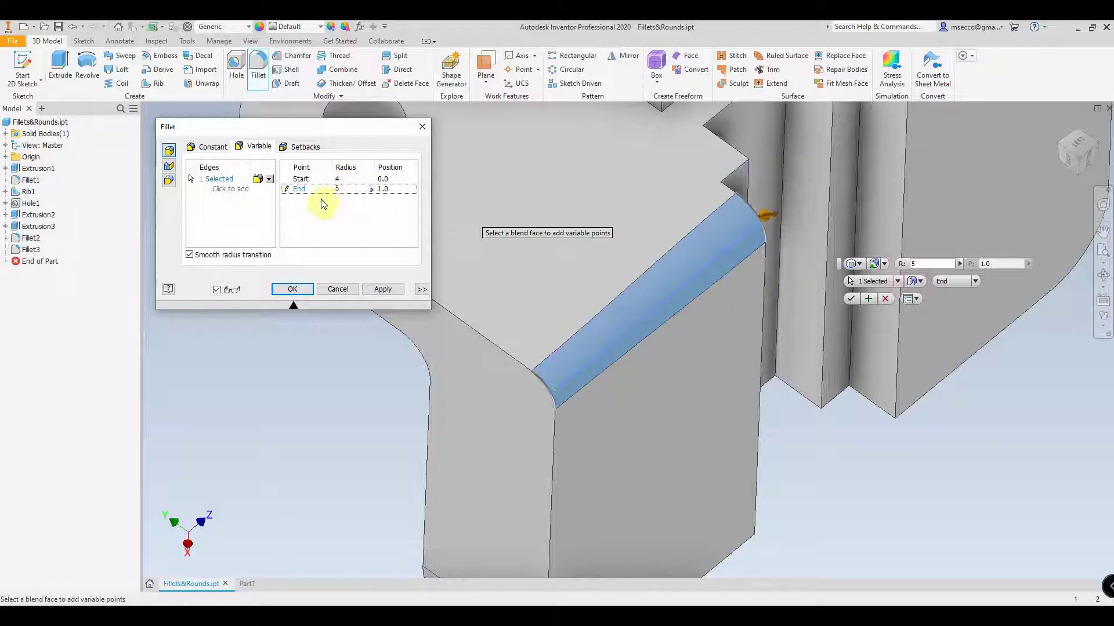
click(351, 180)
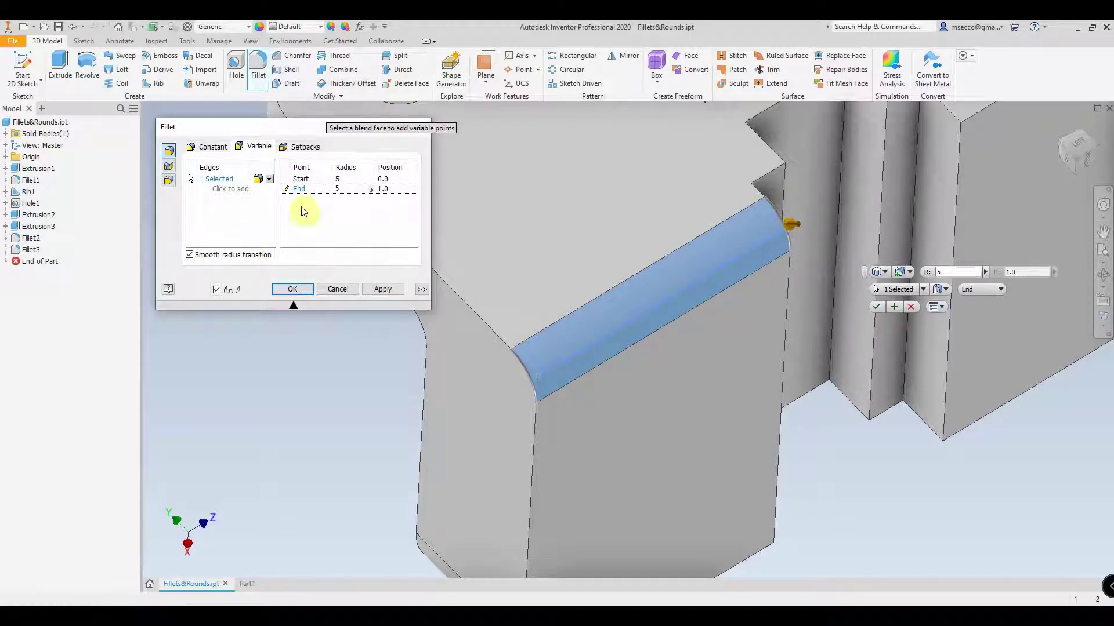
Step: Add three intermediate radius points along the filleted edge at positions of about 0.27, 0.5 and 0.77
click(302, 179)
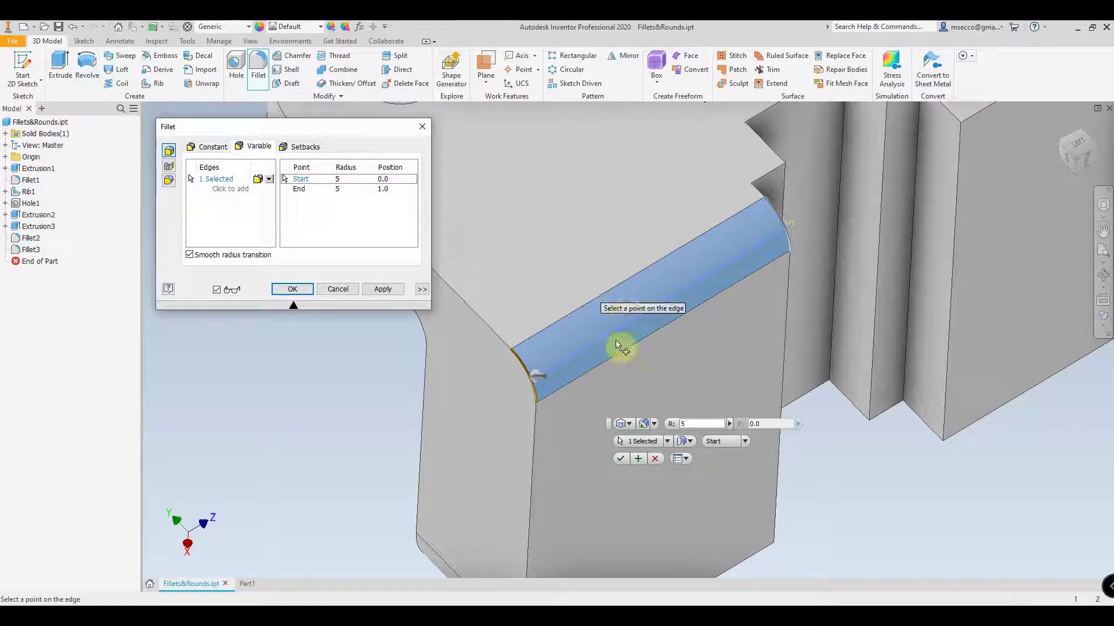
click(639, 329)
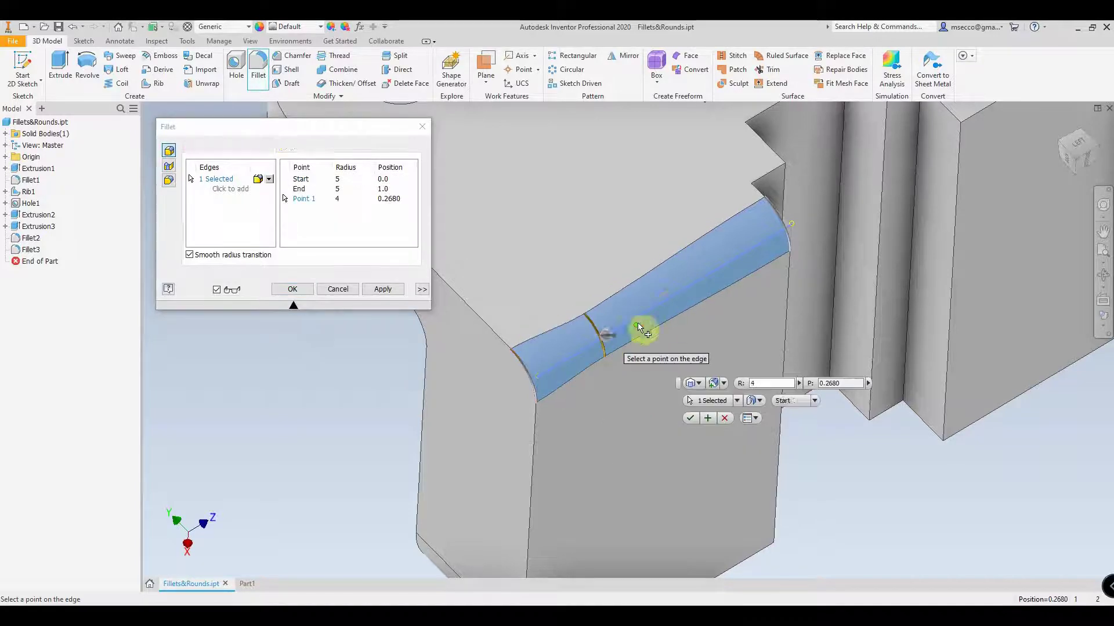
click(666, 302)
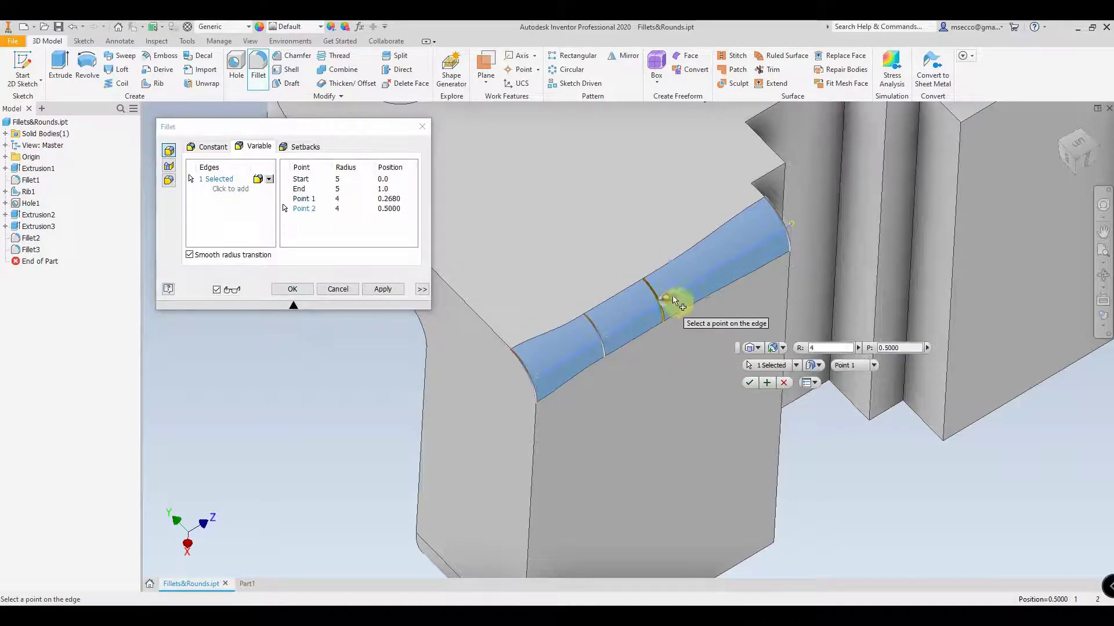
click(732, 261)
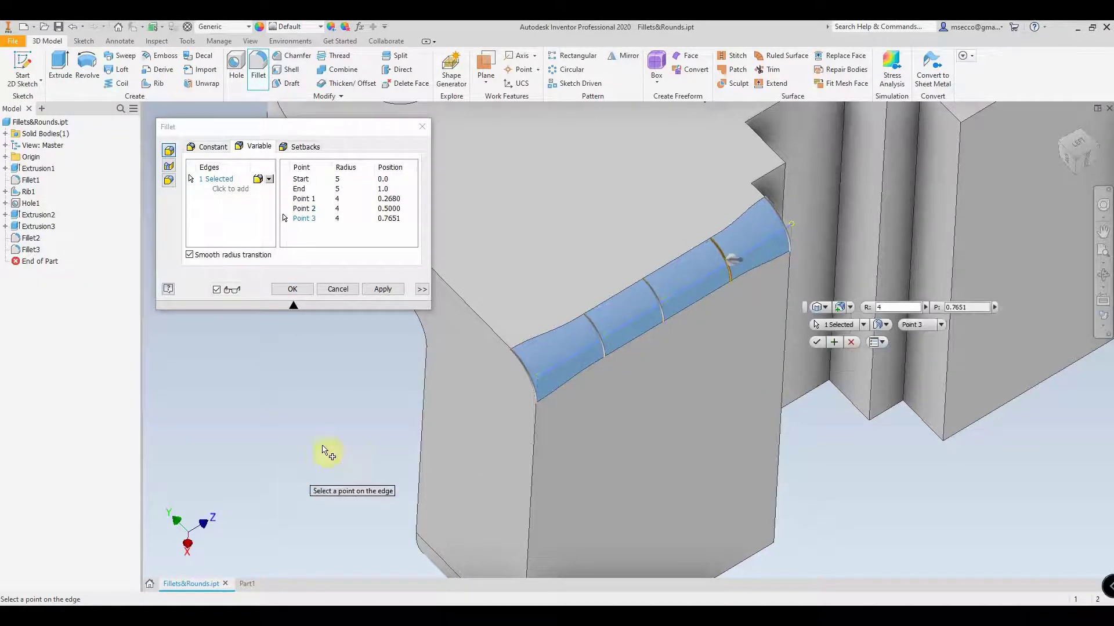
Step: Set the position of Point 1 to .25 and of Point 3 to .75 along the edge
click(388, 199)
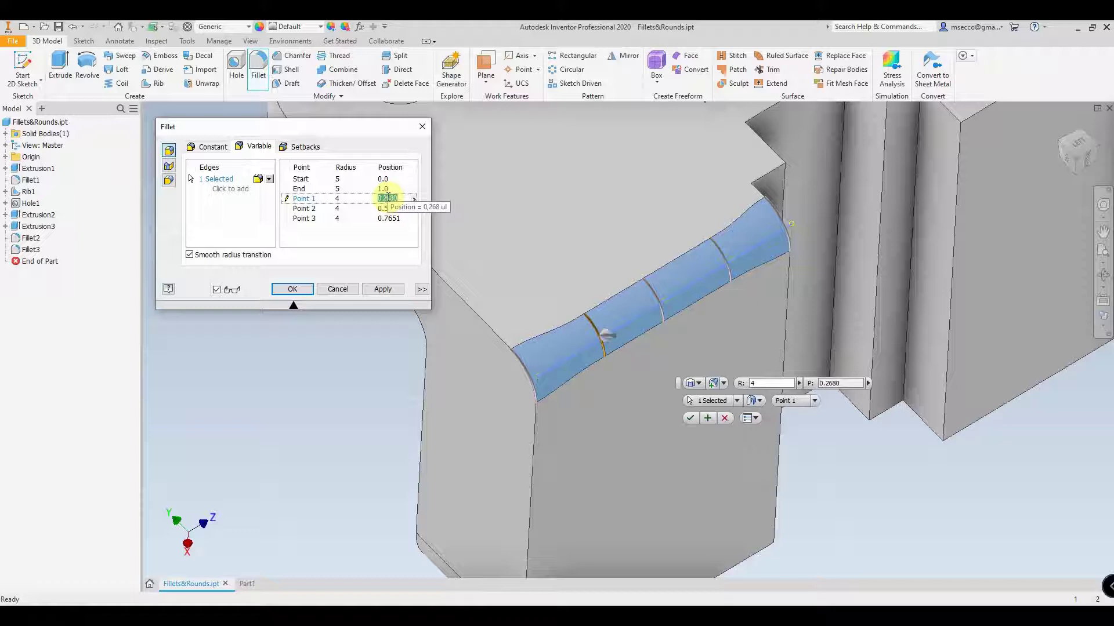
text(.25)
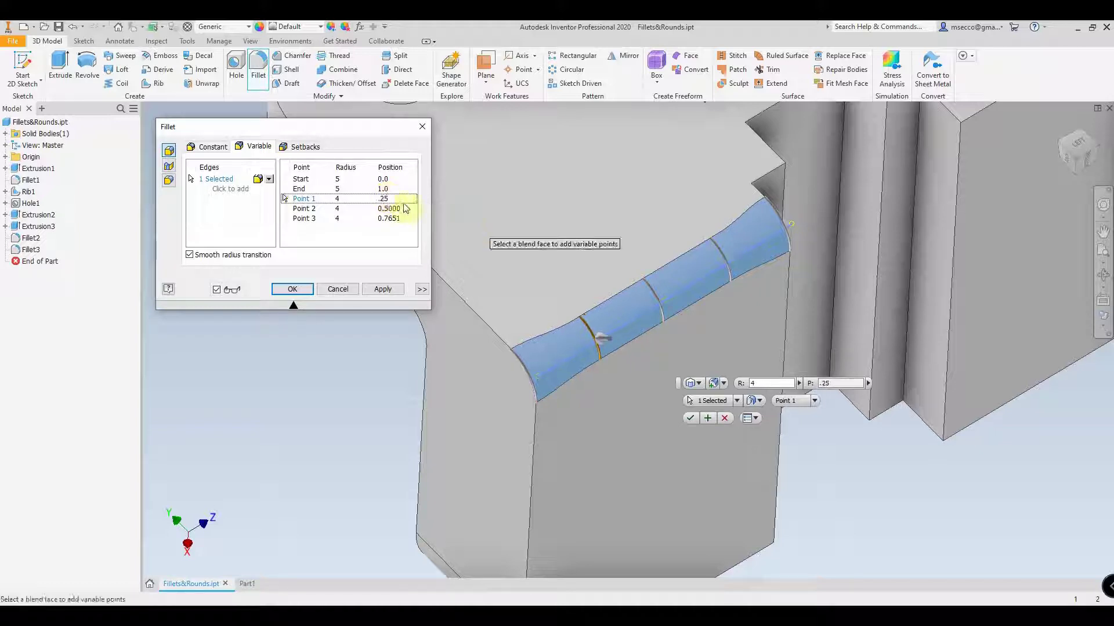
click(386, 209)
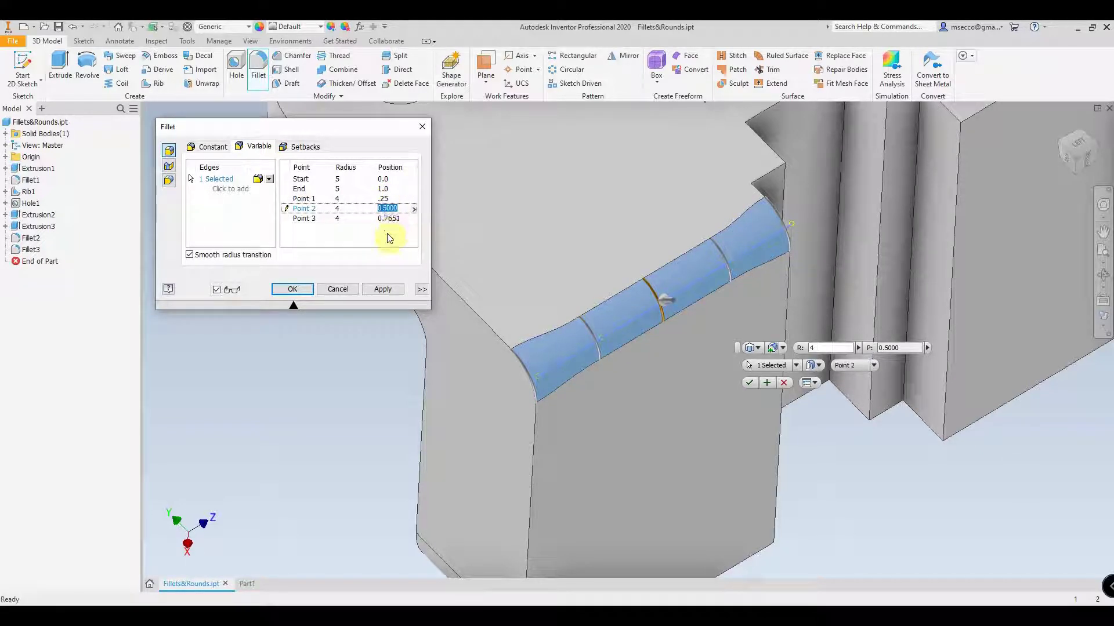
click(397, 219)
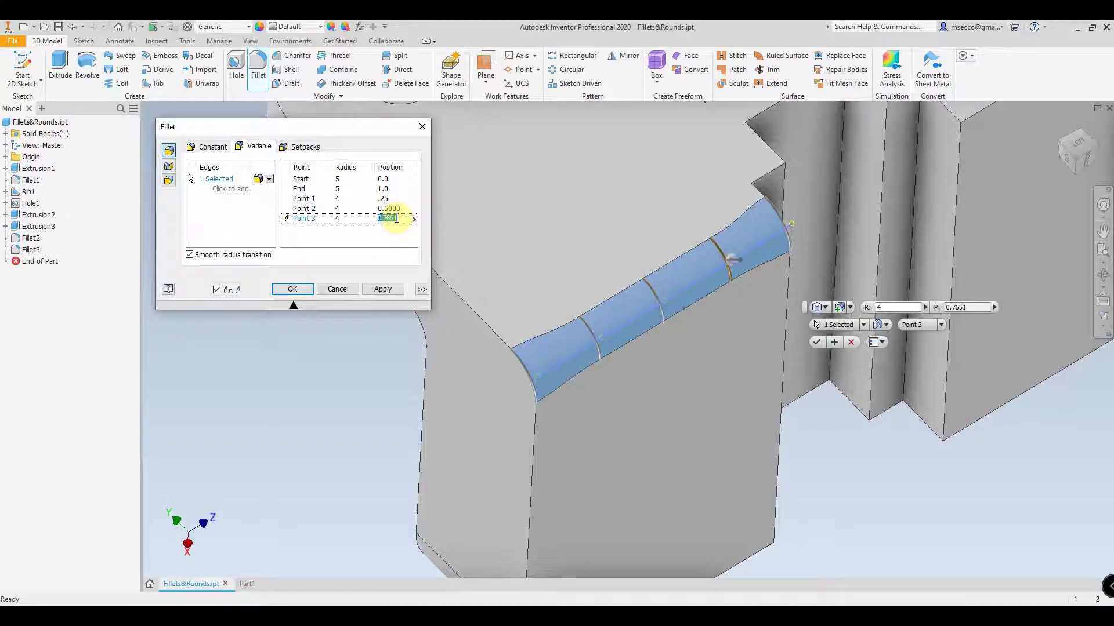
click(398, 222)
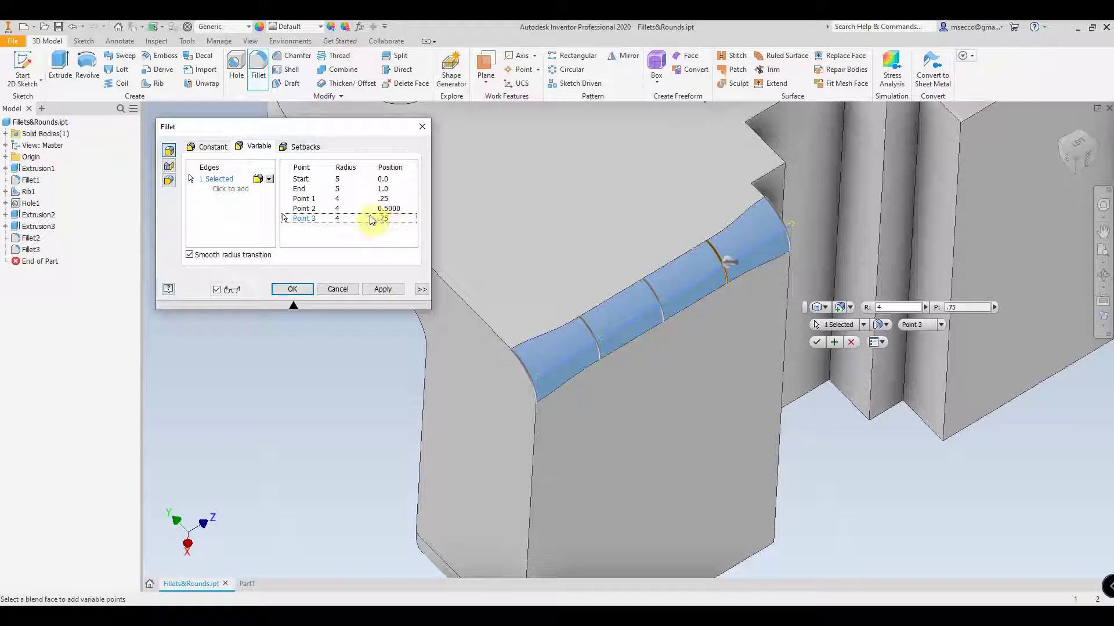
Step: Set the radius of Point 1 and Point 3 to 3 mm
click(340, 198)
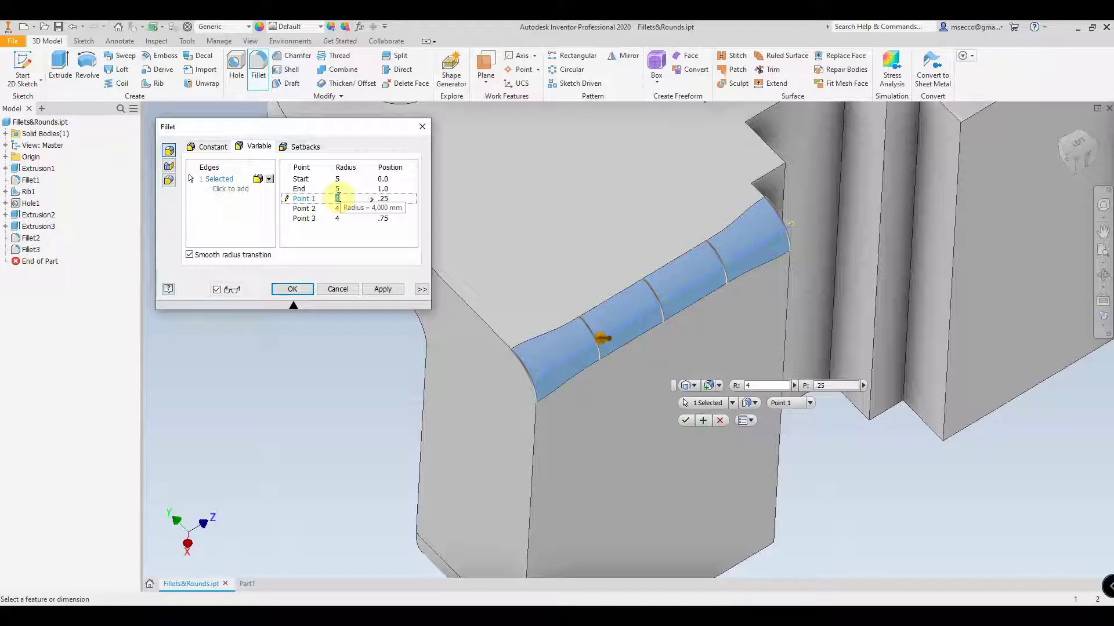
key(Return)
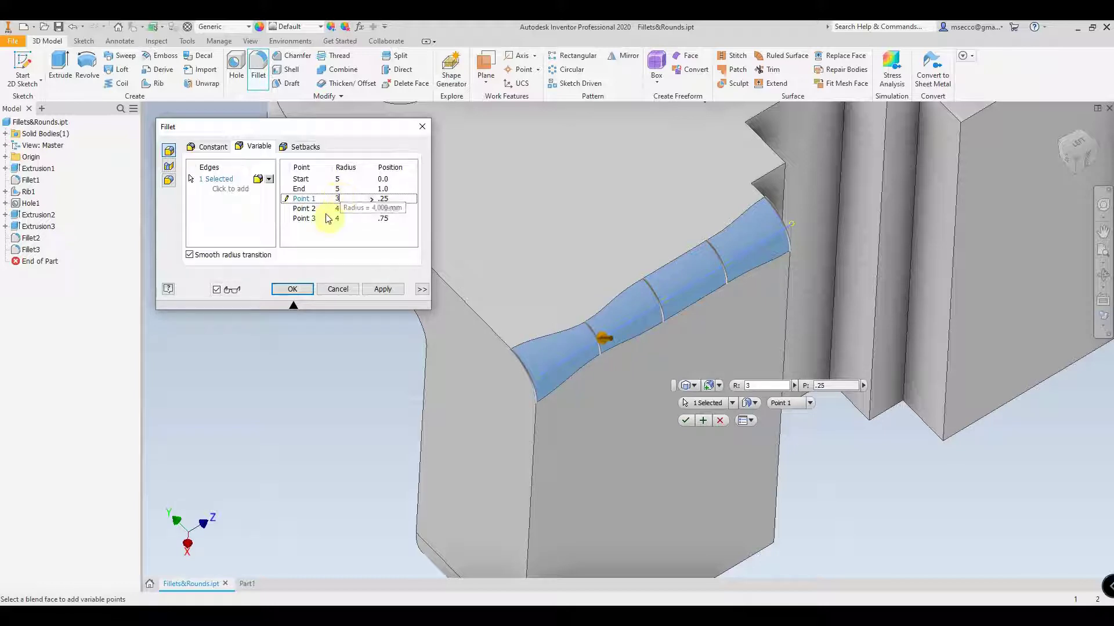
click(341, 219)
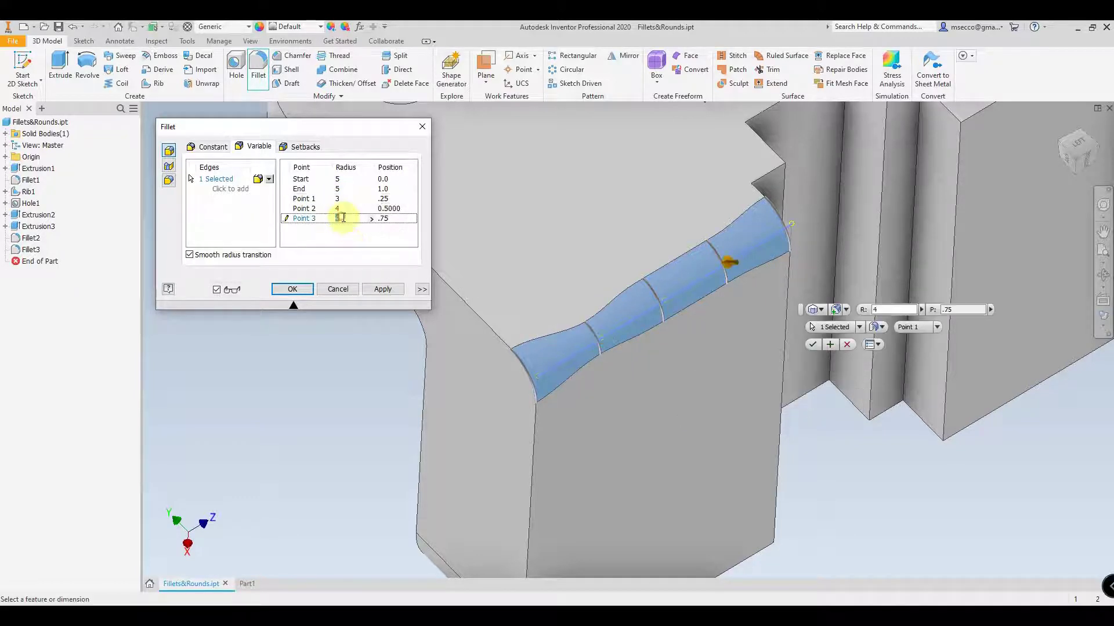
text(3)
click(346, 217)
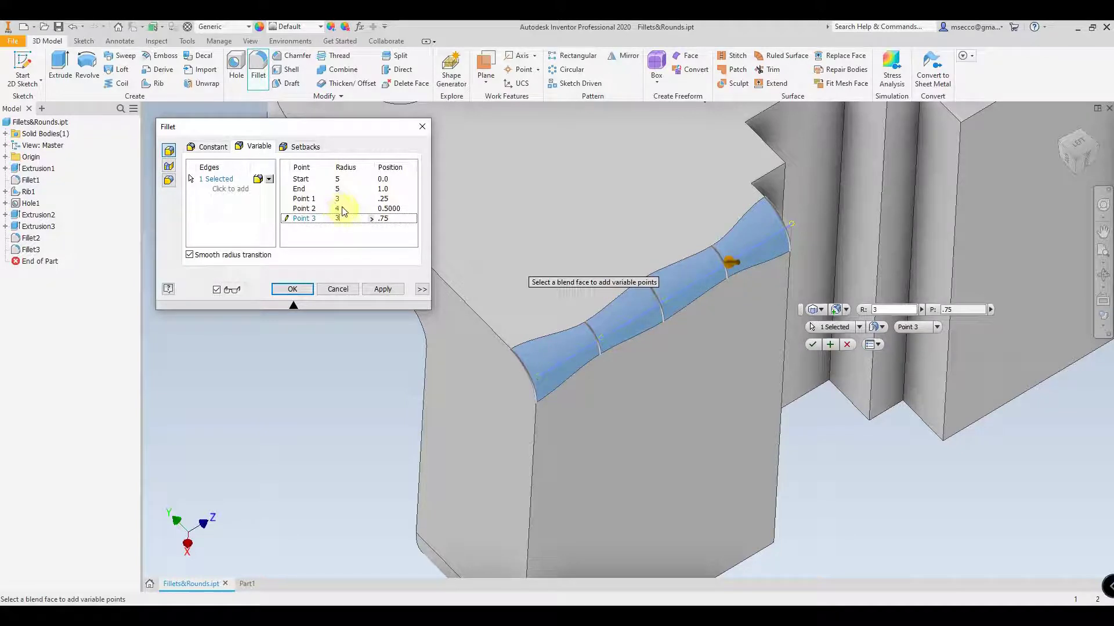
Step: Try a radius of 0 at Point 2, set it to 2 mm instead, and apply the variable fillet
click(343, 207)
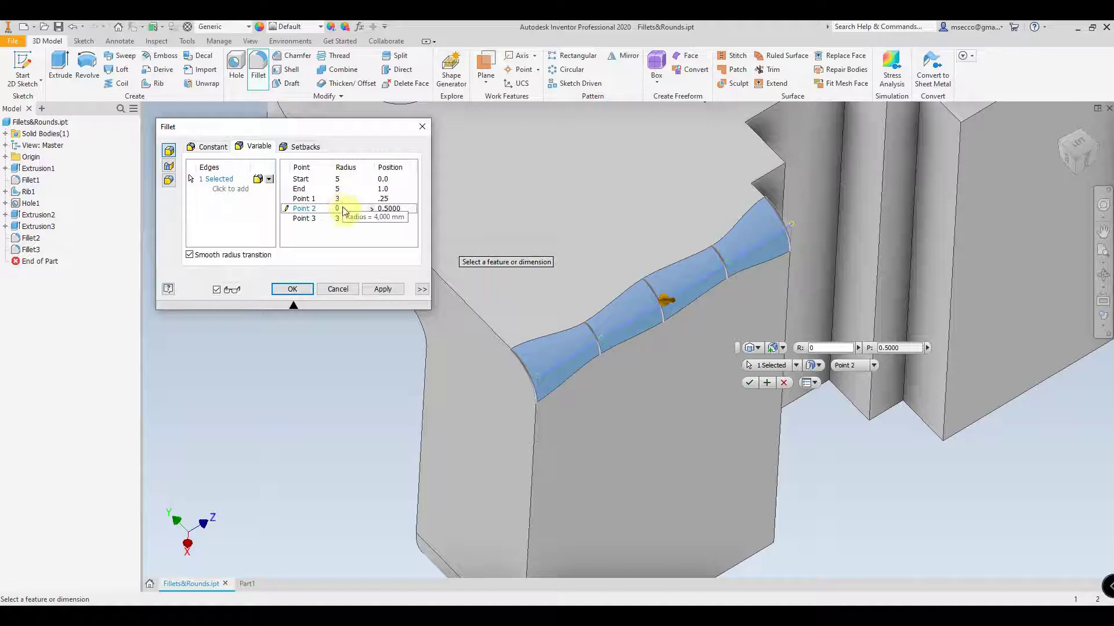
click(344, 208)
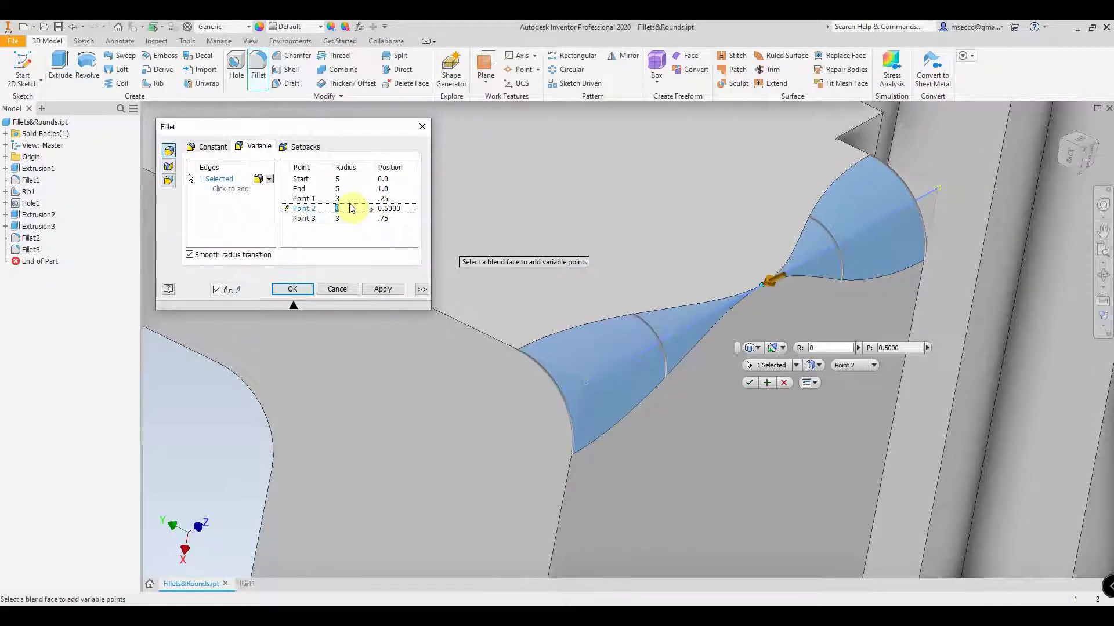
text(2)
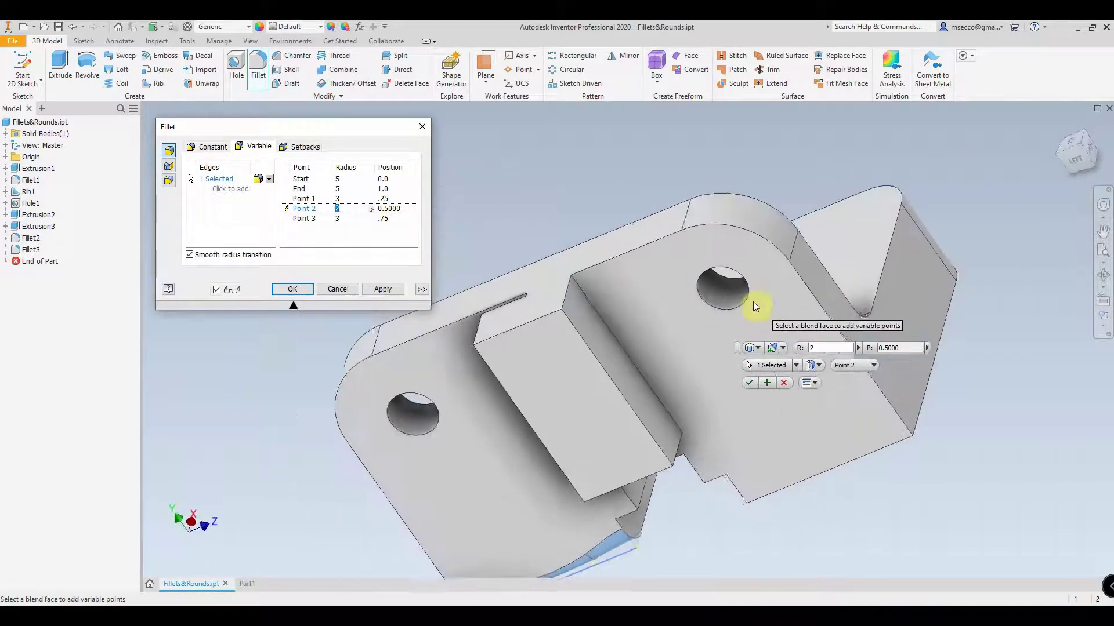
click(381, 284)
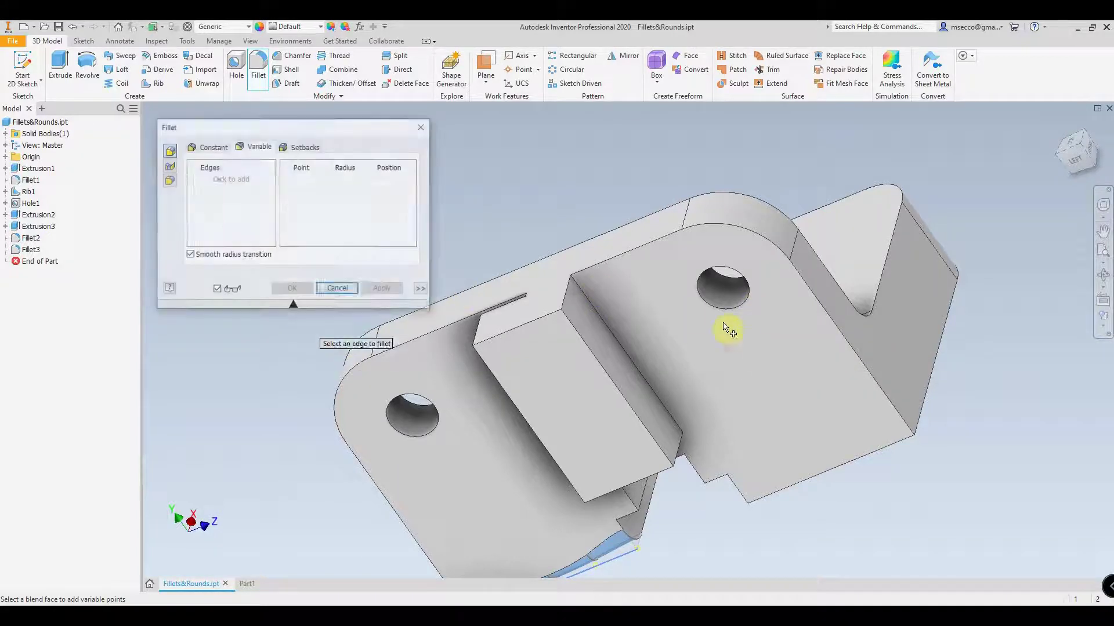
Step: Select the edge chain around the plate's rounded corner for a variable fillet and add five points: three on the straight edges, two at the arc's ends
click(835, 331)
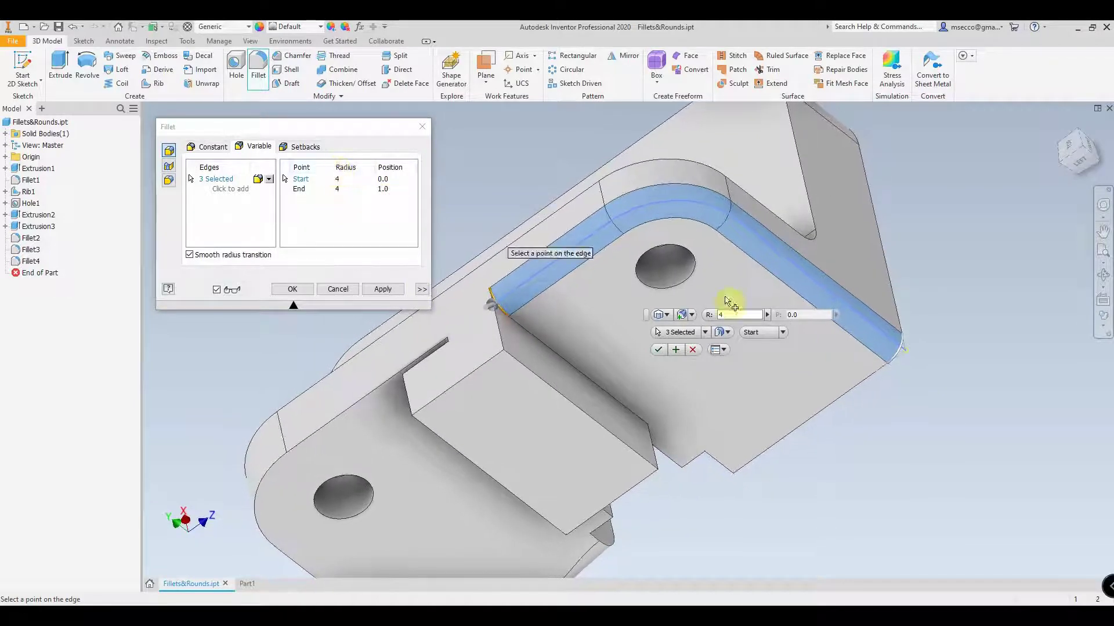
click(853, 312)
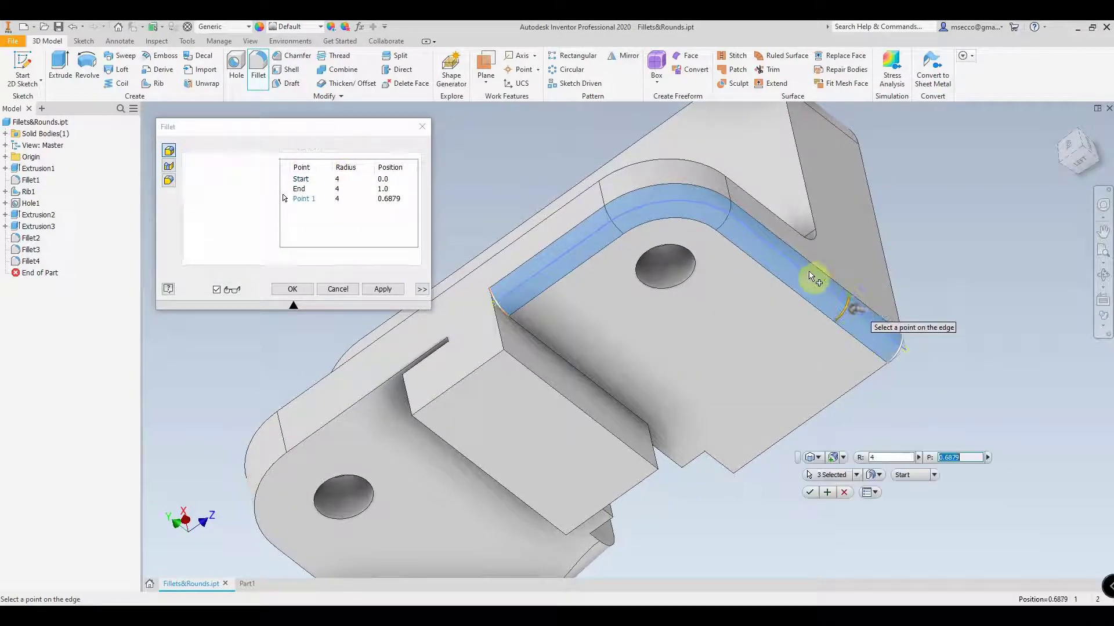
click(775, 257)
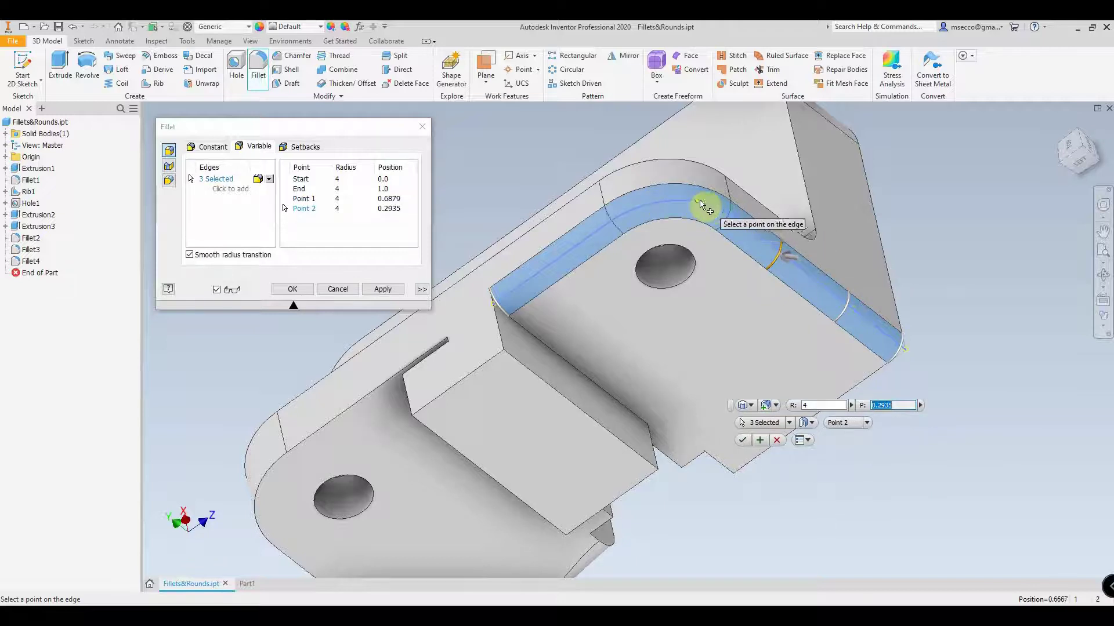
click(736, 221)
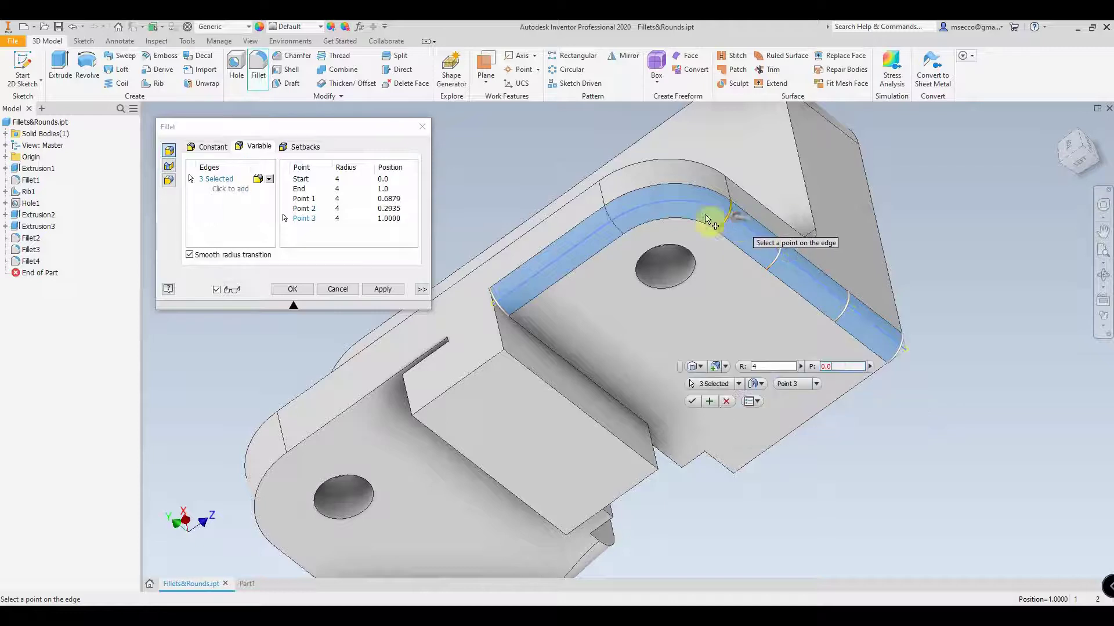
click(608, 225)
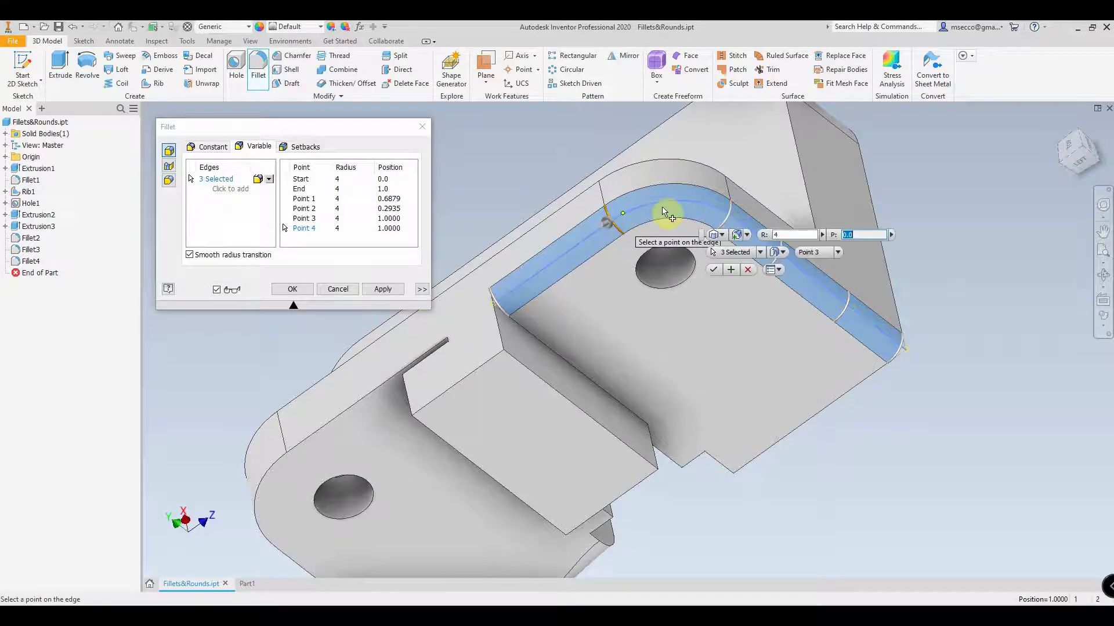
click(545, 266)
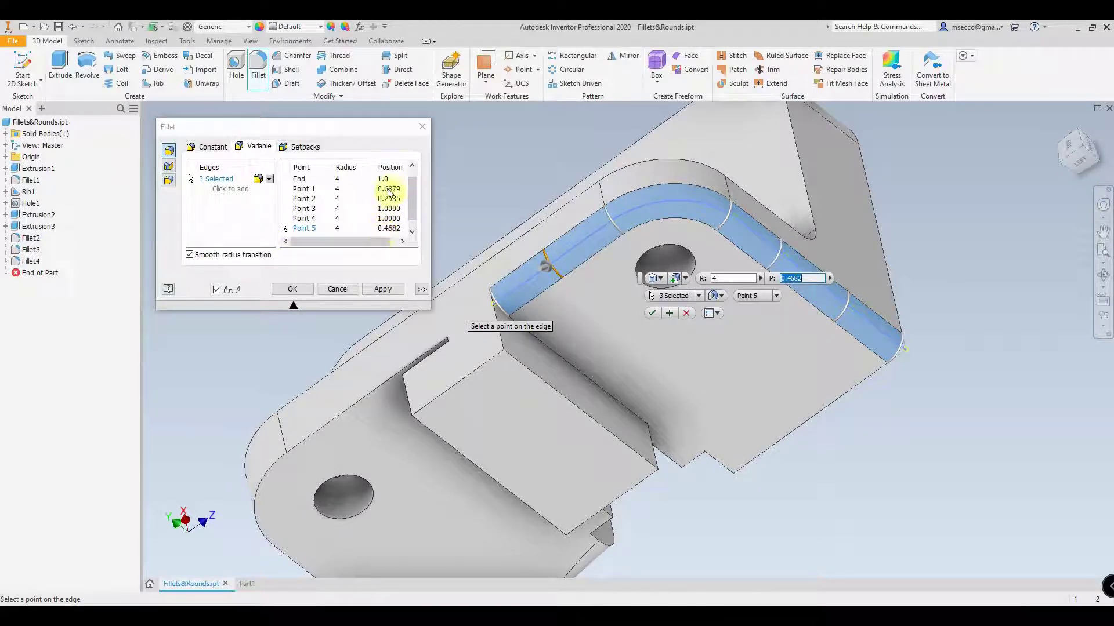
Step: Set the corner chain fillet's end radius to 10 mm and its start radius to 8 mm
click(394, 188)
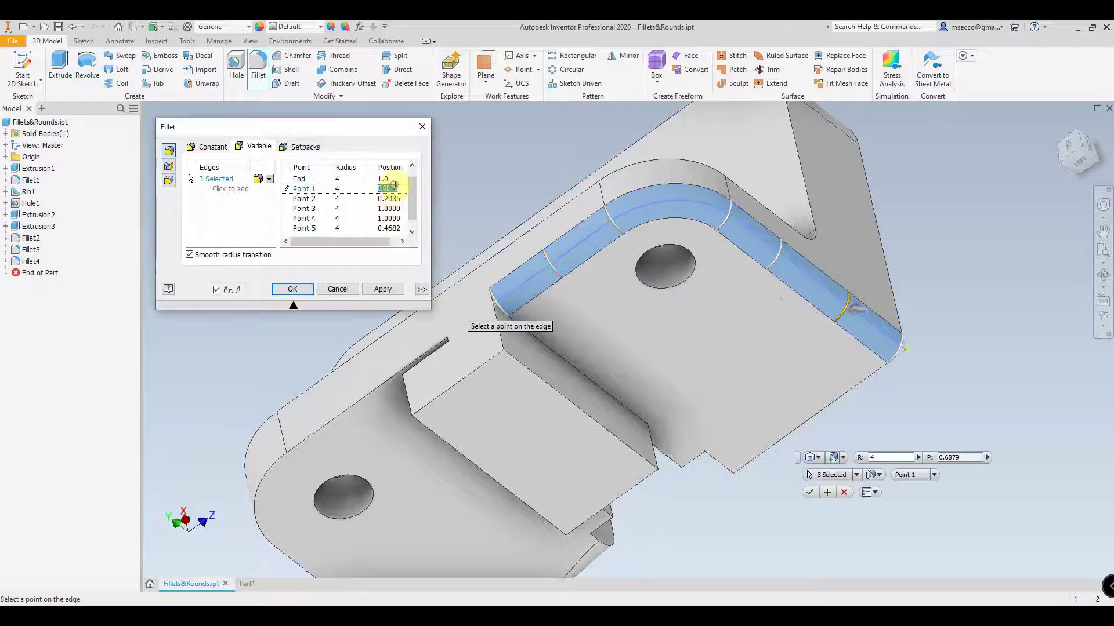
click(355, 178)
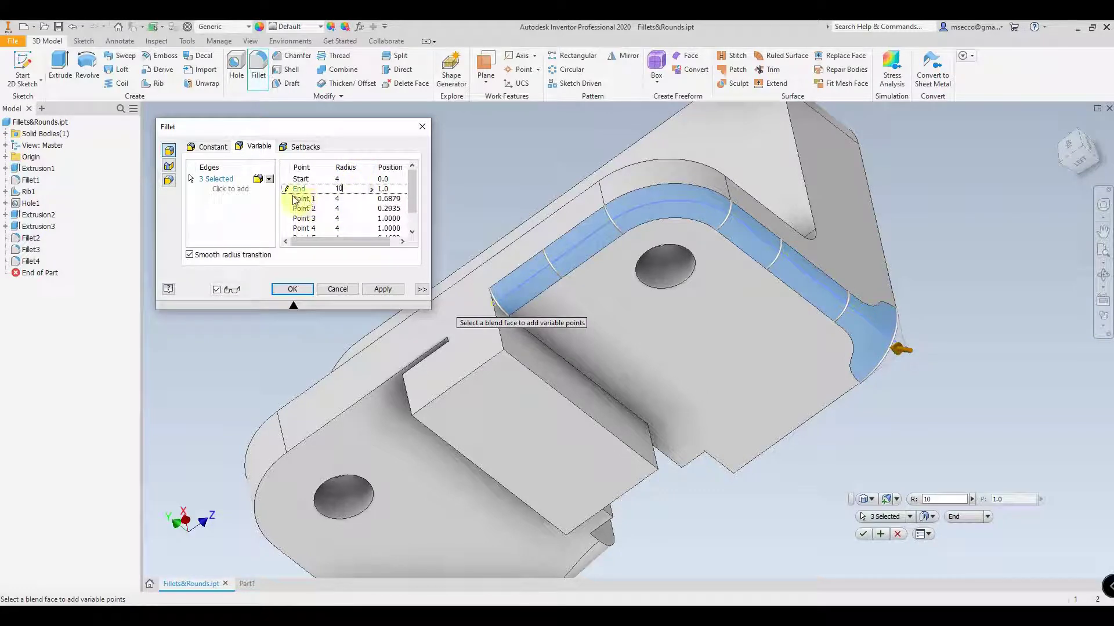
click(352, 180)
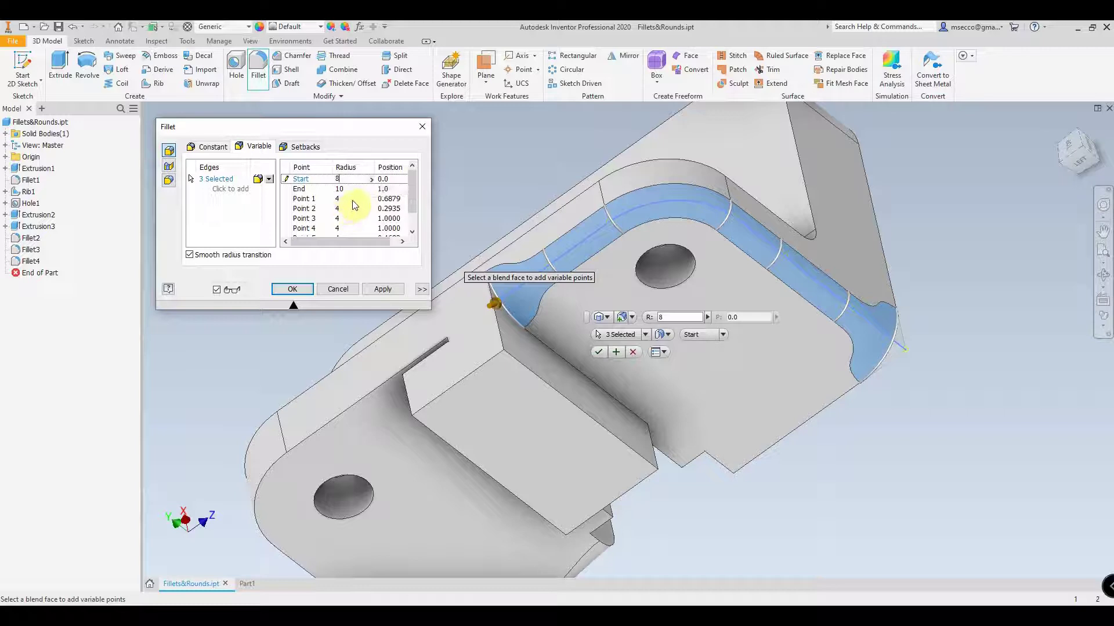
Step: Set the corner chain's fillet radii to 7 mm at Point 1, 5 mm at Point 2, 3 mm at Point 3 and 4.5 mm at Point 4, and create the fillet
click(354, 199)
text(7)
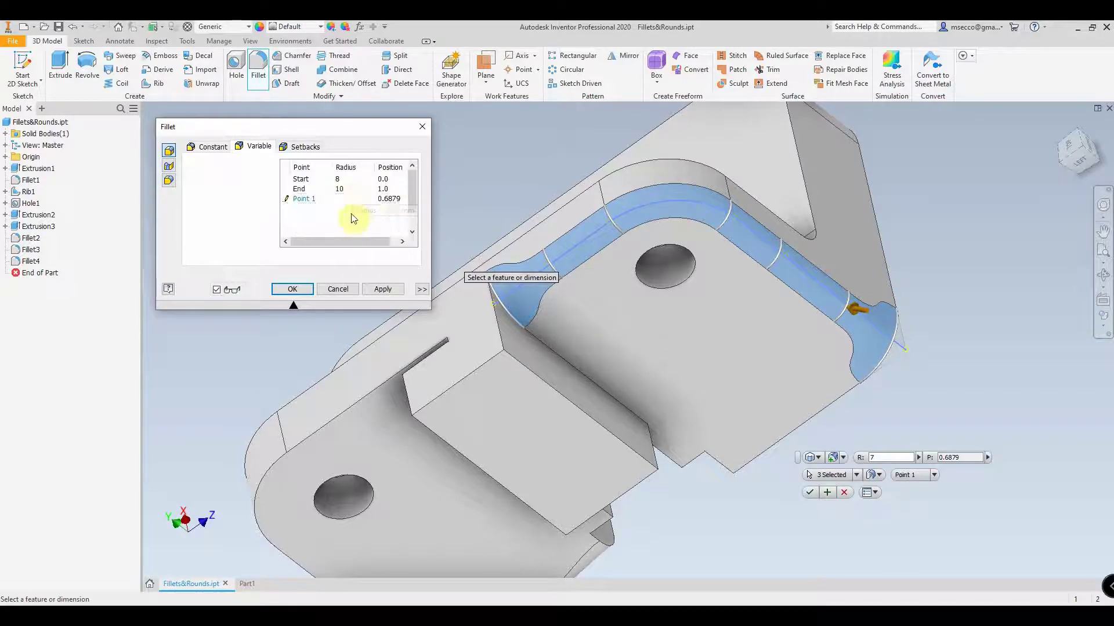
click(345, 209)
text(5)
click(351, 219)
text(3)
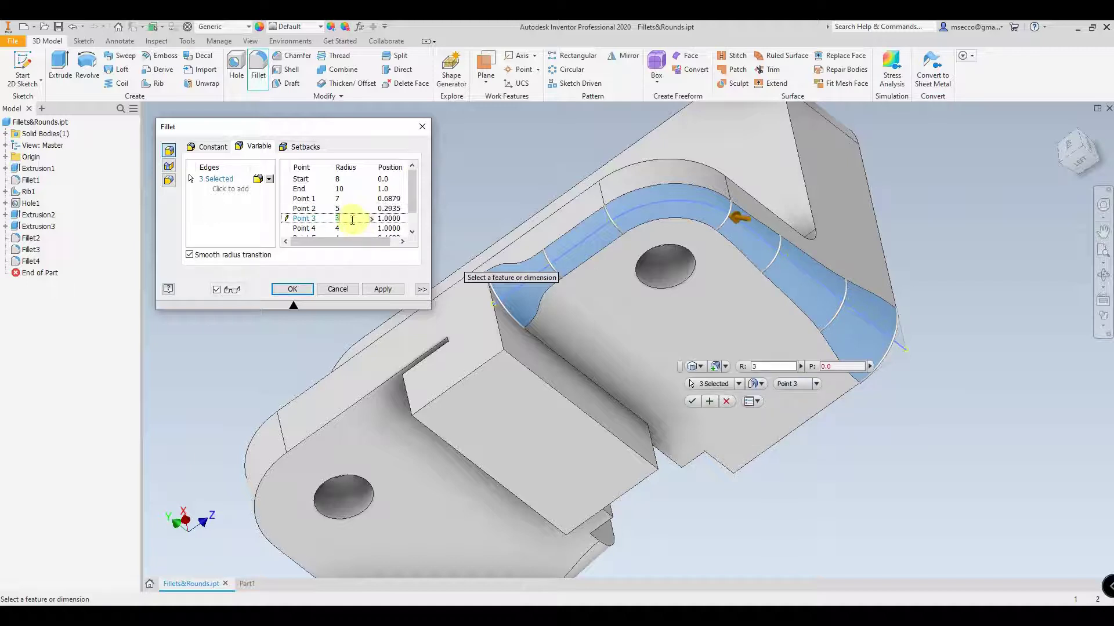
click(350, 228)
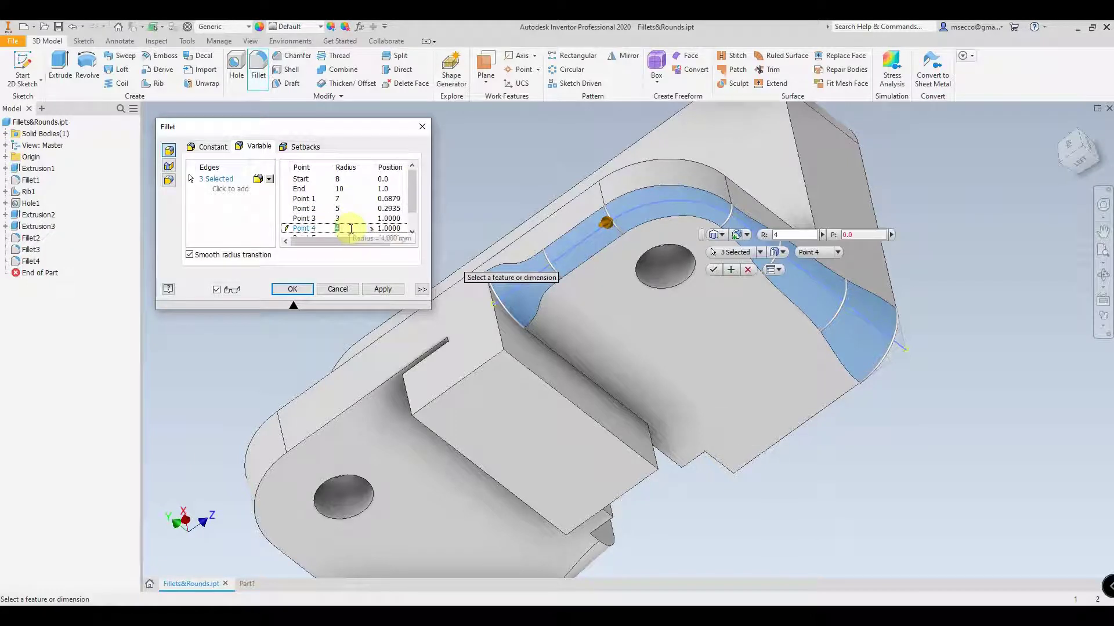
text(4.5)
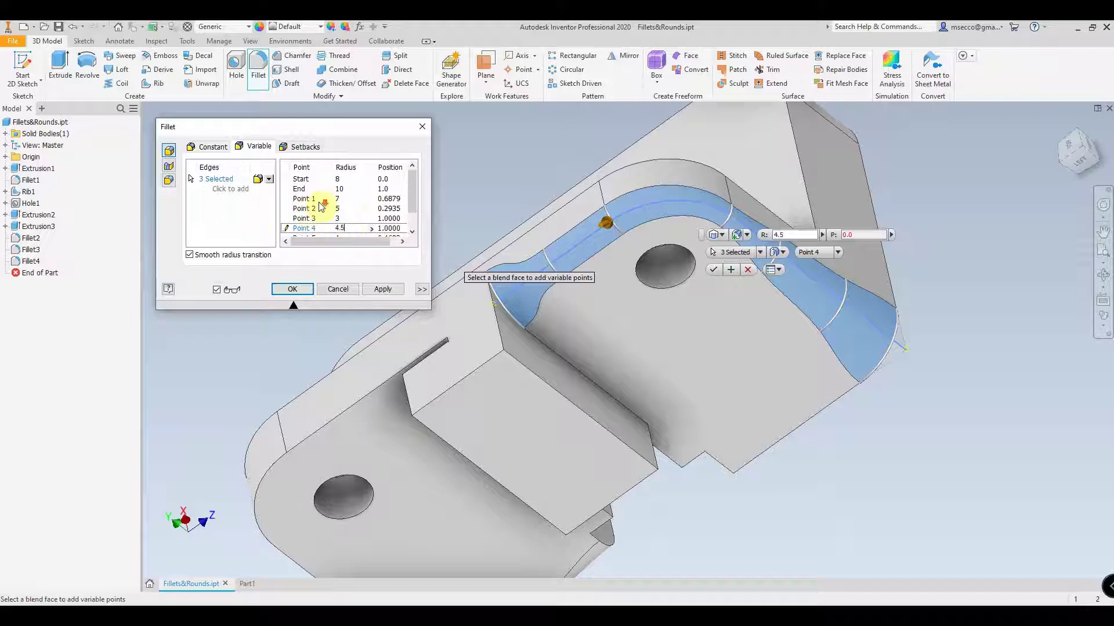
scroll(348, 215, down, 1)
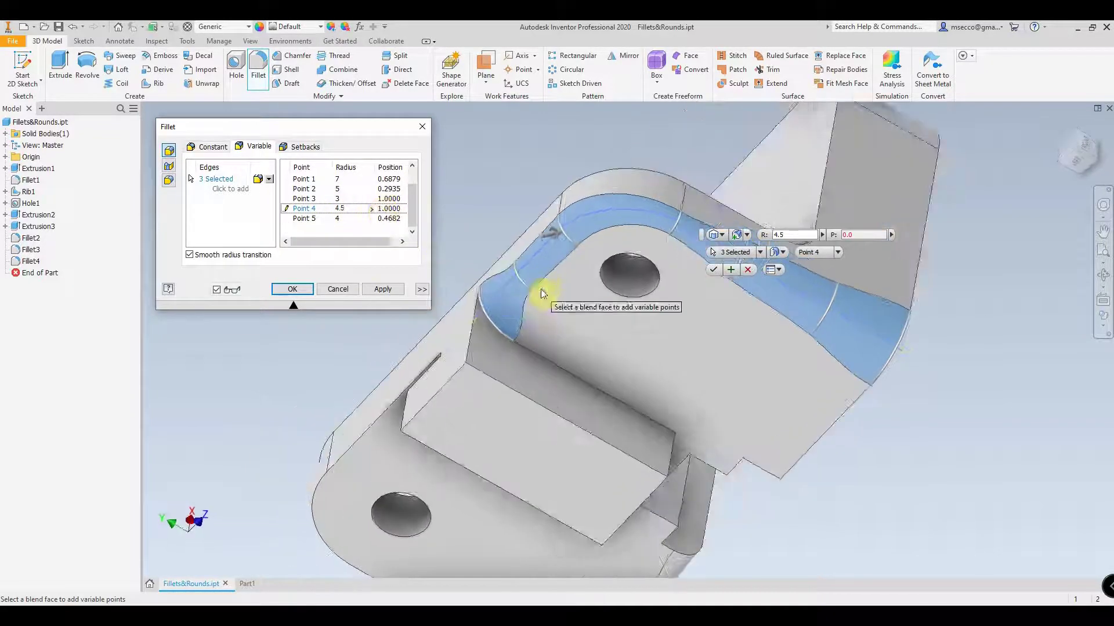
click(286, 289)
Step: Undo the last two variable fillets
shift+middle_drag(761, 347, 851, 326)
shift+middle_drag(609, 256, 844, 277)
key(F6)
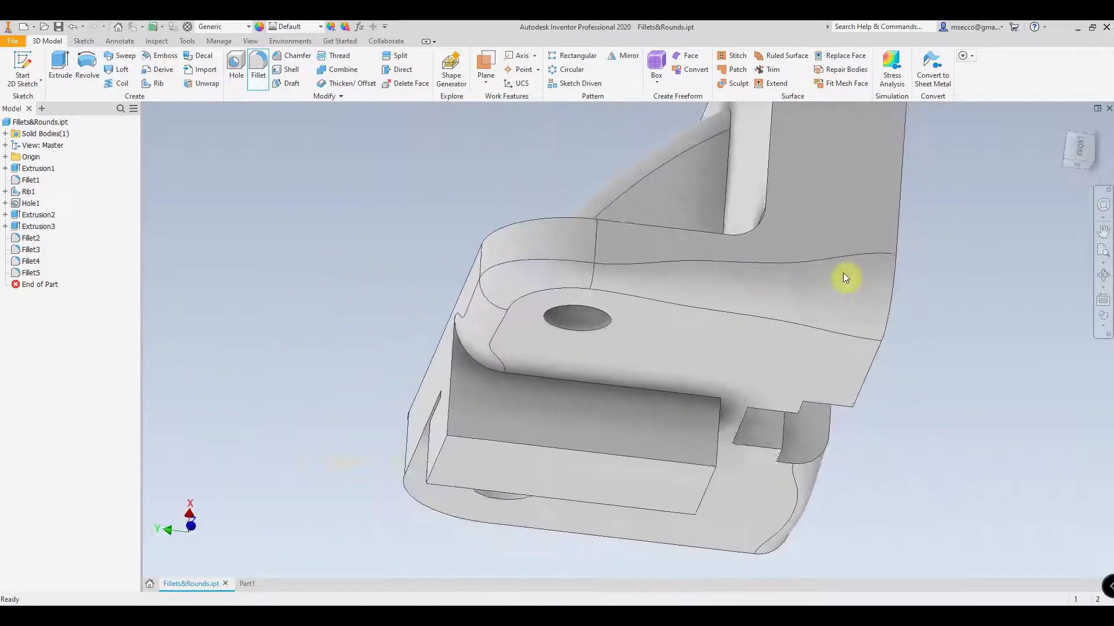
key(F5)
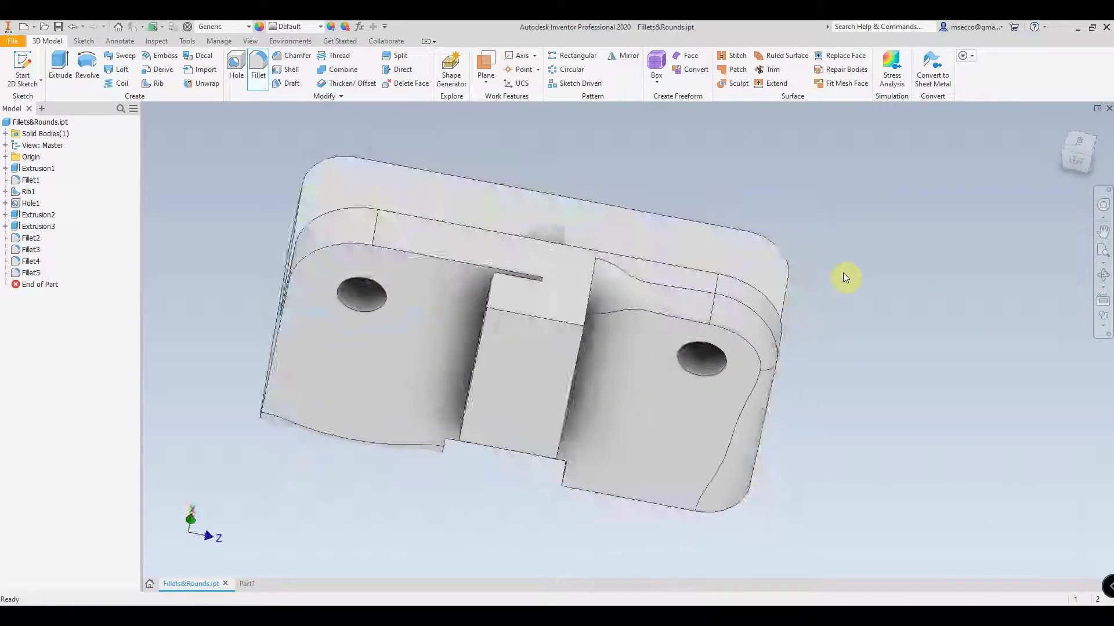
key(ctrl+z)
key(ctrl+z)
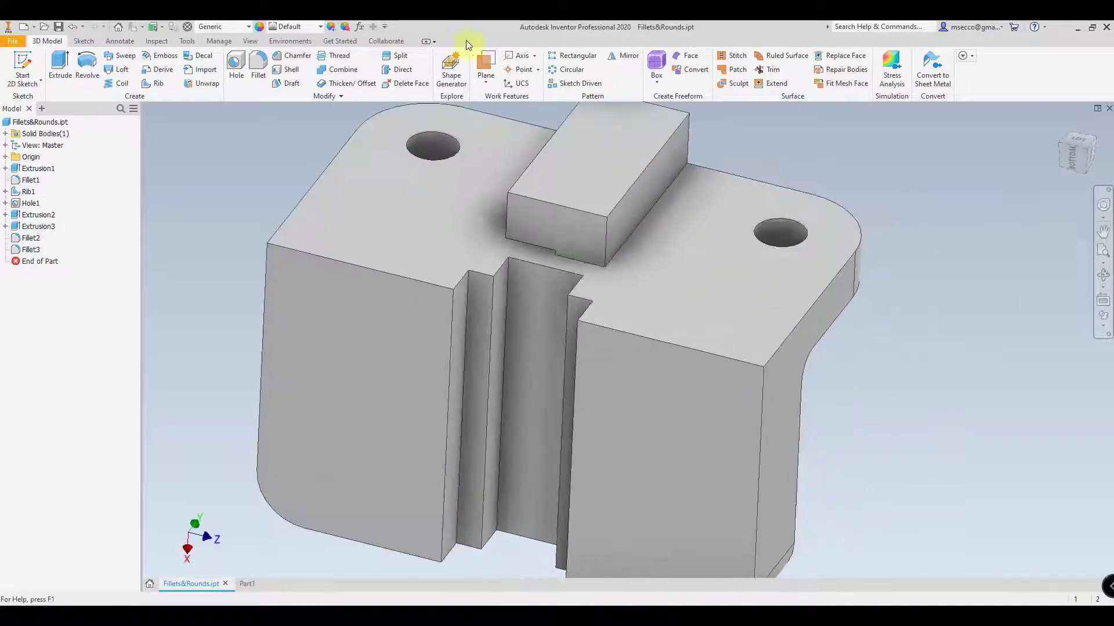
Step: Select the three edge chains meeting at the block's sharp corner for a 2 mm constant fillet and pick their common vertex for setbacks
click(258, 64)
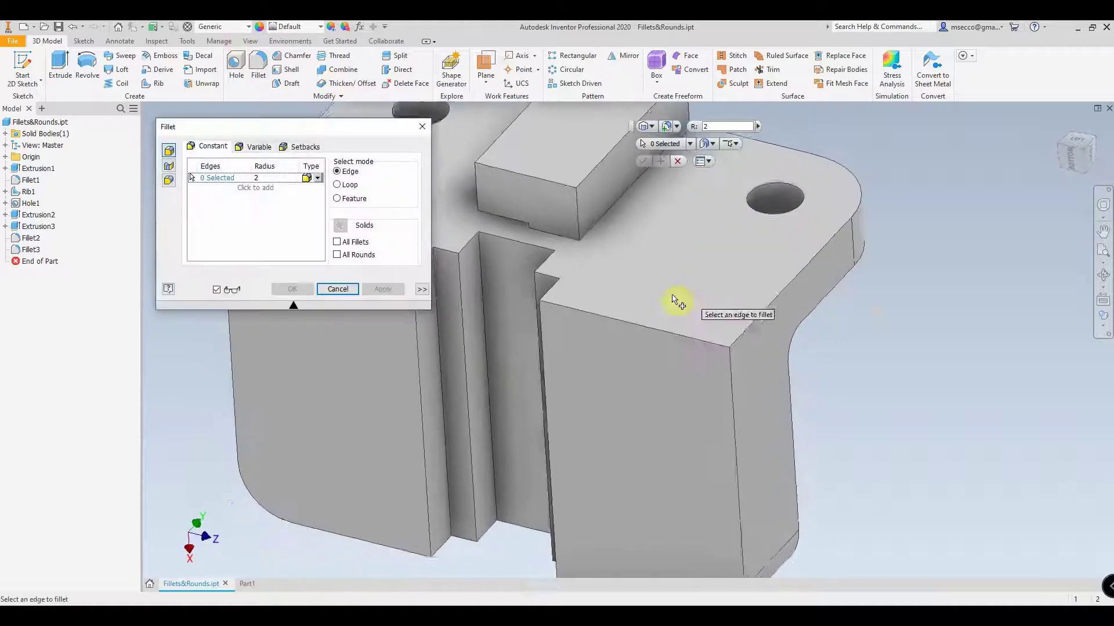
click(685, 338)
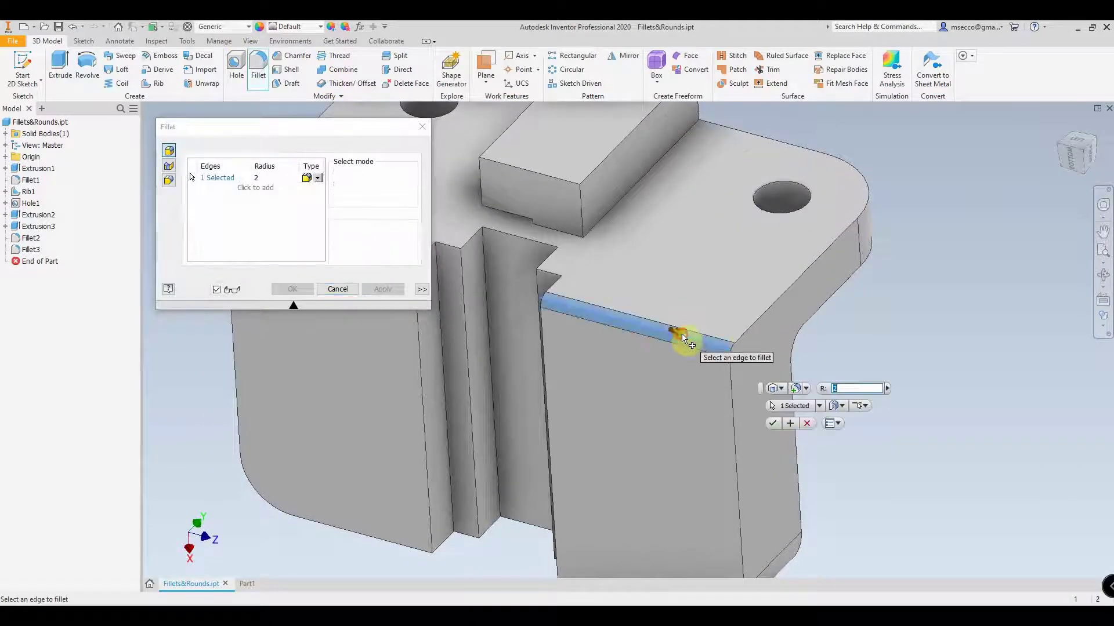
click(748, 334)
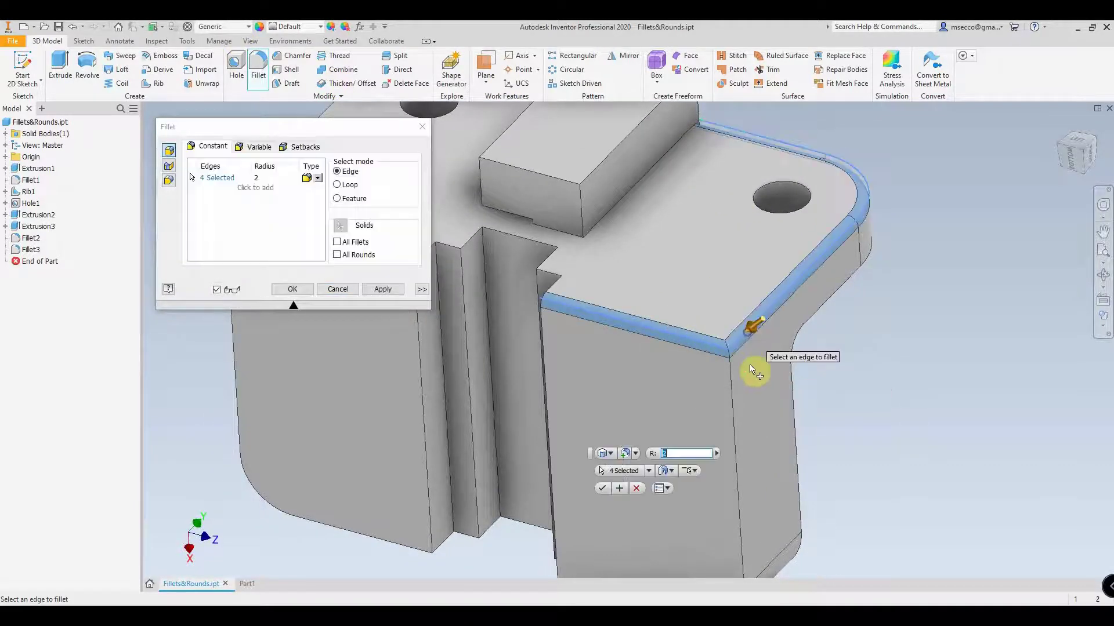
click(736, 428)
scroll(735, 423, up, 5)
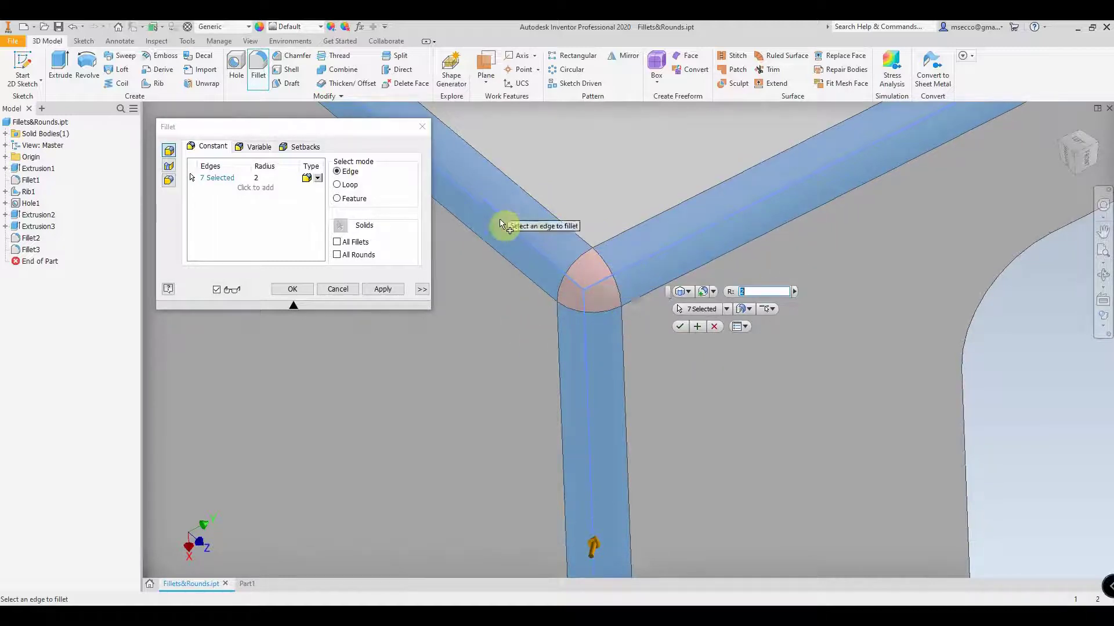
click(292, 149)
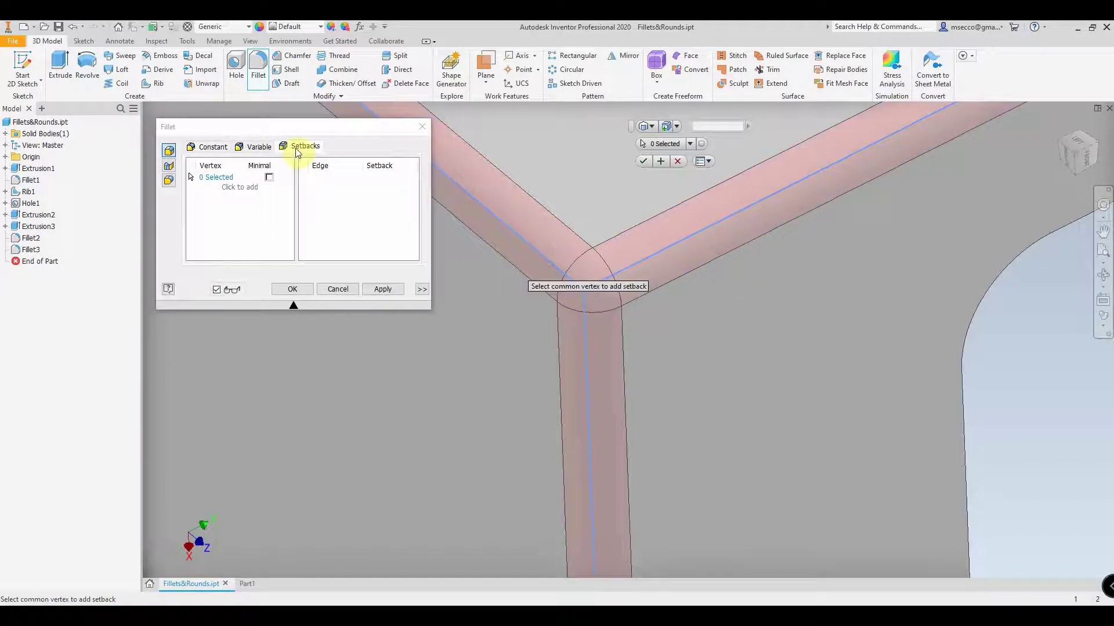
click(583, 293)
Step: Examine which model edges Edge1, Edge2 and Edge3 of the setback vertex refer to
click(317, 186)
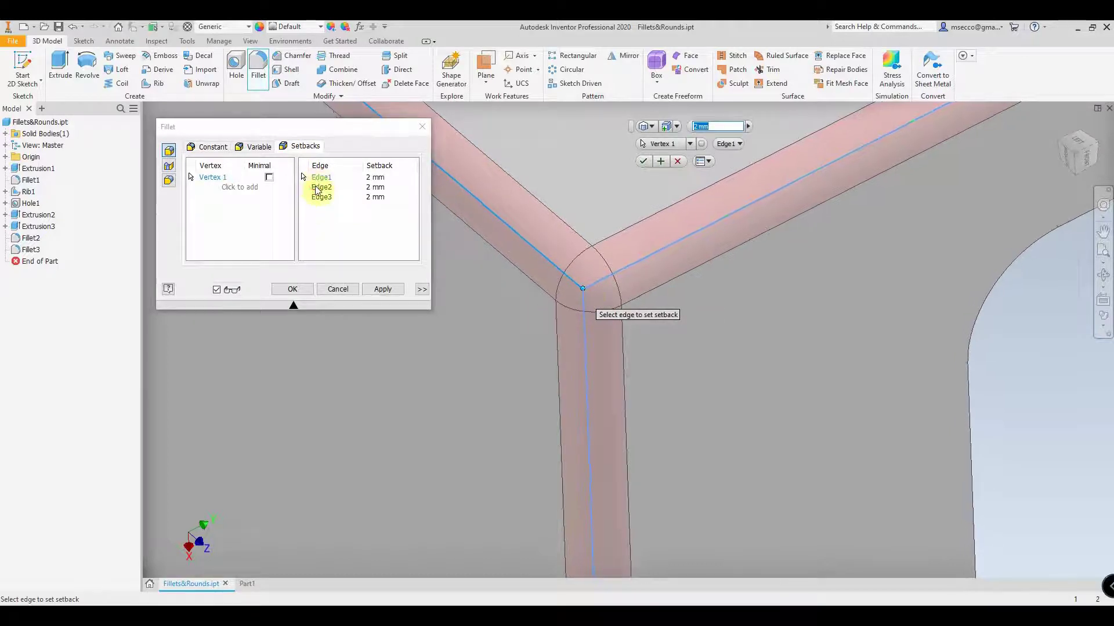
click(322, 198)
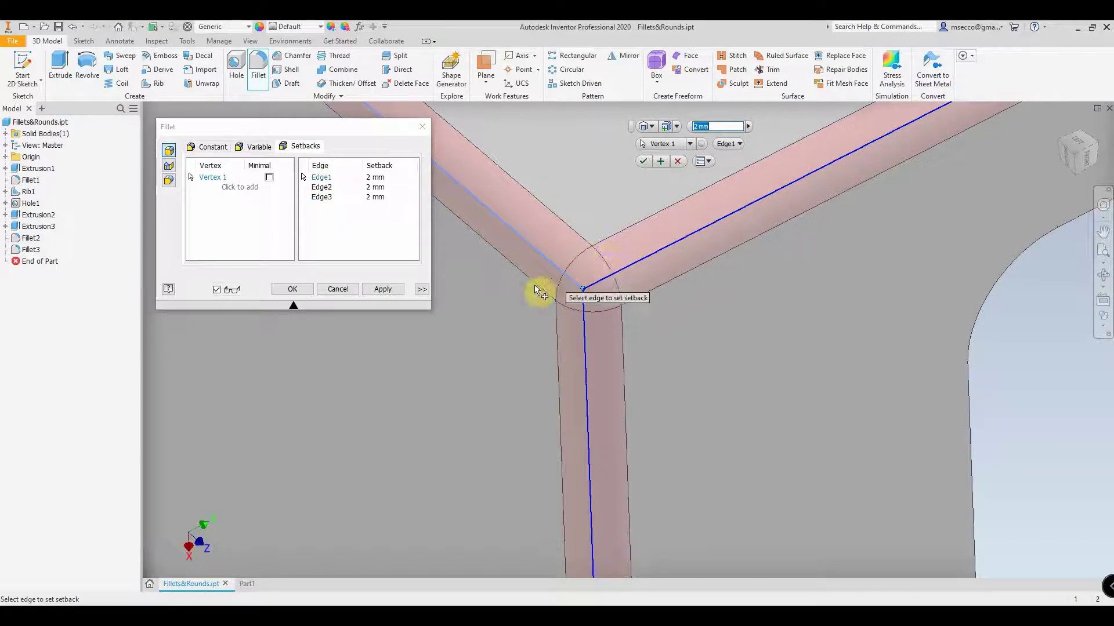
shift+middle_drag(585, 294, 639, 308)
shift+middle_drag(570, 292, 571, 286)
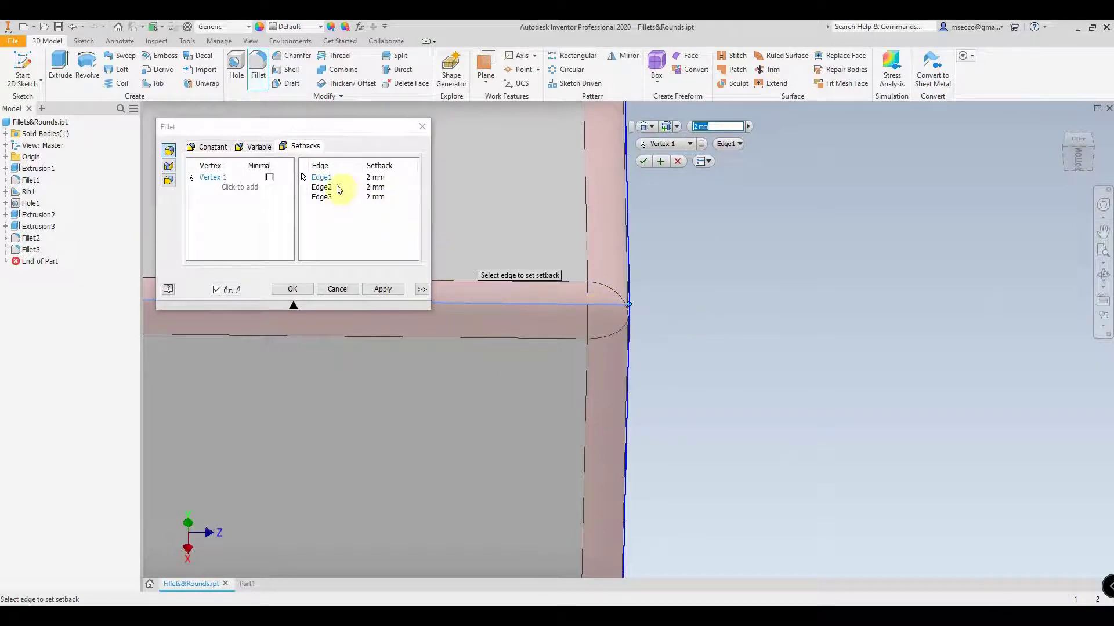
click(323, 188)
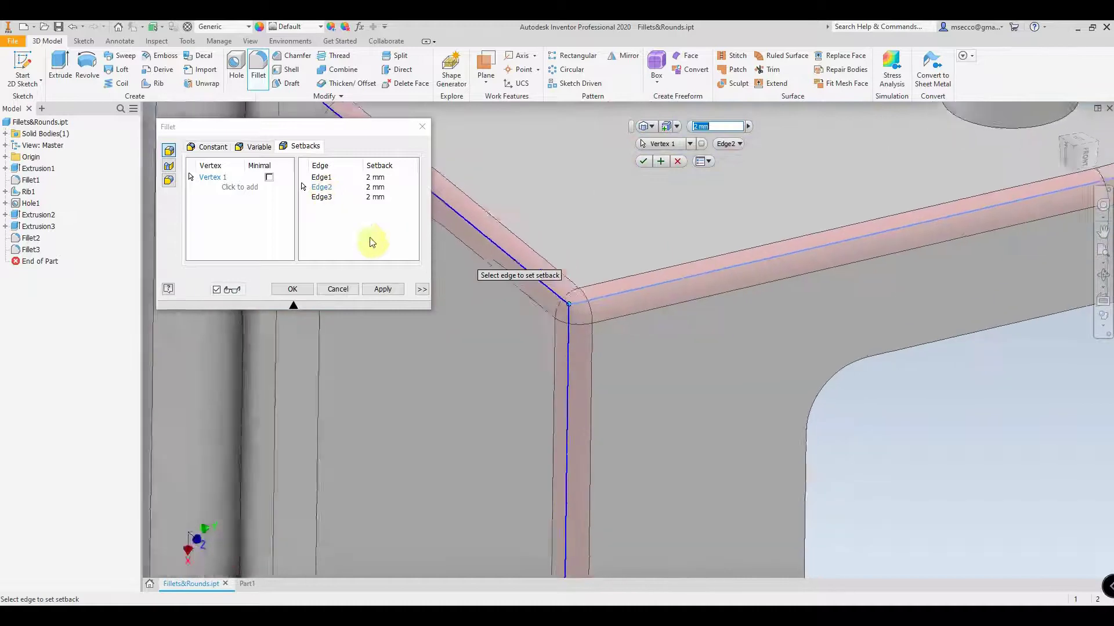
shift+middle_drag(607, 336, 534, 293)
click(320, 177)
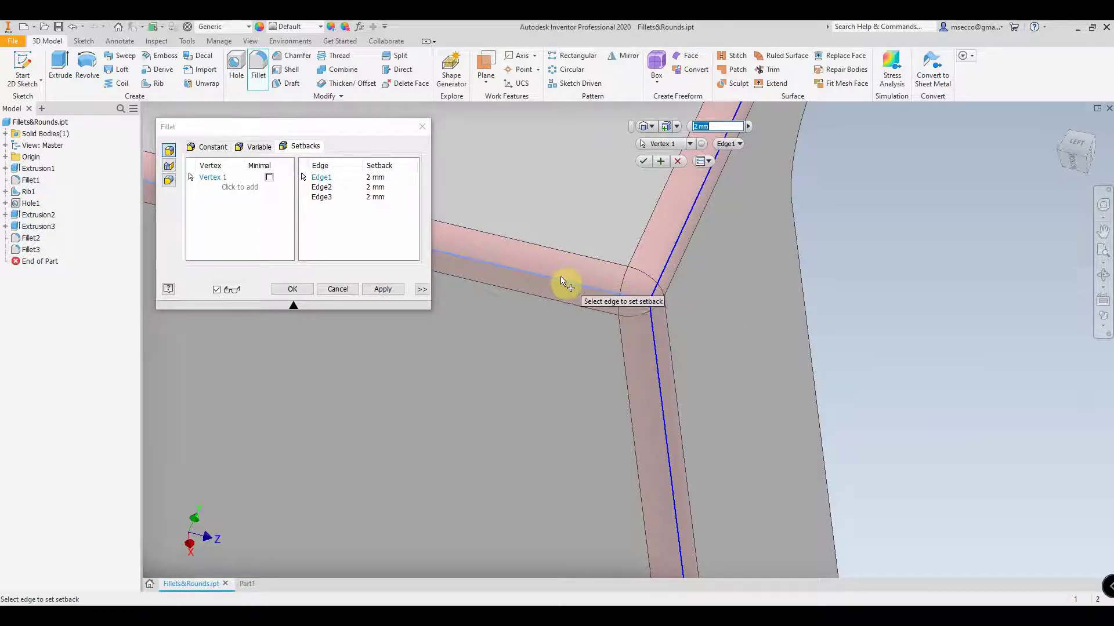
Step: Set the corner vertex setbacks to 5 mm on Edge1, 4 mm on Edge2 and 3 mm on Edge3
click(374, 177)
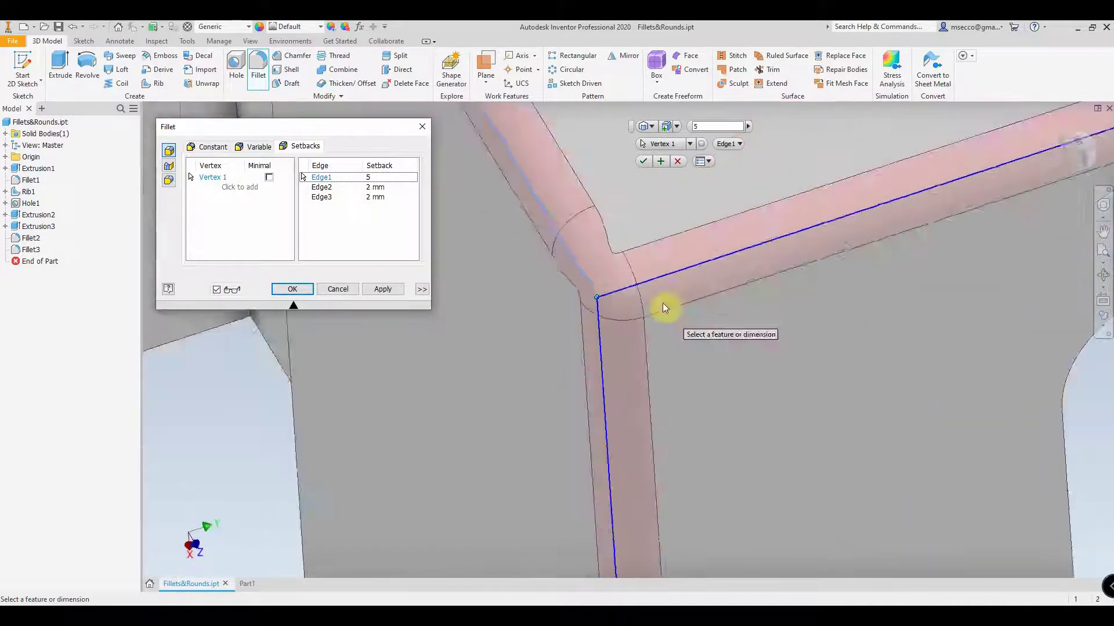
click(321, 187)
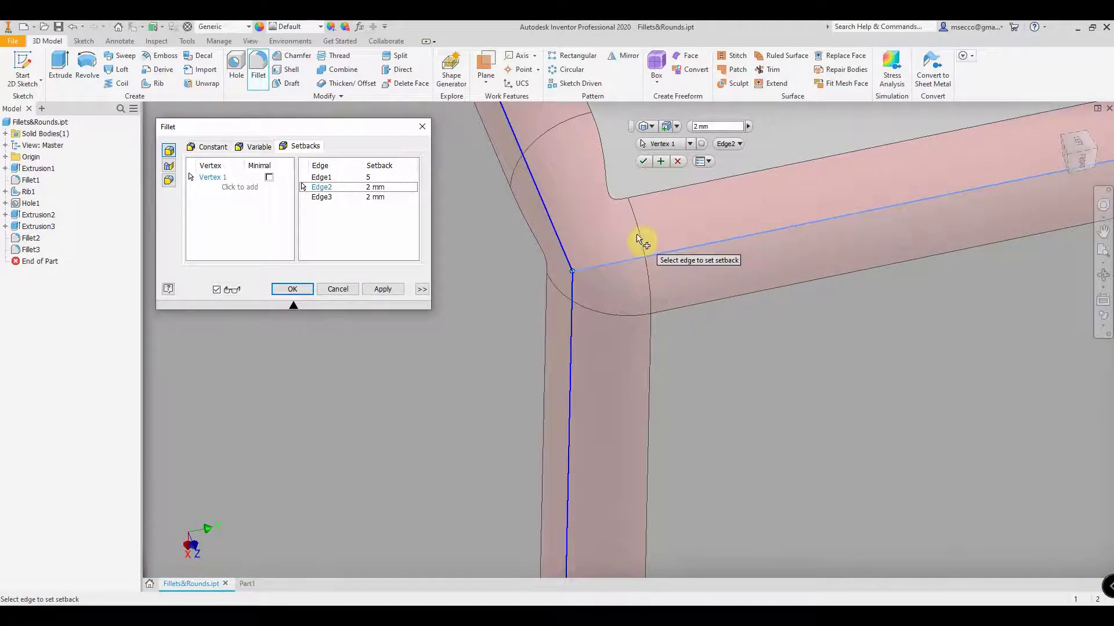
click(372, 186)
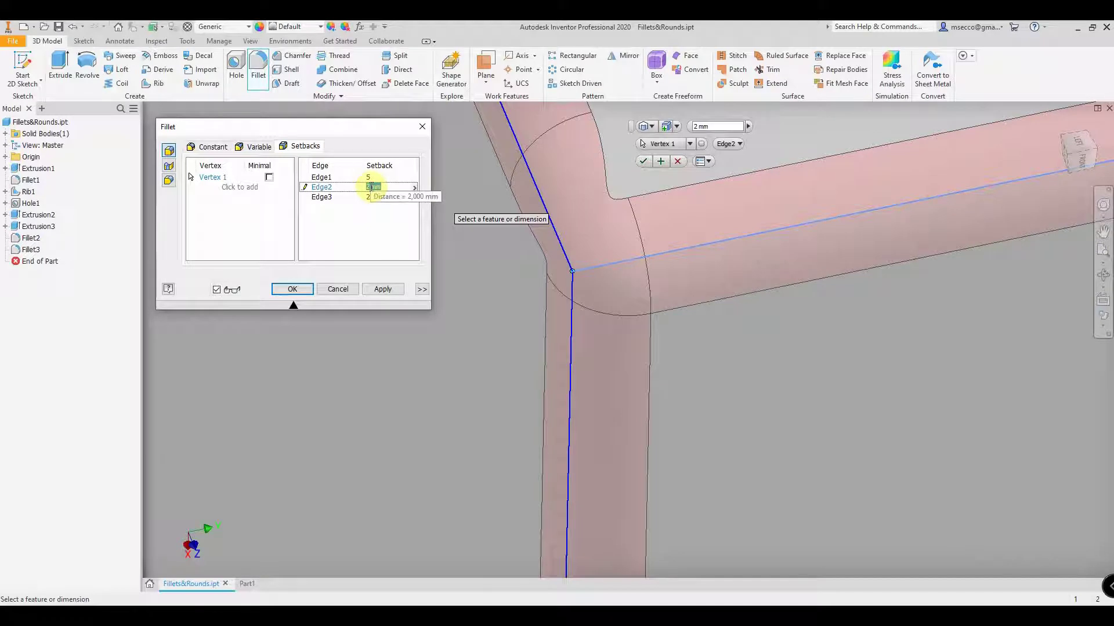
text(4)
key(Return)
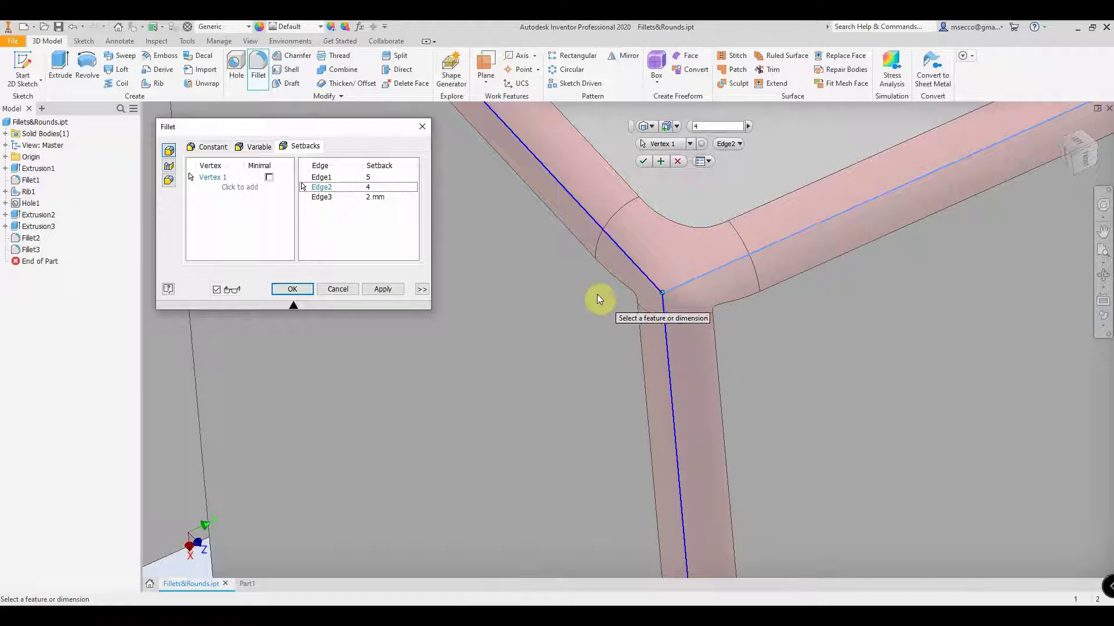
click(323, 198)
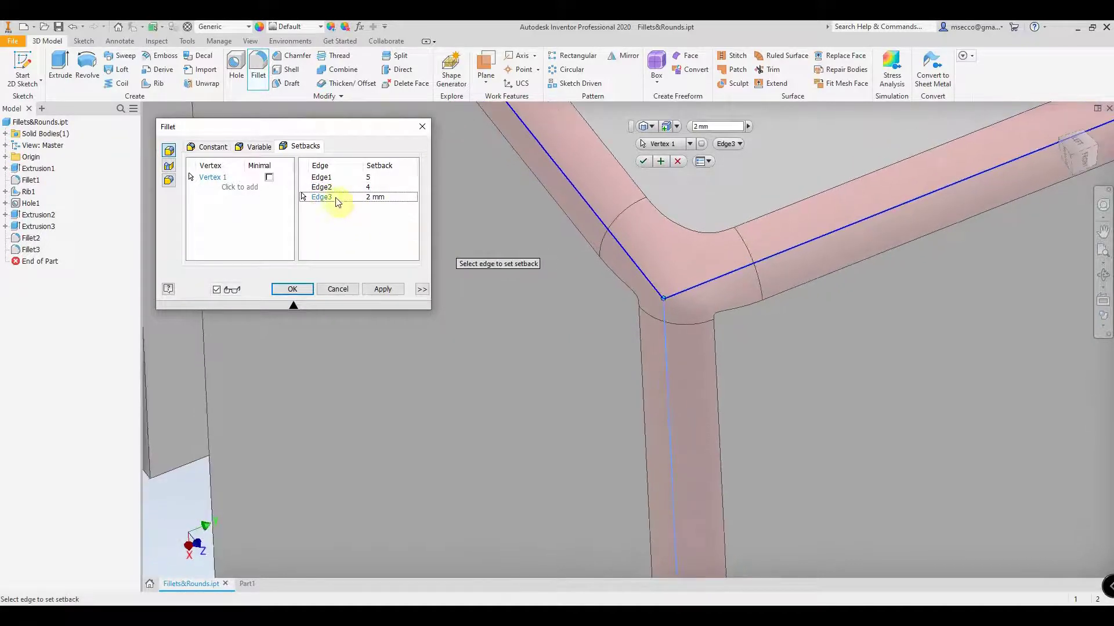
click(382, 199)
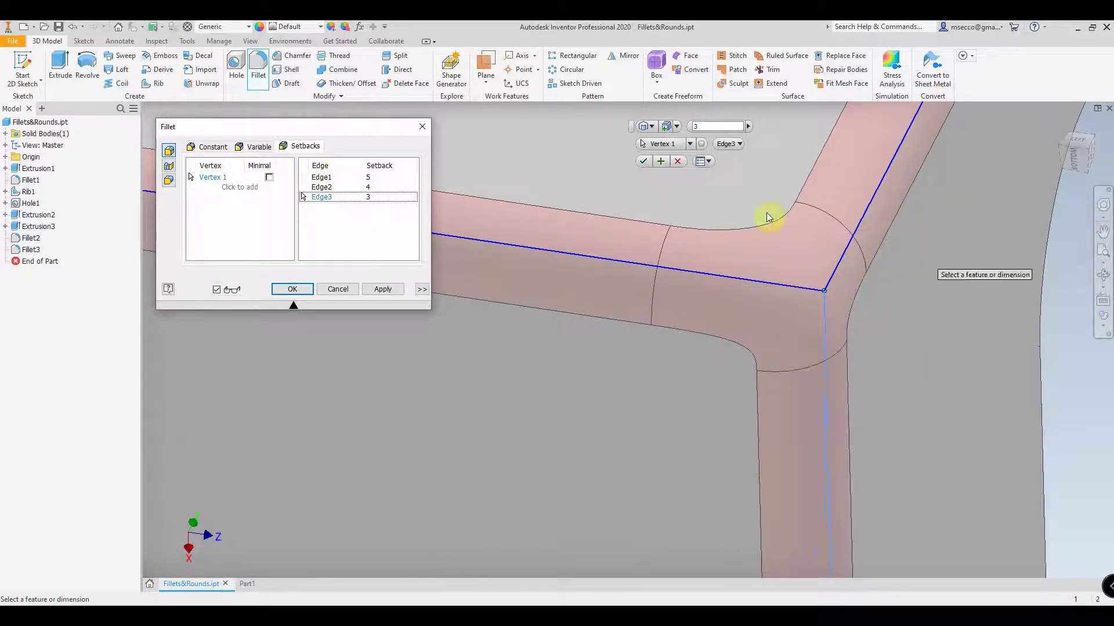
Step: Set the setbacks of Edge1 and Edge2 to 3 mm
click(383, 179)
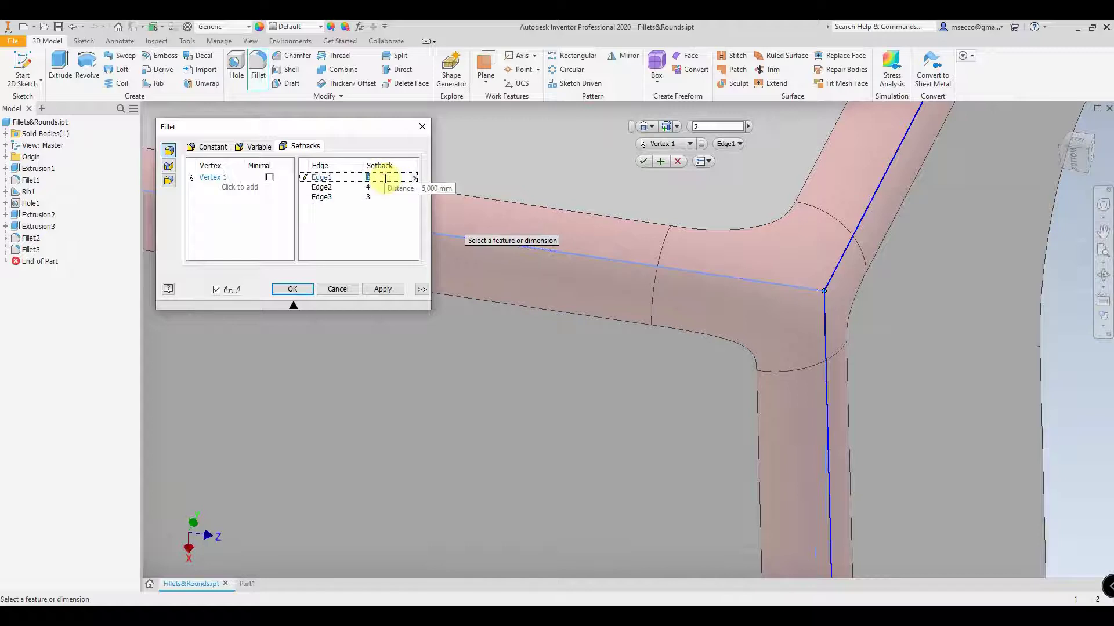
click(377, 190)
click(380, 197)
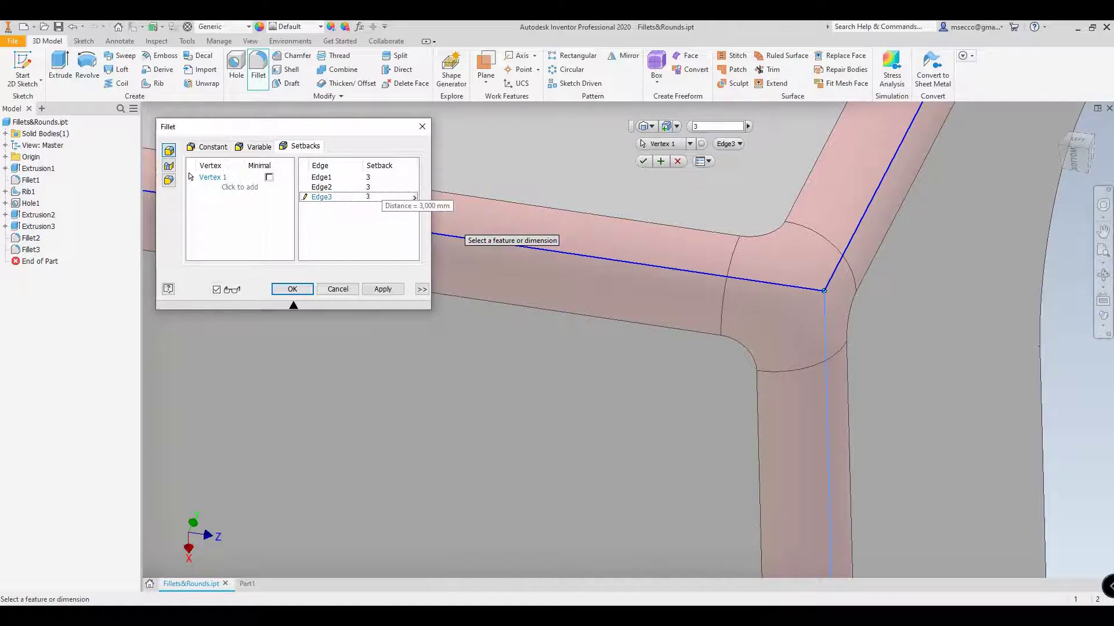
shift+middle_drag(787, 258, 748, 341)
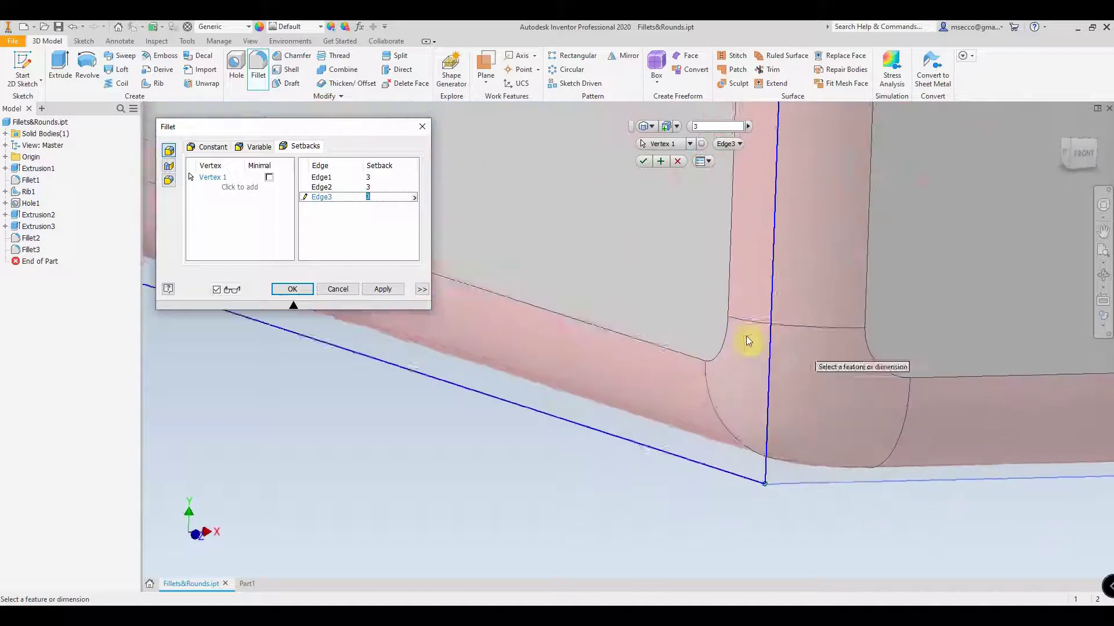
Step: Try a 2.5 mm setback on Edge1, and set the setbacks of all three edges to 2.1 mm instead
click(387, 178)
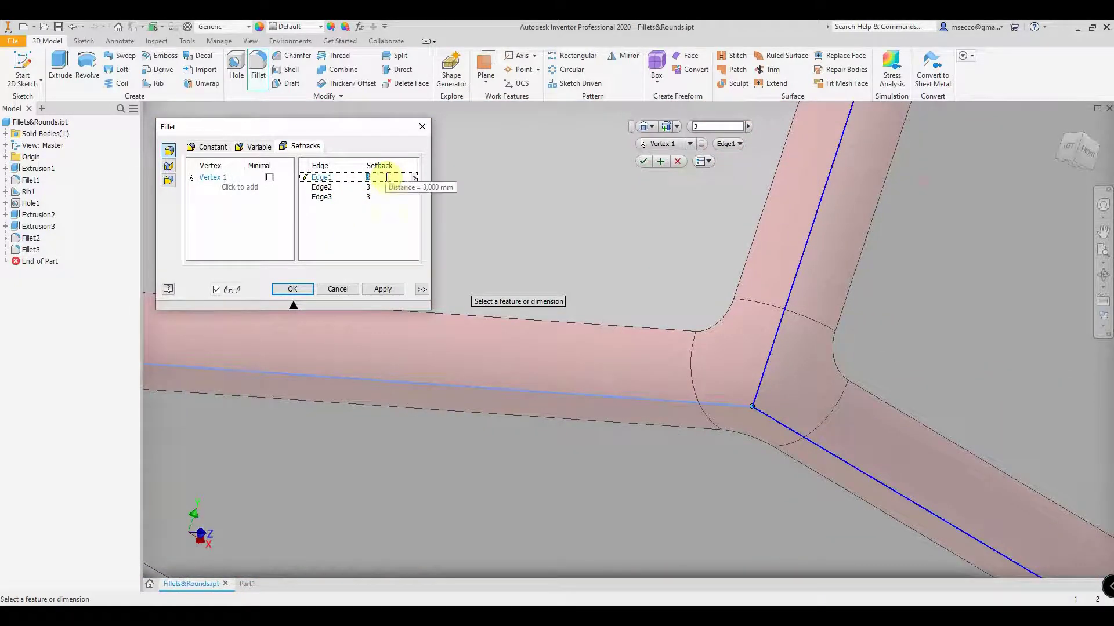
click(381, 179)
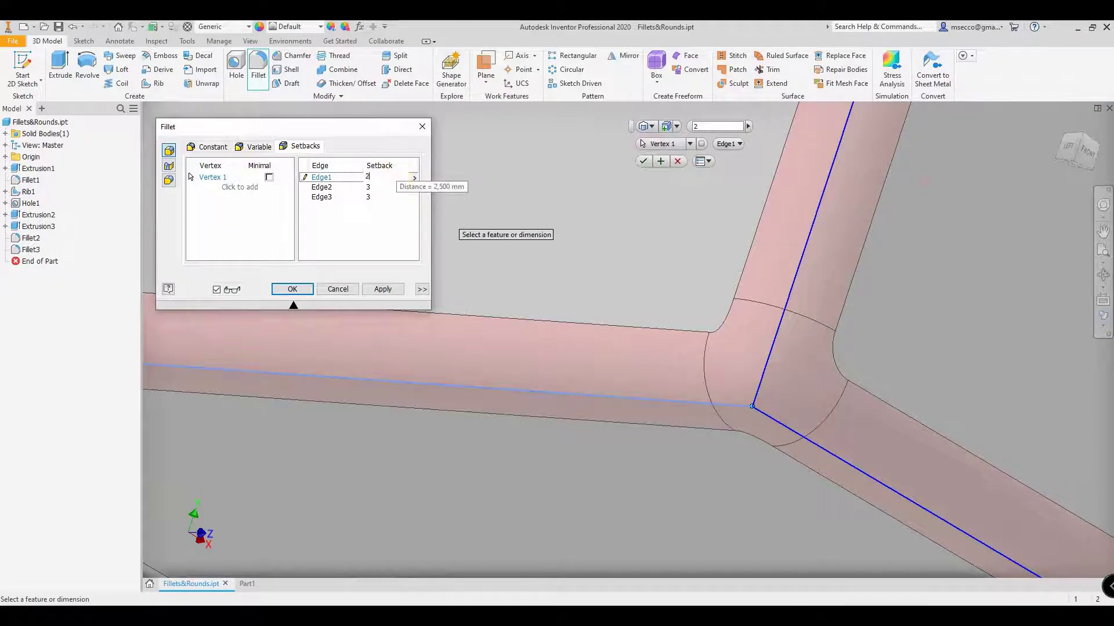
click(369, 188)
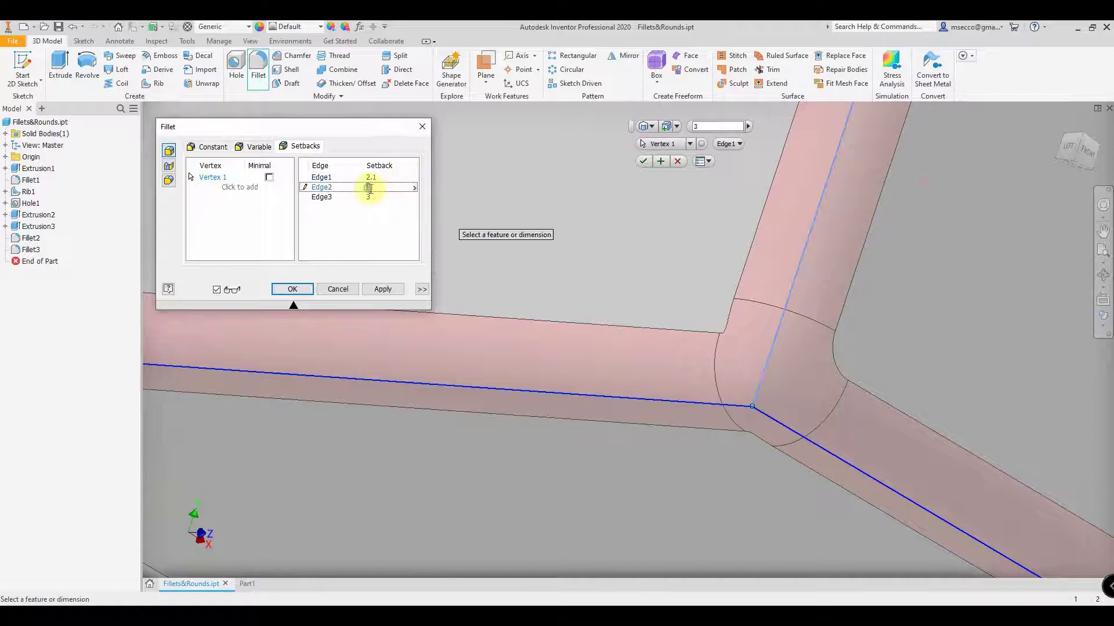
click(366, 207)
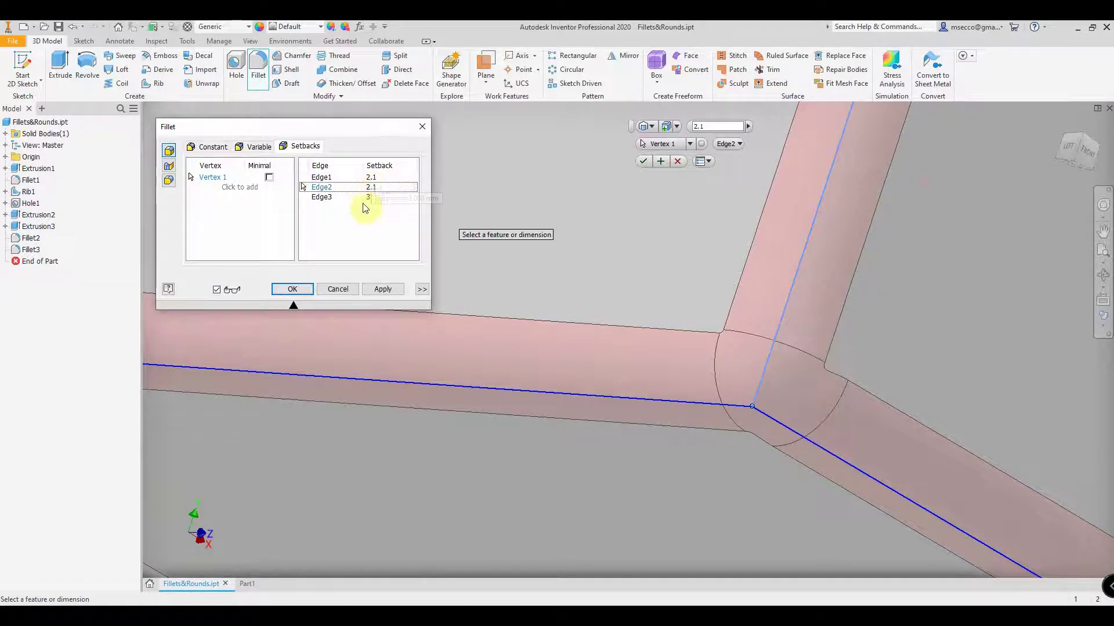
click(378, 199)
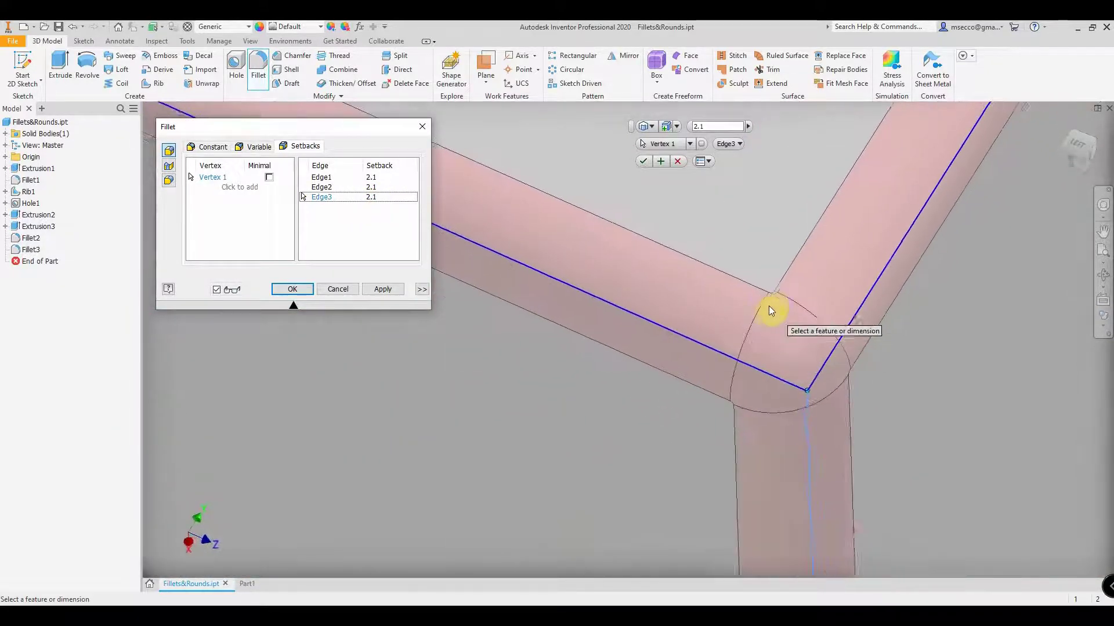
Step: Try 2.5 mm setbacks on all three edges of the corner vertex, create the fillet and undo it
click(395, 177)
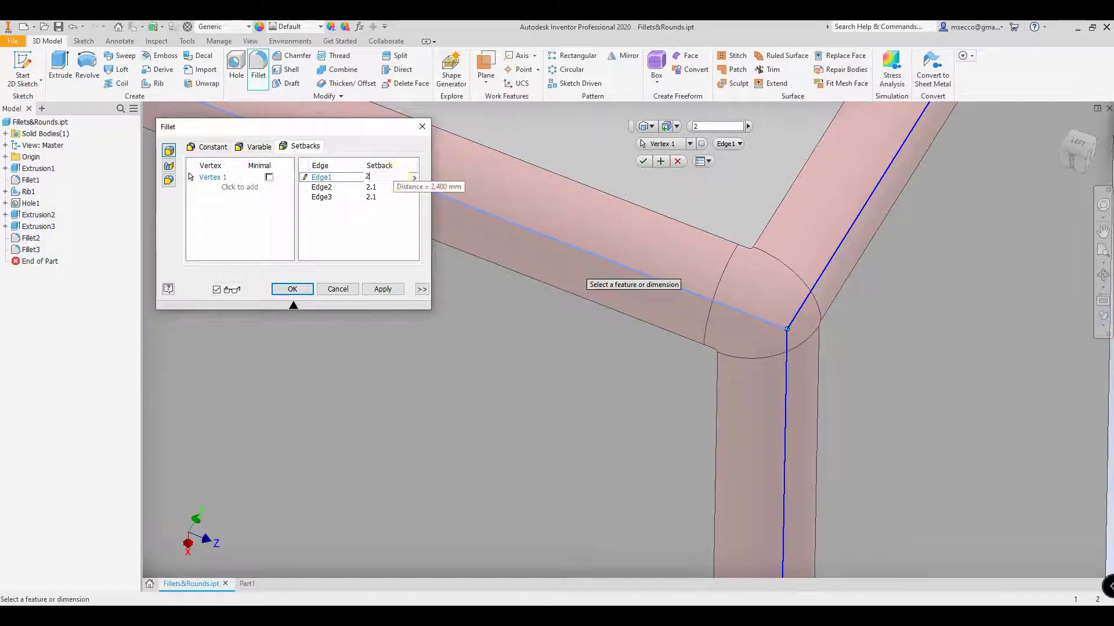
click(390, 186)
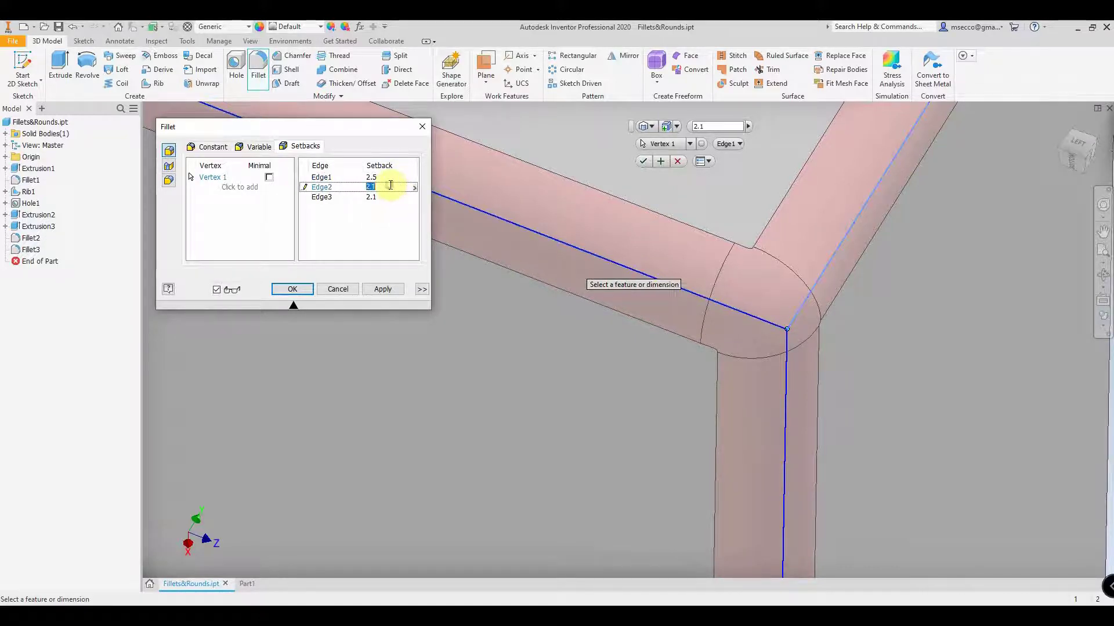
key(Return)
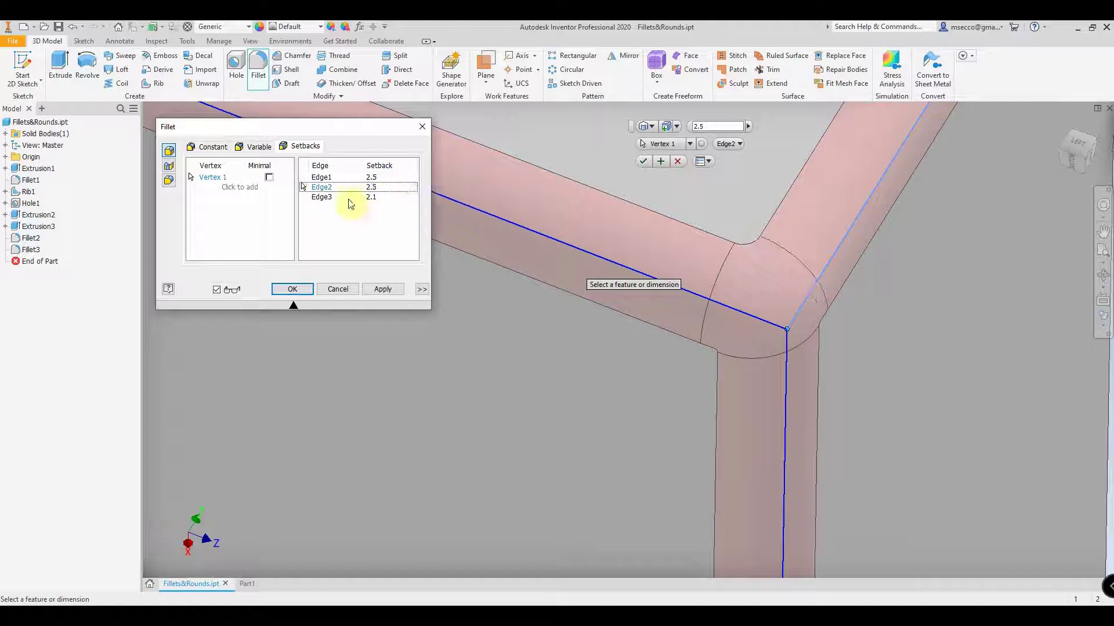
click(384, 197)
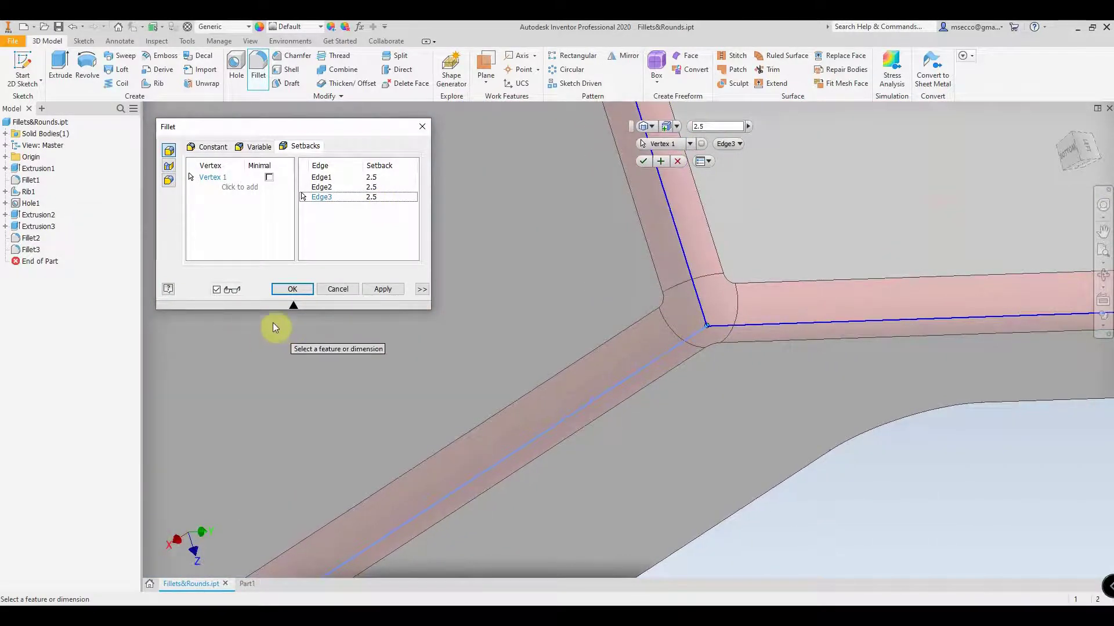
click(285, 289)
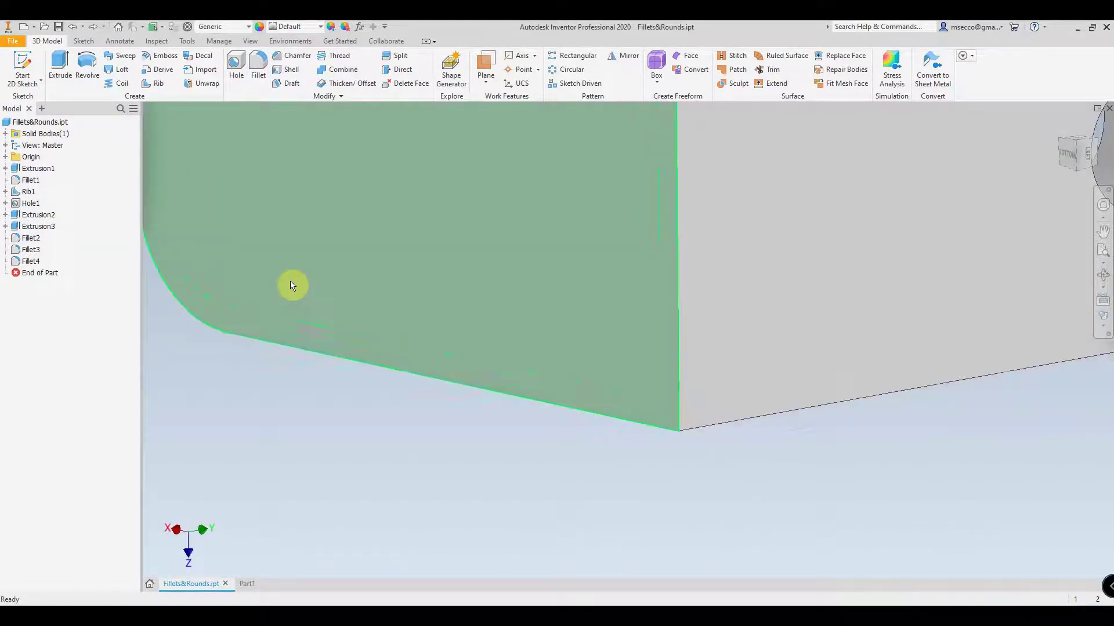
key(ctrl+z)
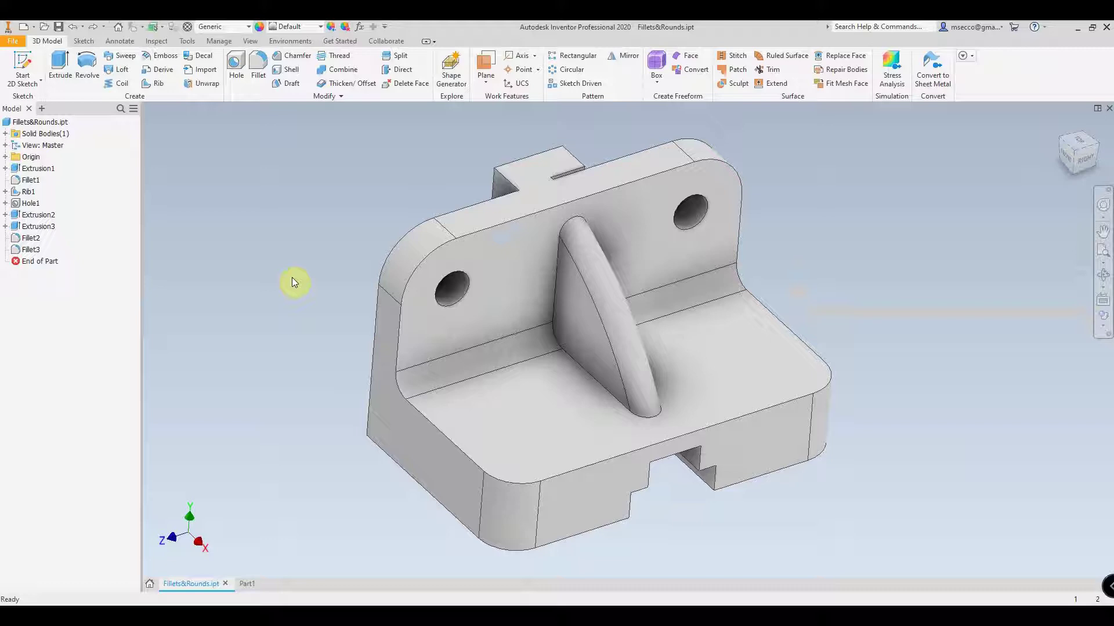
Step: Apply a 2 mm constant fillet to the continuous edge chain outlining the upright plate and the base's upper face
click(269, 66)
scroll(533, 291, up, 5)
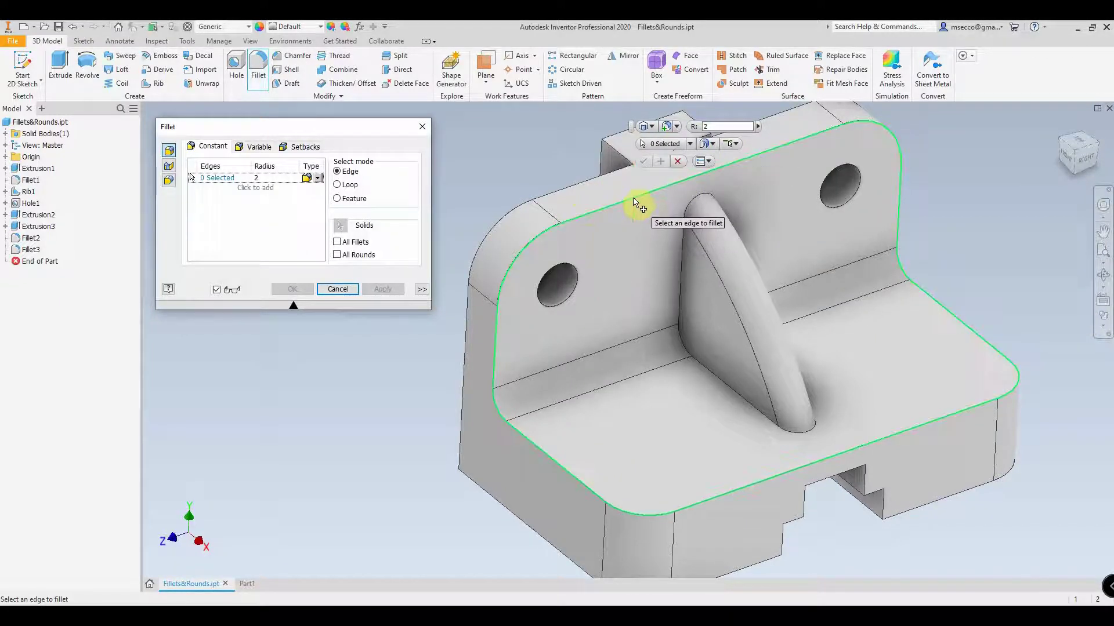
click(634, 203)
shift+middle_drag(641, 204, 752, 369)
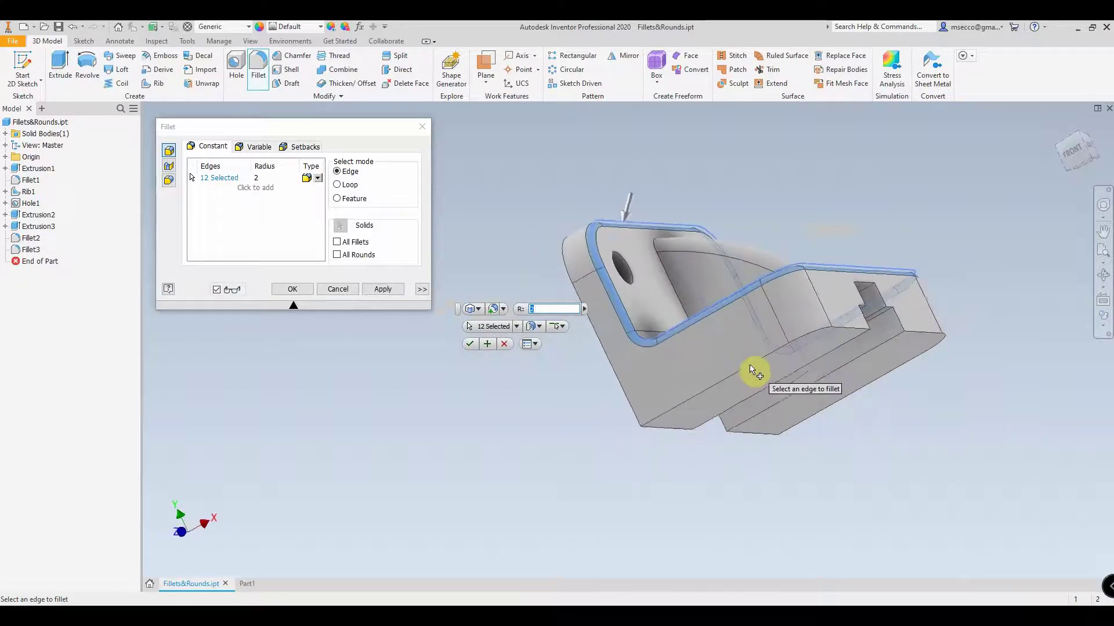
shift+middle_drag(465, 275, 490, 296)
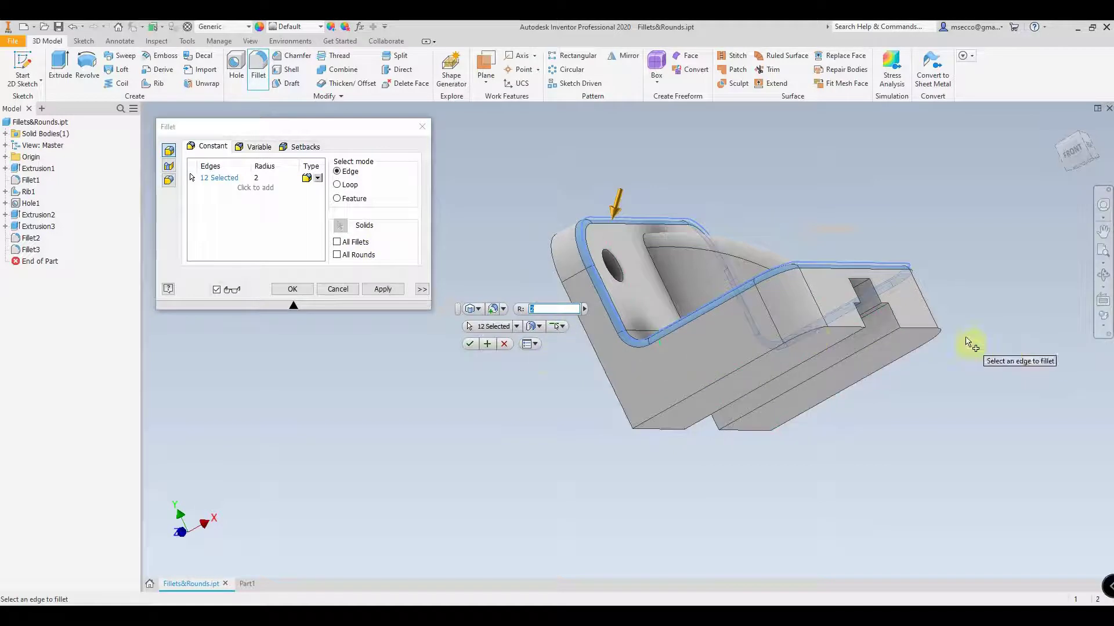
scroll(325, 368, down, 4)
click(389, 289)
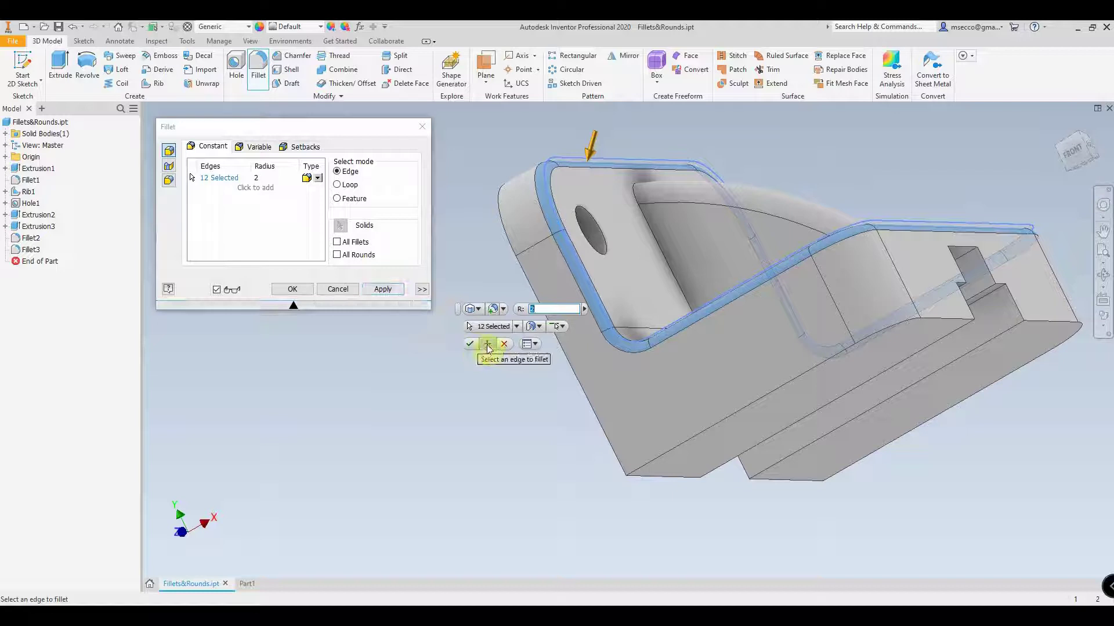
click(386, 288)
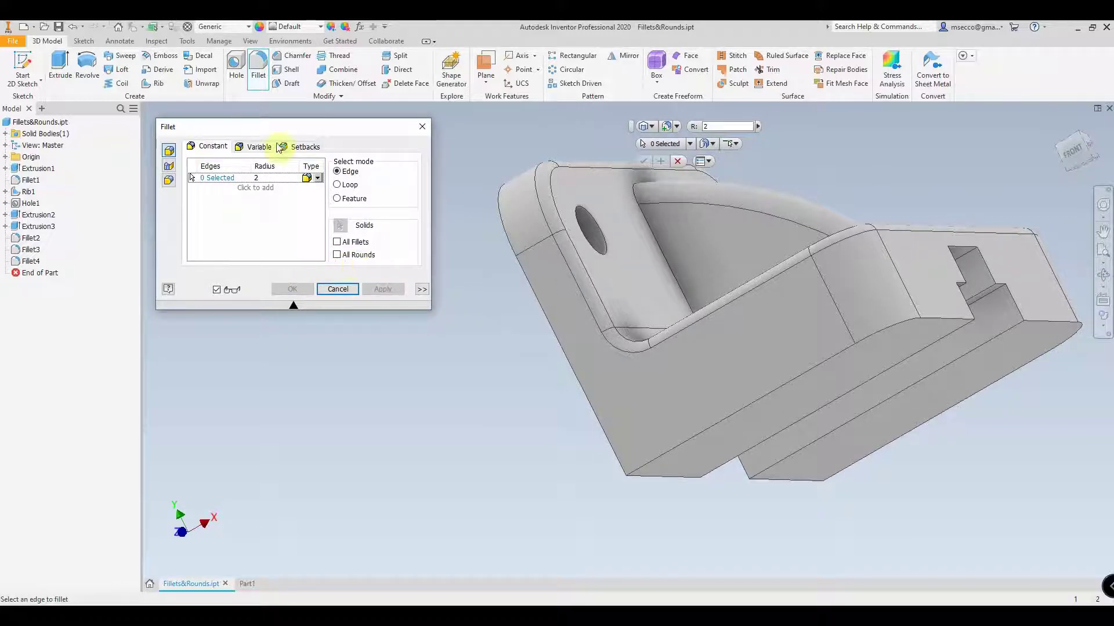
Step: Apply a 3 mm constant fillet to the outer edge chains of the base's underside on both sides of the slot
shift+middle_drag(706, 439, 671, 435)
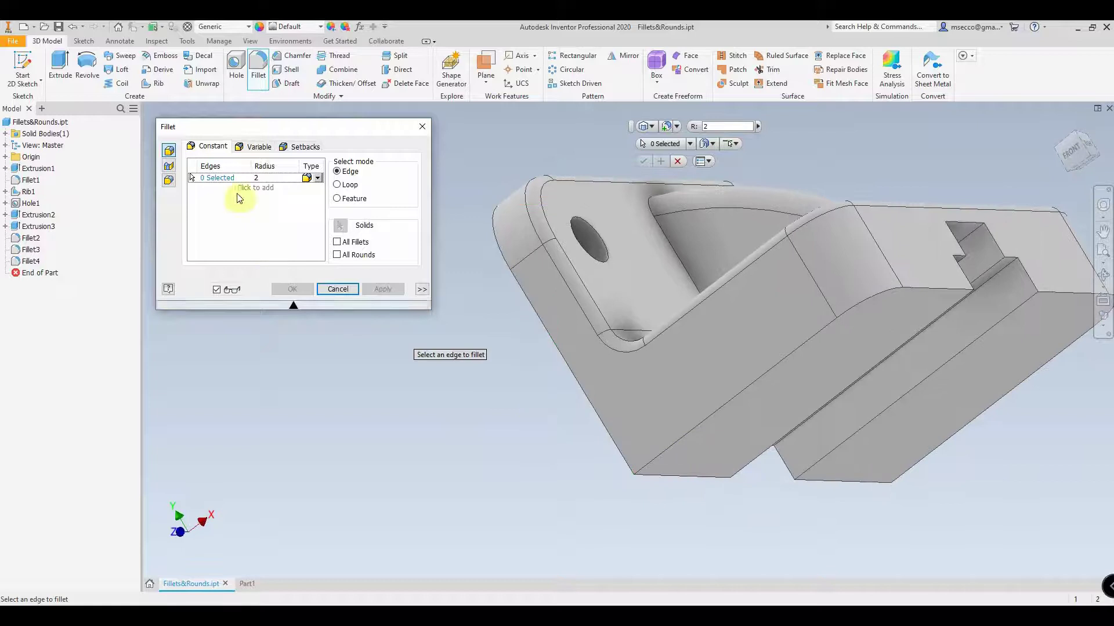
click(715, 126)
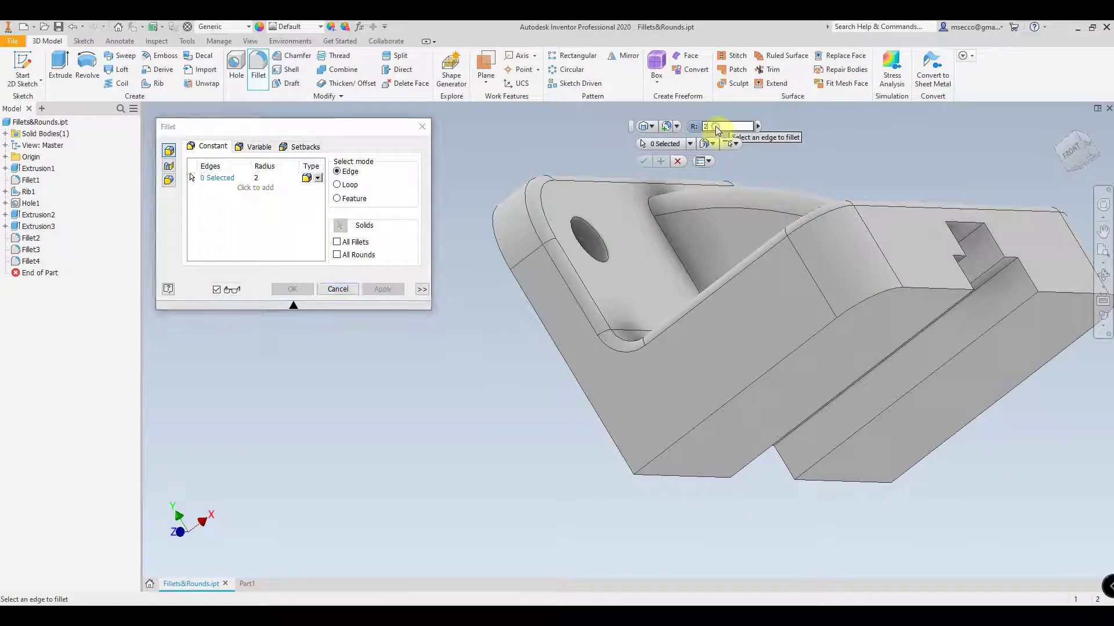
text(3)
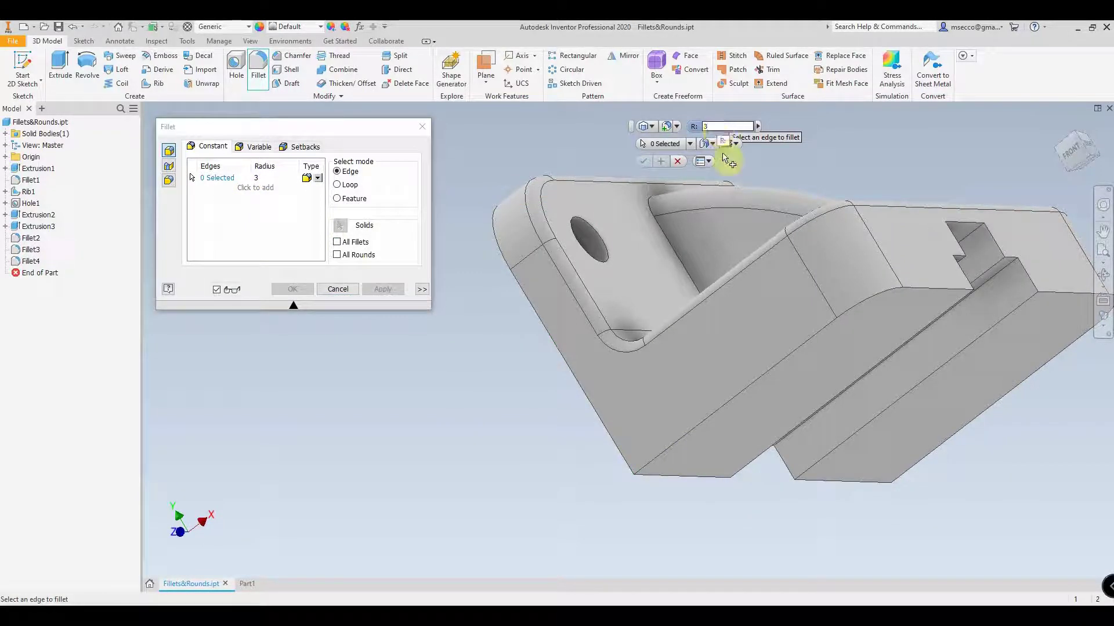
click(766, 379)
shift+middle_drag(766, 380, 828, 432)
click(938, 364)
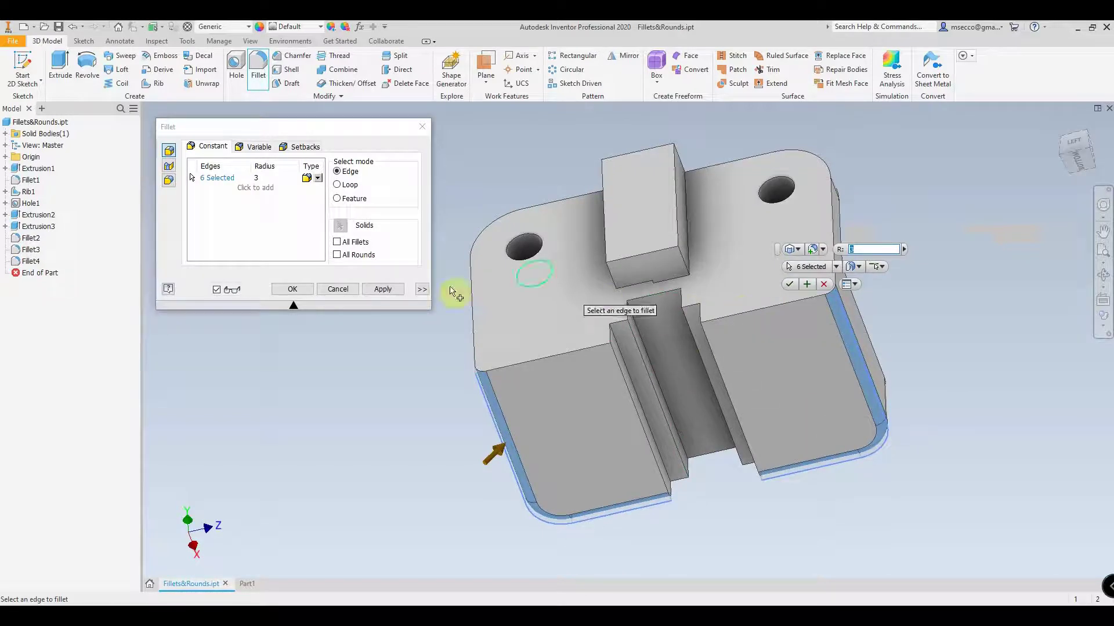
click(371, 290)
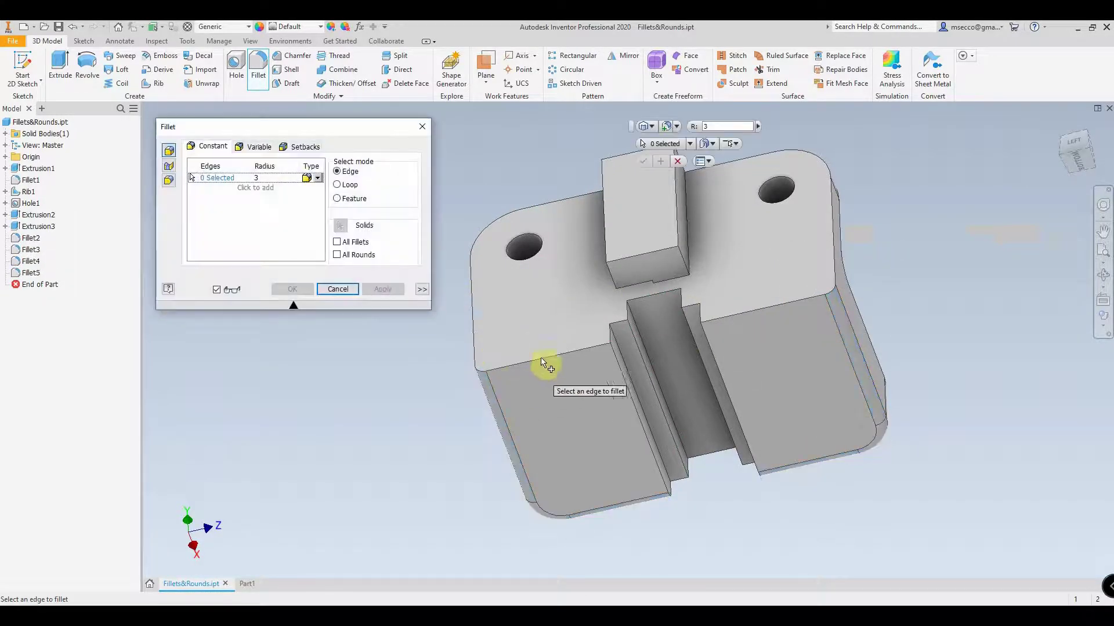
Step: Fillet the rear face's outer edge chains on both sides with a 3 mm radius and finish the command
shift+middle_drag(452, 310, 593, 356)
shift+middle_drag(511, 357, 515, 356)
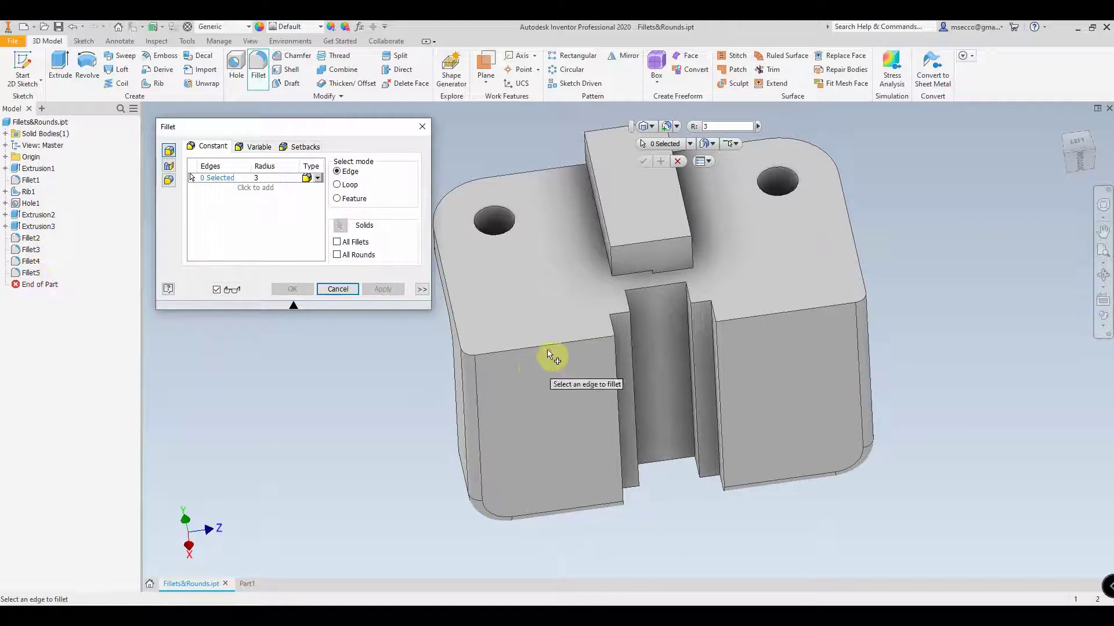
shift+middle_drag(551, 347, 550, 347)
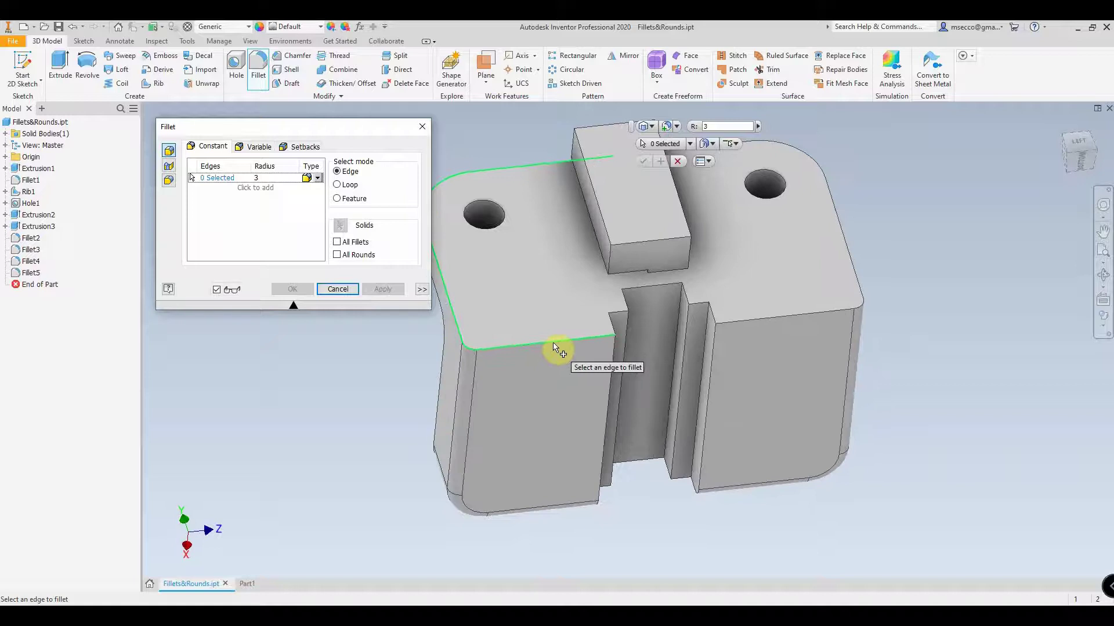
click(553, 347)
click(799, 317)
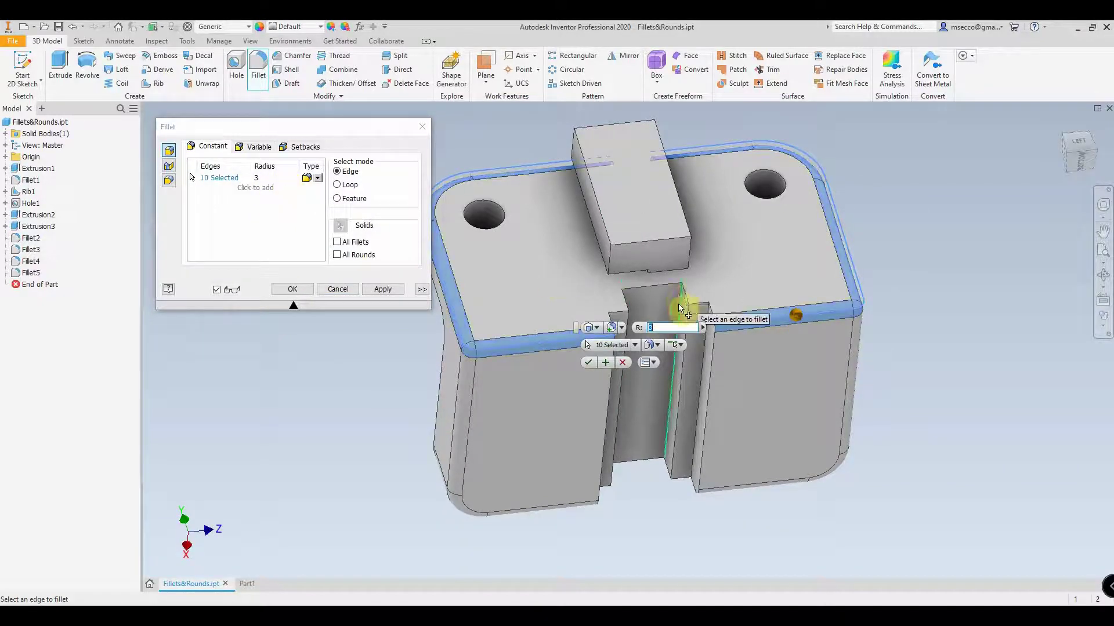
shift+middle_drag(696, 293, 582, 306)
click(290, 288)
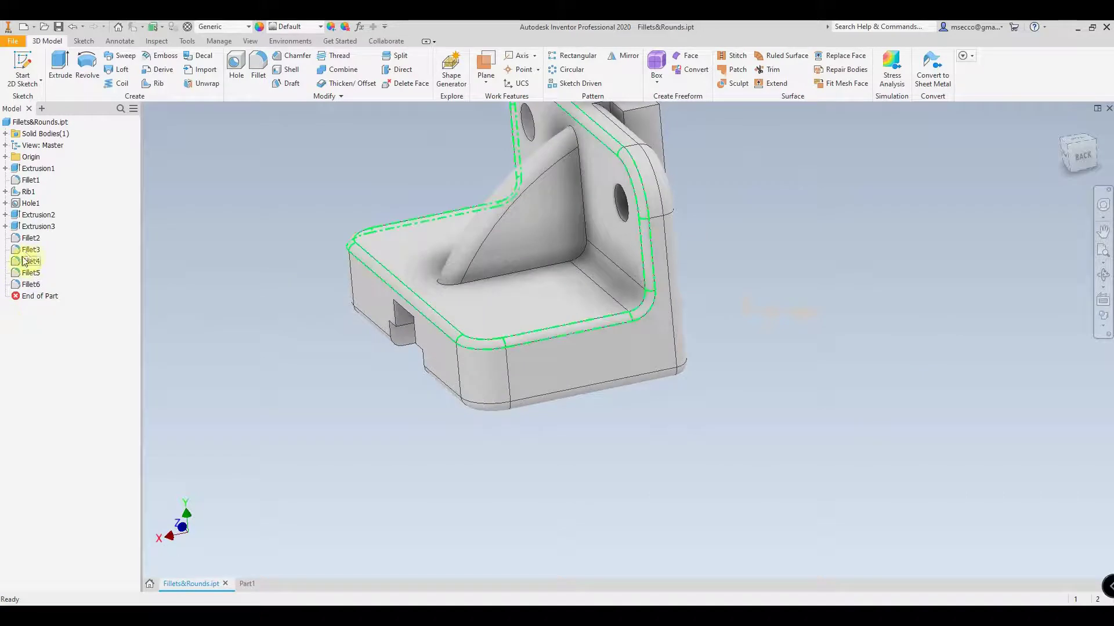
Step: Undo the three separate edge fillets and the earlier rib fillet
middle_drag(211, 280, 269, 282)
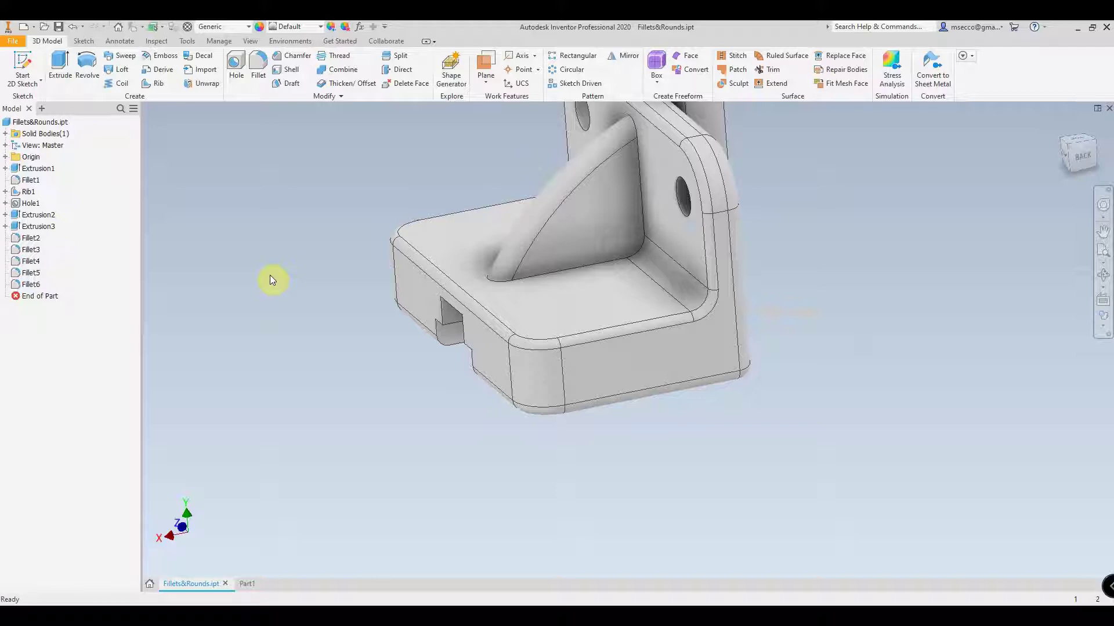
key(ctrl+z)
key(ctrl+z)
key(ctrl+z)
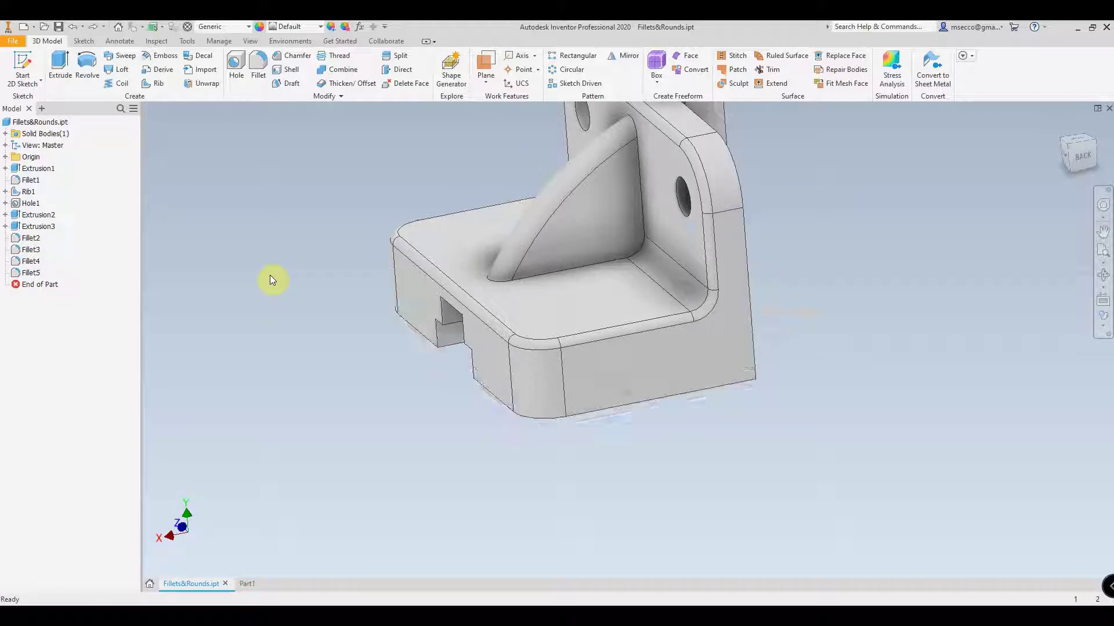
key(ctrl+z)
key(ctrl+z)
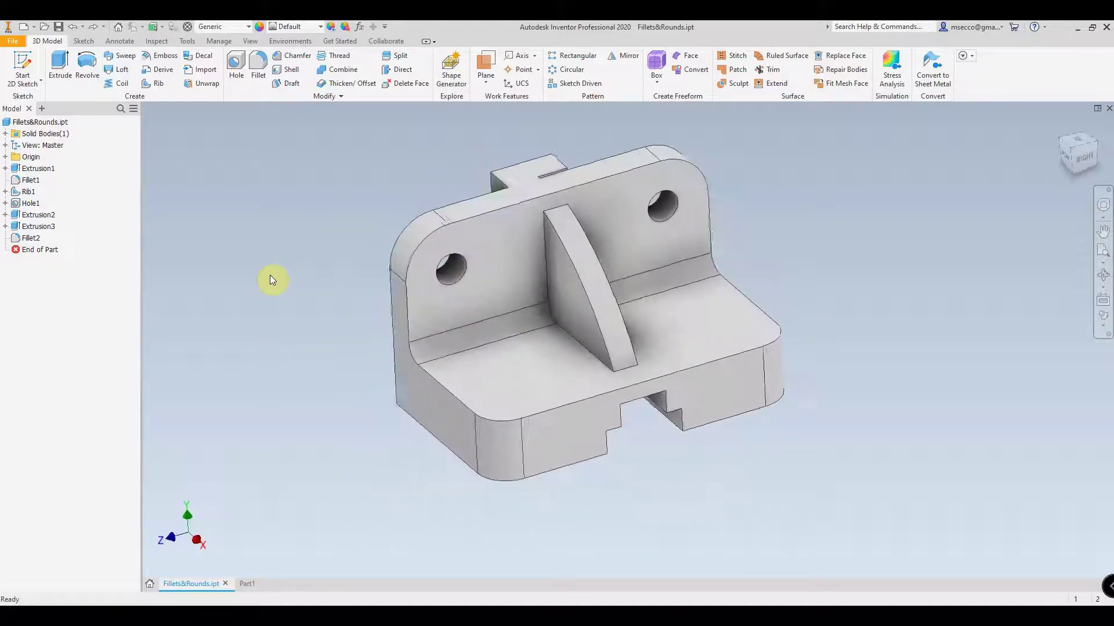
Step: Start a constant fillet with a 3 mm radius on the edge chain outlining the upright plate and the base's upper face
click(258, 61)
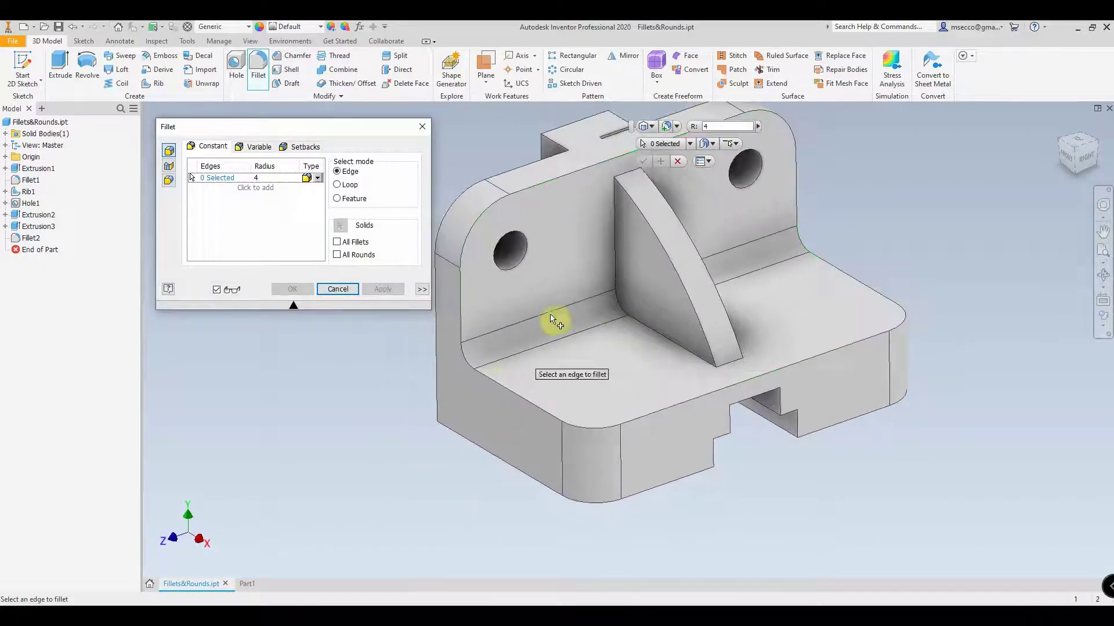
click(712, 126)
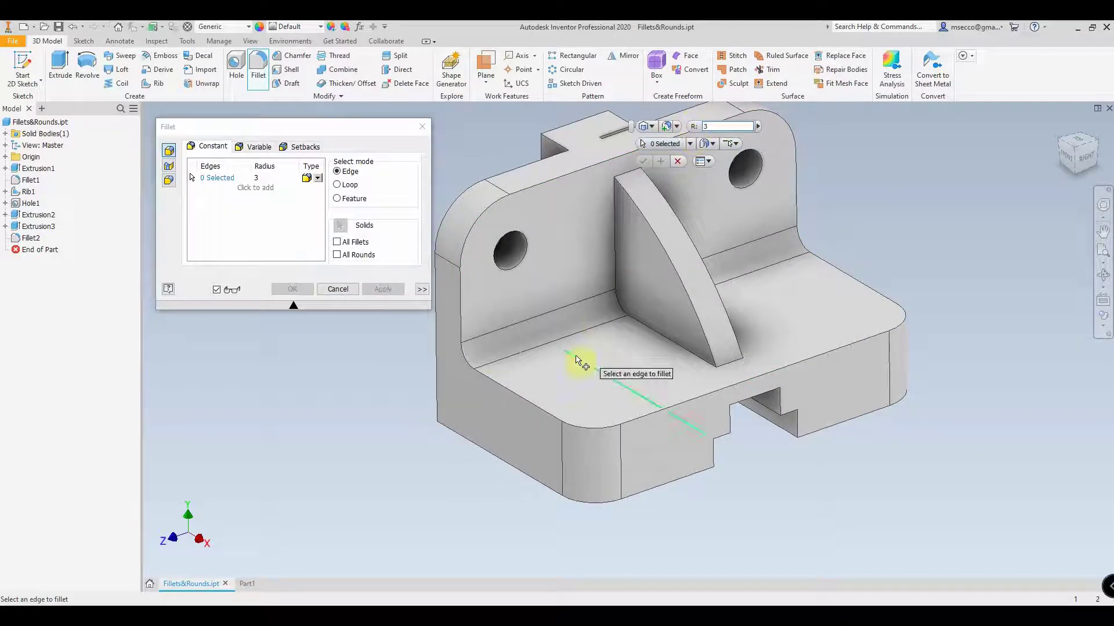
click(544, 411)
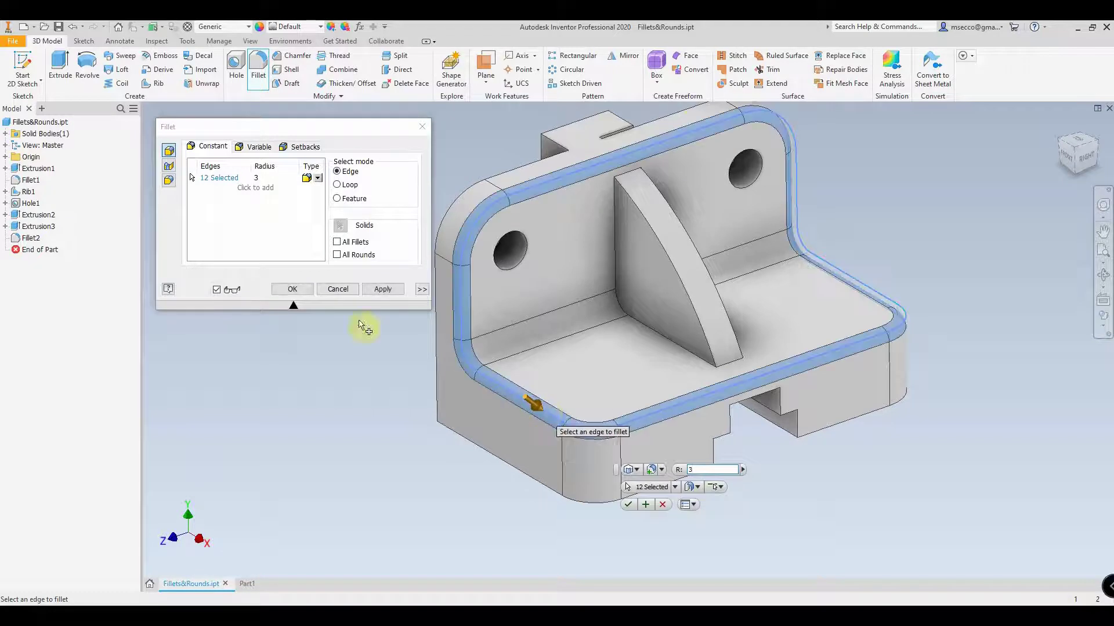
scroll(259, 198, down, 3)
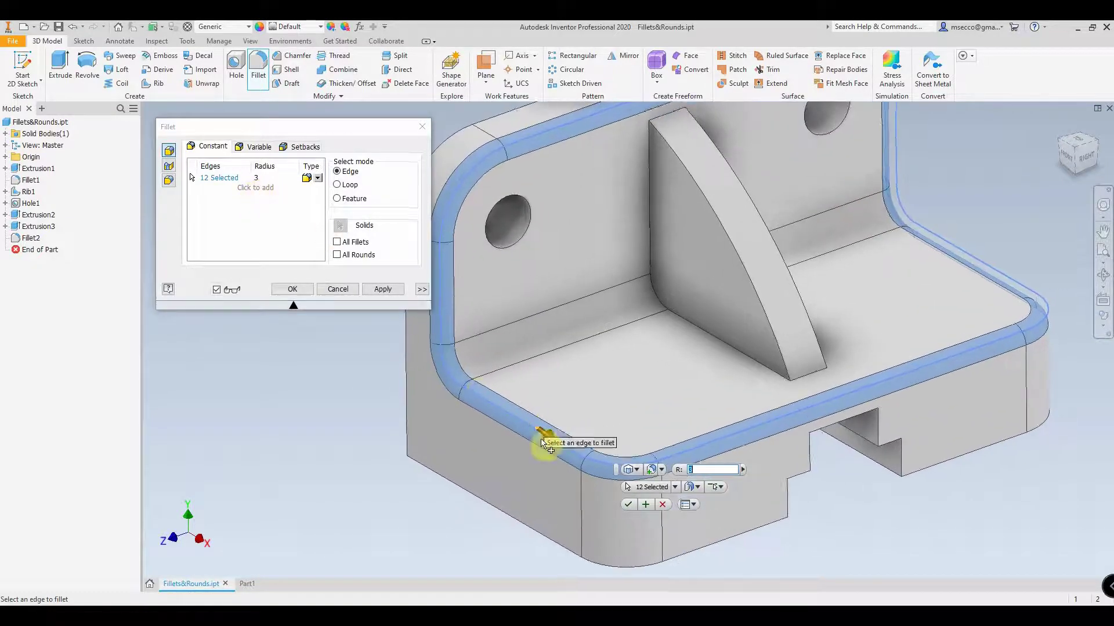
scroll(540, 444, up, 1)
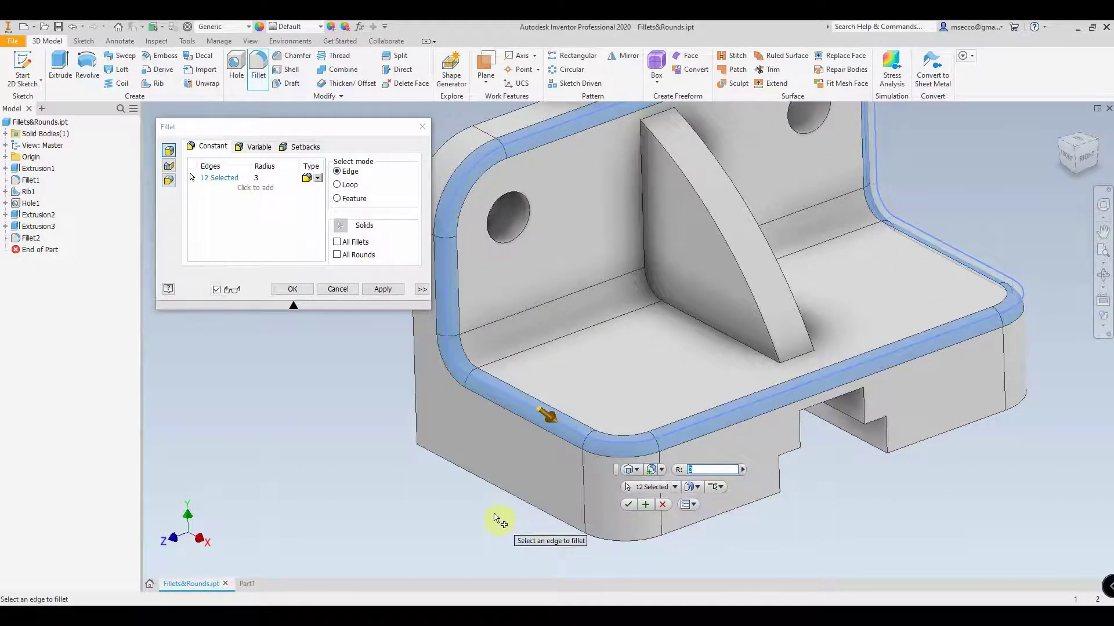
Step: Add a second edge set with a 4 mm radius on the outer edge chains of the base's underside
click(244, 192)
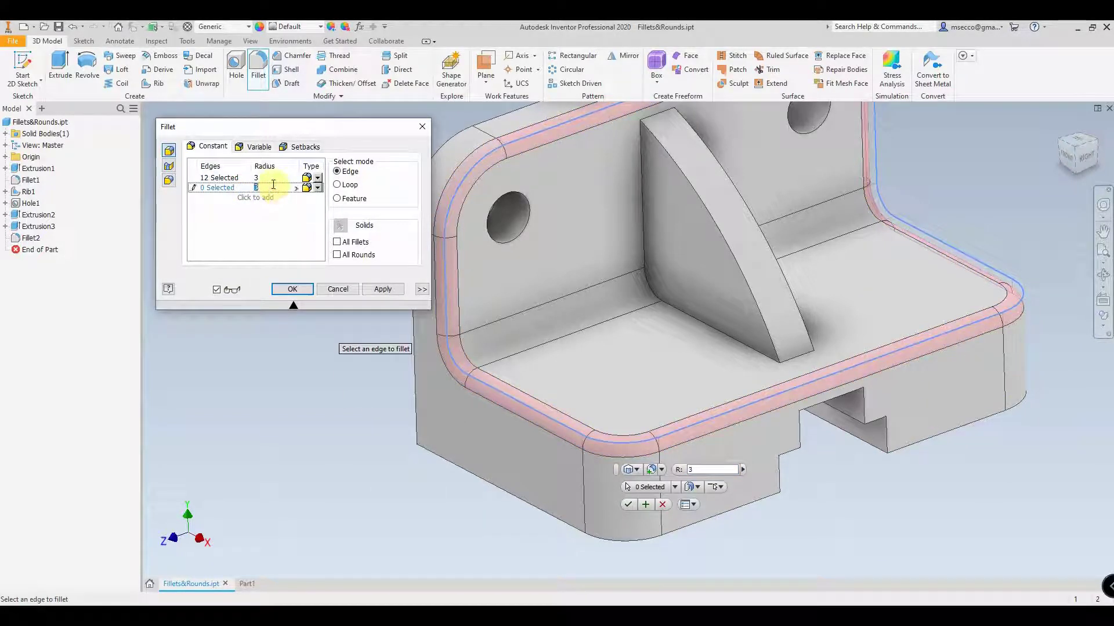
click(512, 497)
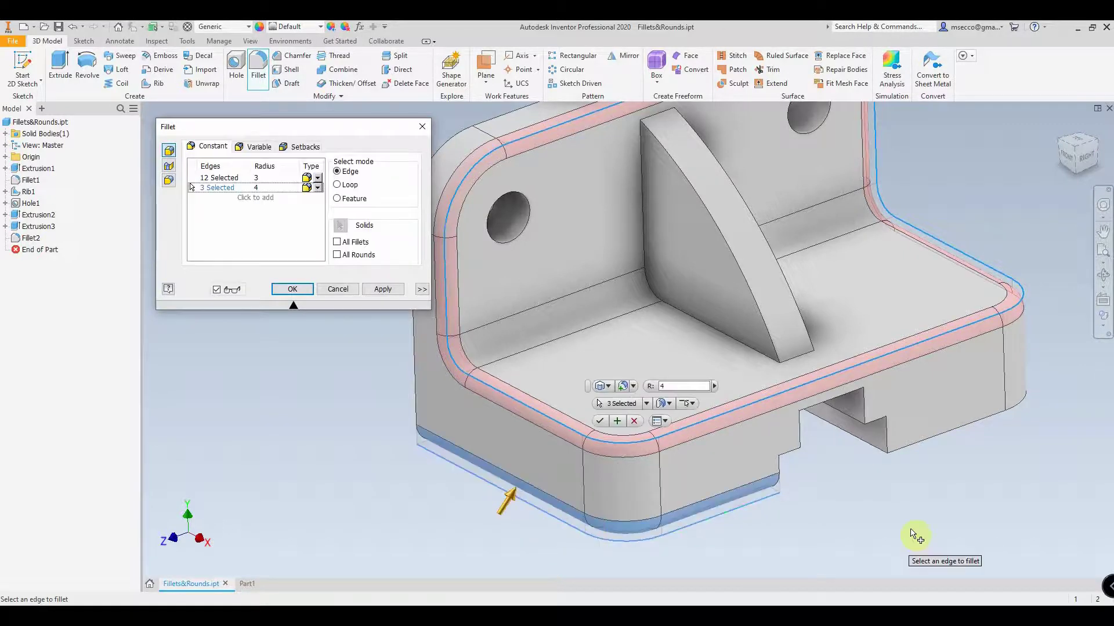
click(943, 445)
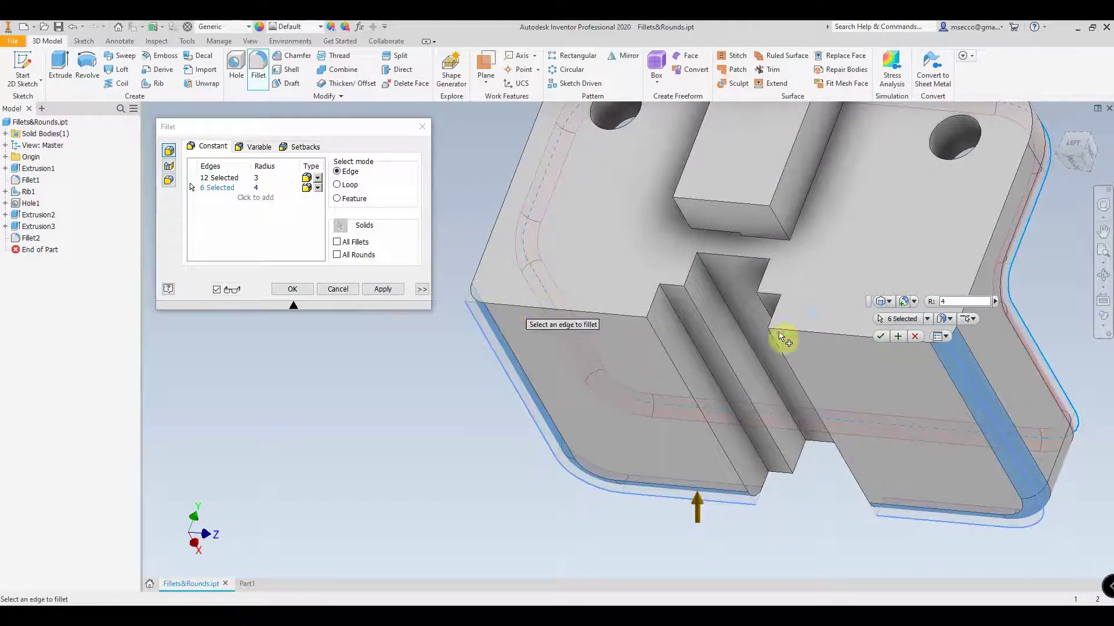
Step: Add a third edge set with a 6 mm radius on the two rear underside edges beside the slot
click(263, 197)
click(583, 315)
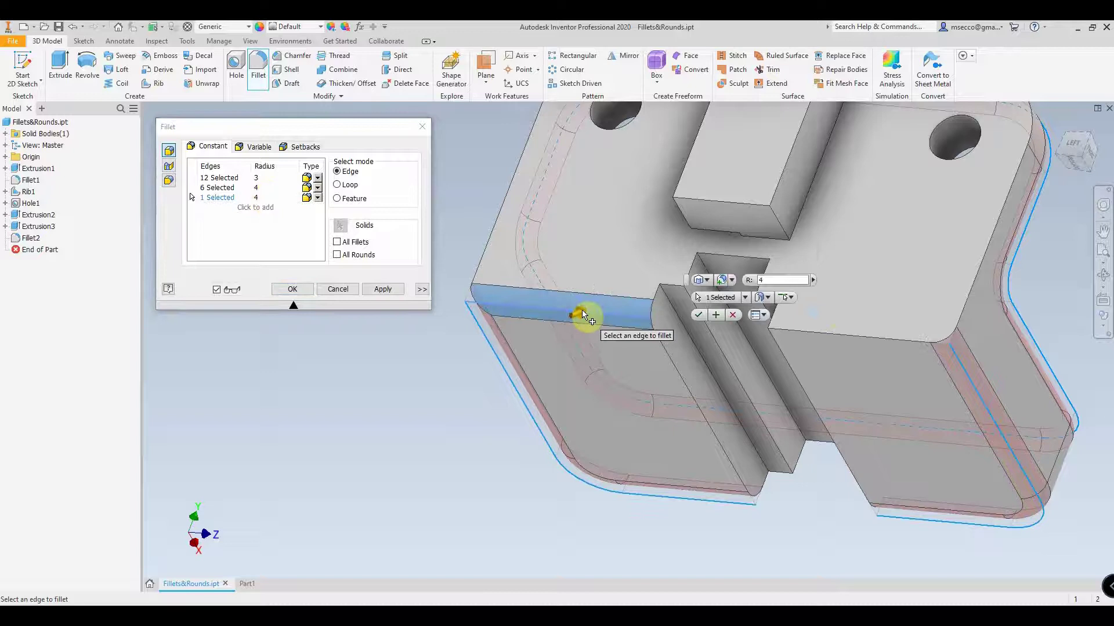
click(882, 347)
click(275, 197)
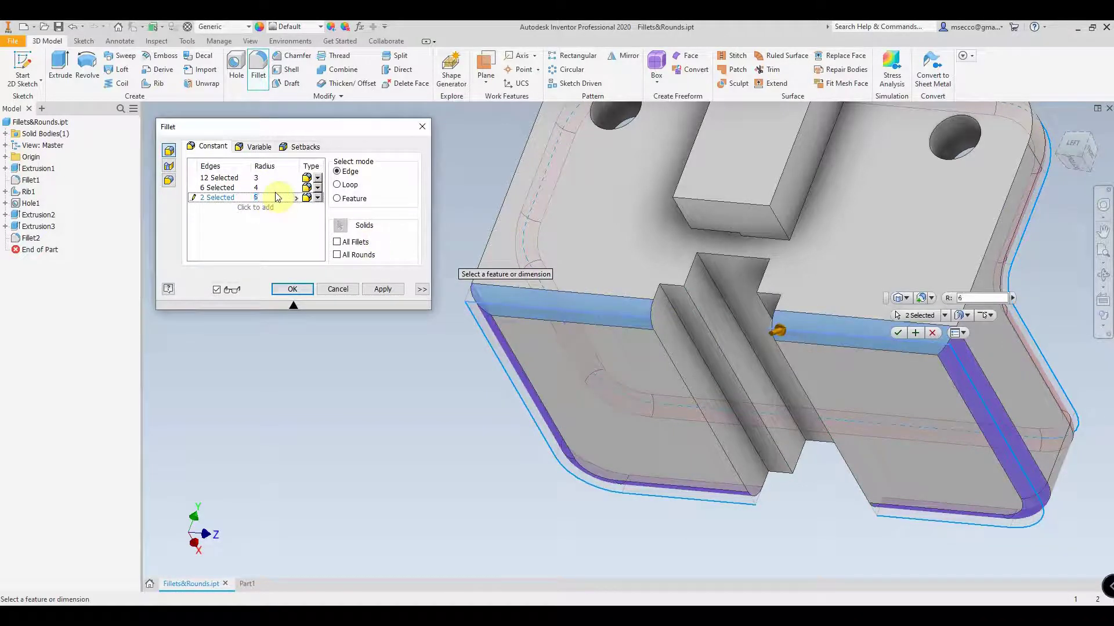
key(Return)
shift+middle_drag(803, 302, 489, 246)
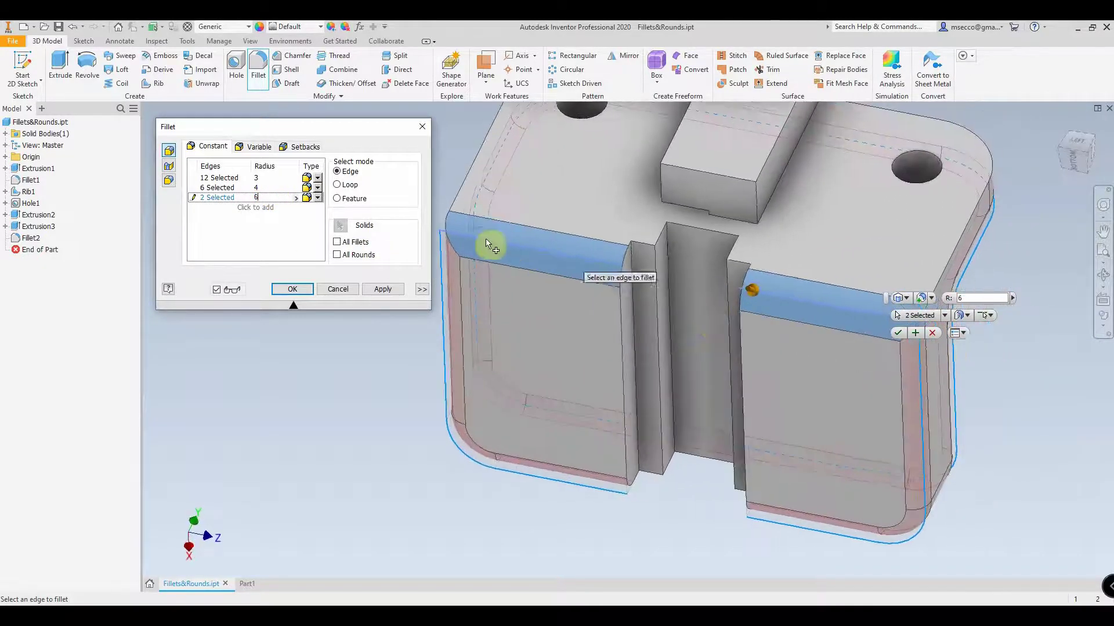
middle_drag(843, 317, 642, 314)
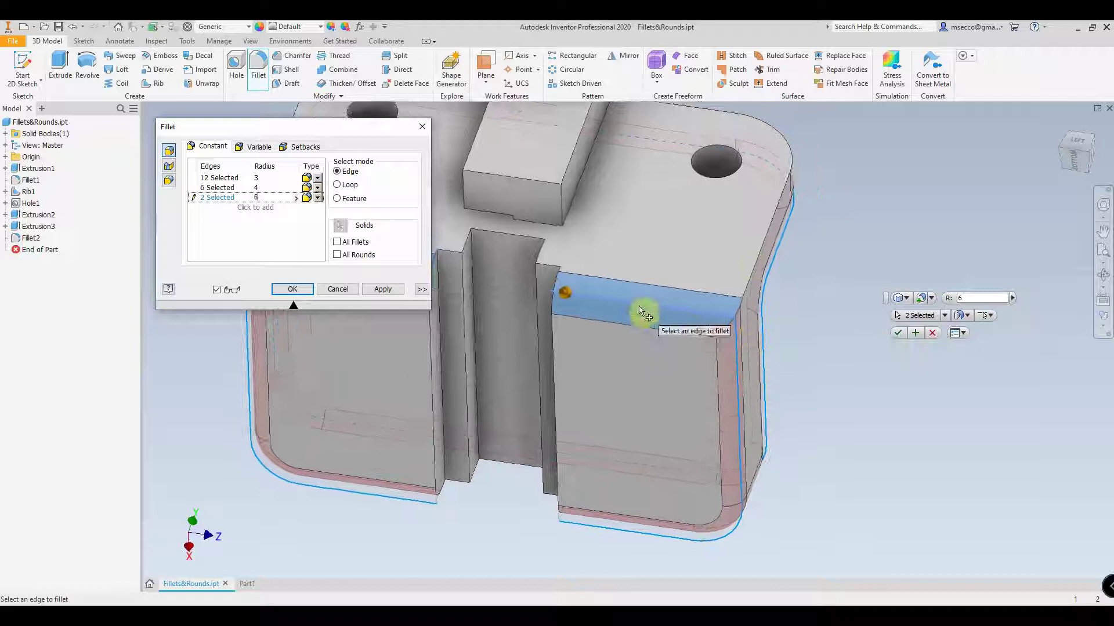
Step: Create the combined fillet feature from the 3 mm, 4 mm and 6 mm edge sets
shift+middle_drag(715, 340, 760, 315)
middle_drag(611, 279, 746, 301)
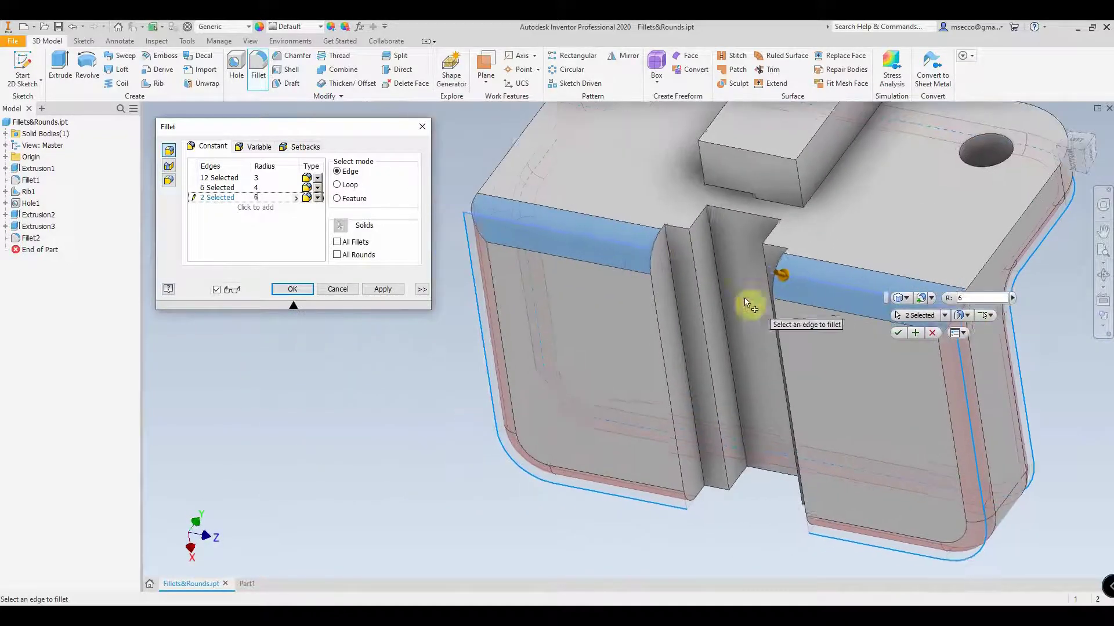
middle_drag(690, 258, 642, 260)
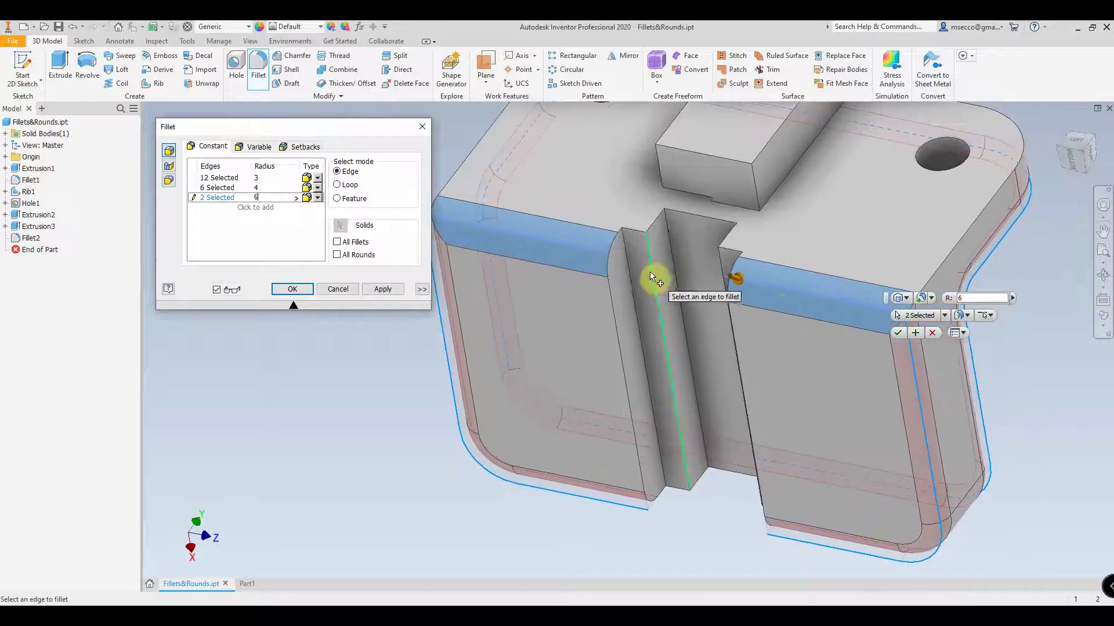
shift+middle_drag(524, 156, 519, 203)
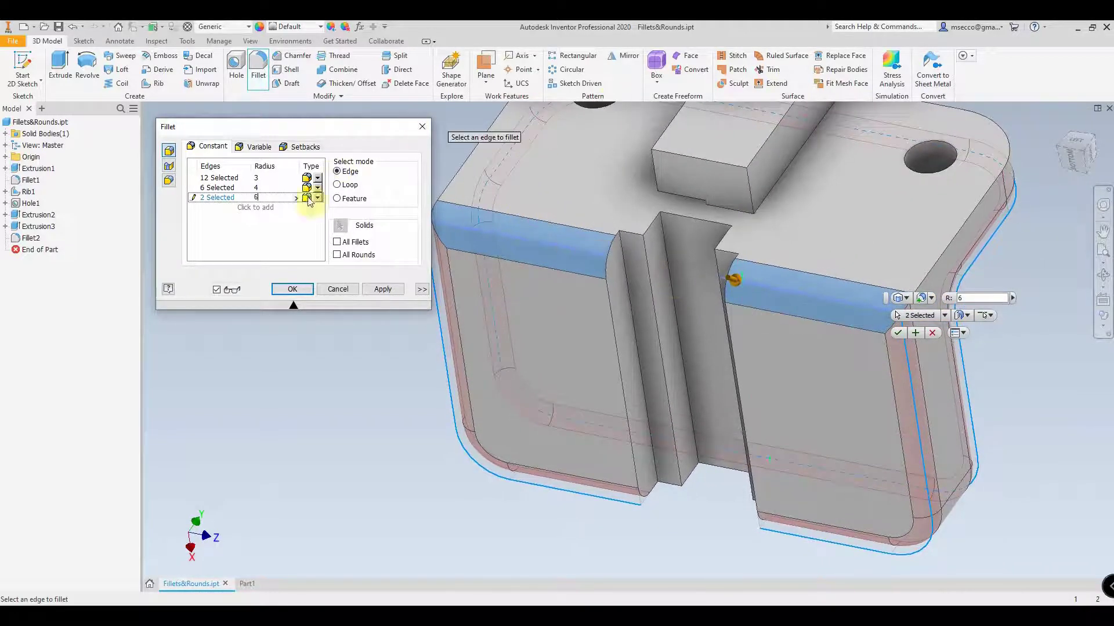
click(289, 289)
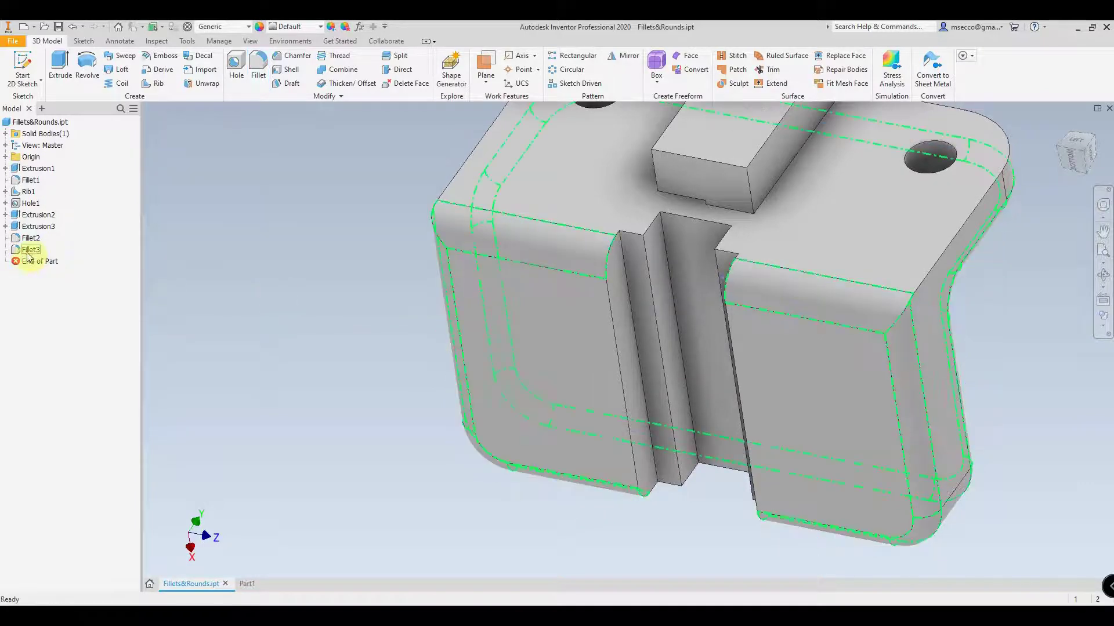
Step: Highlight the new combined fillet feature on the whole part, and undo that fillet
click(30, 251)
key(F6)
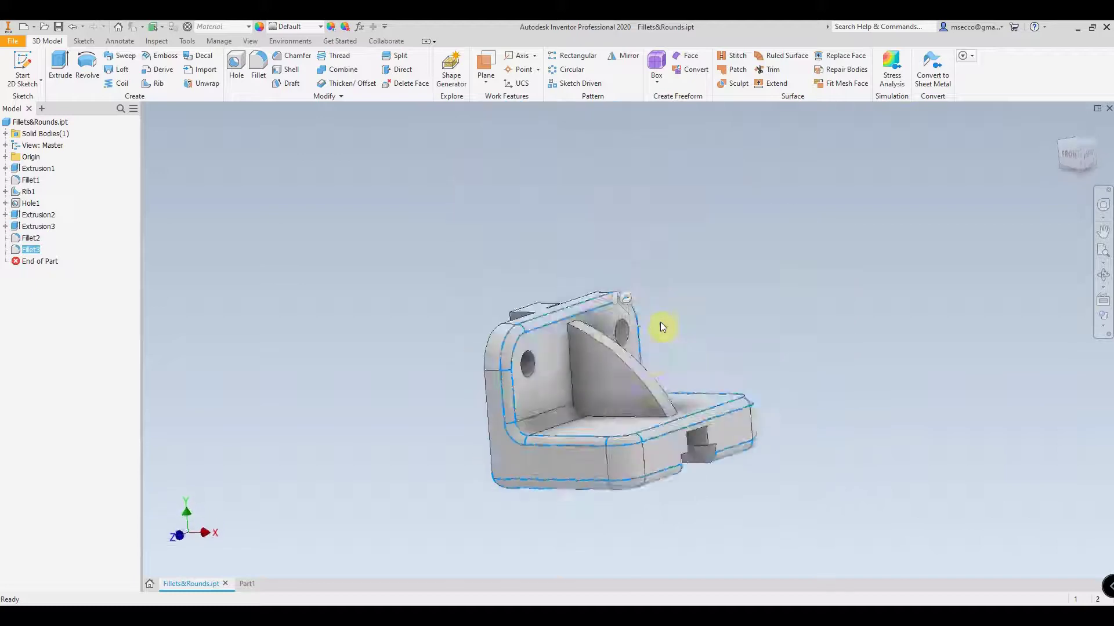
key(ctrl+z)
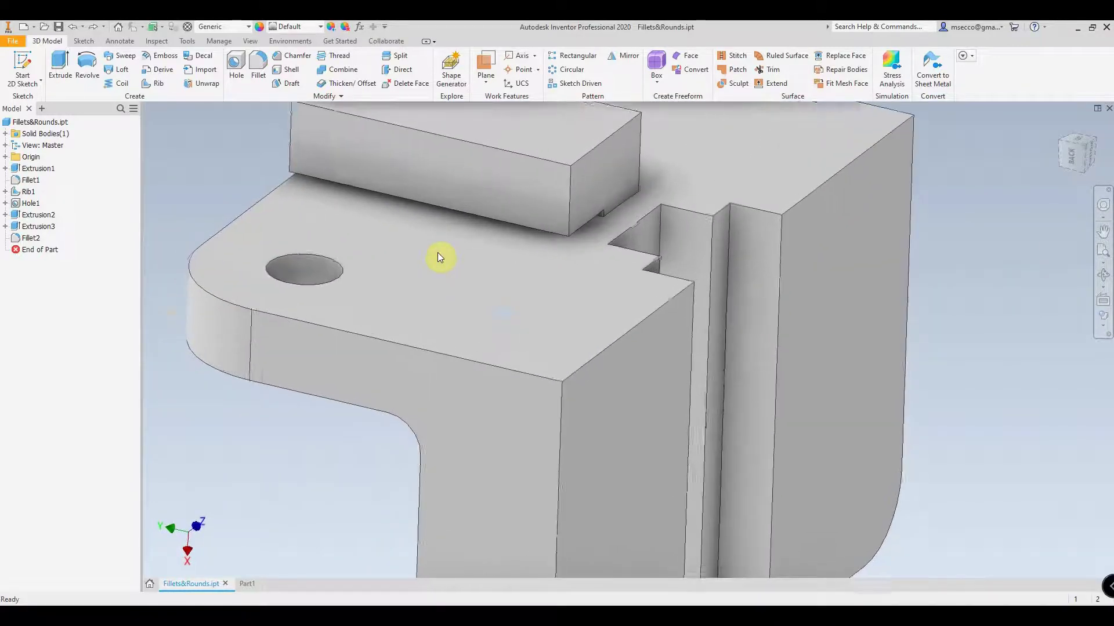
Step: Start a 6 mm constant fillet on one rear underside edge beside the slot and set its type to Smooth (G2)
click(259, 58)
click(646, 335)
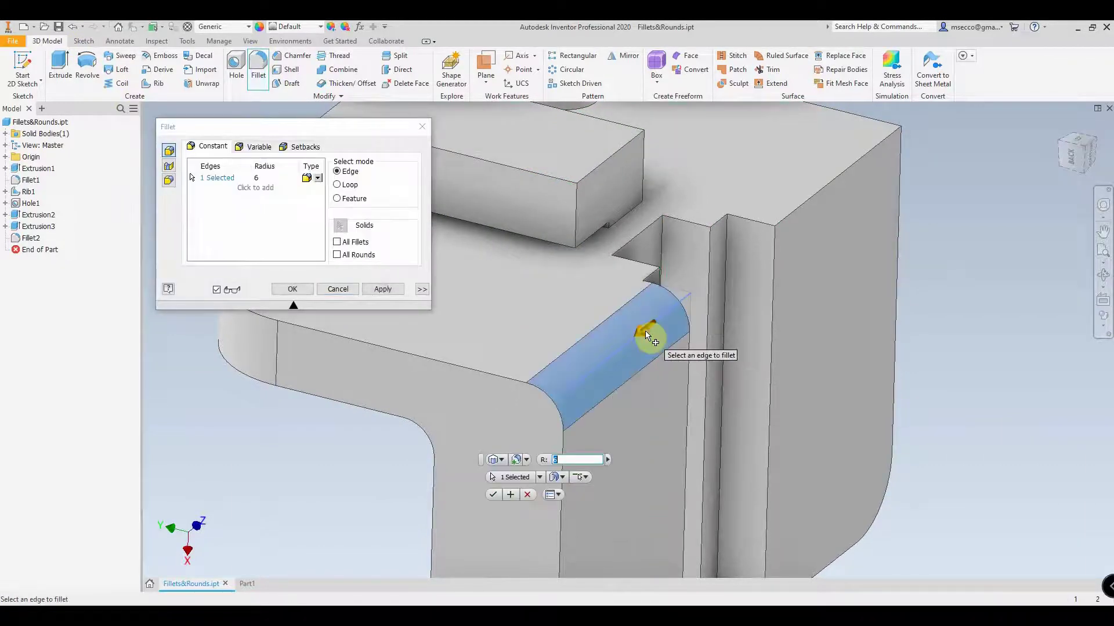
click(318, 180)
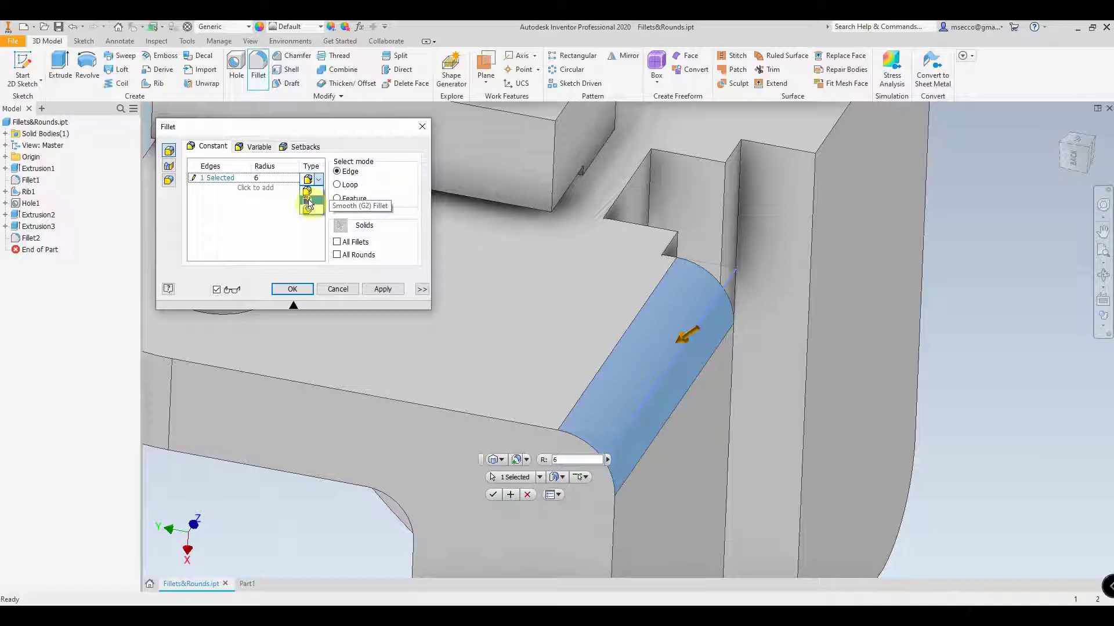
click(307, 201)
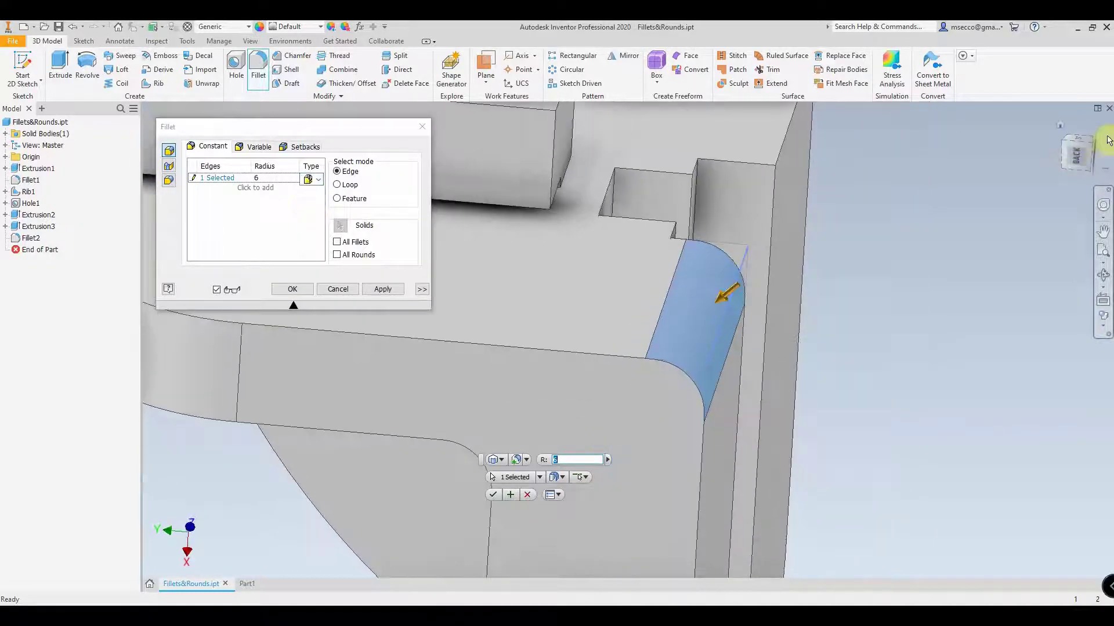
Step: Reapply the fillet type for the single edge and examine the previewed corner profile from the back view
click(1073, 152)
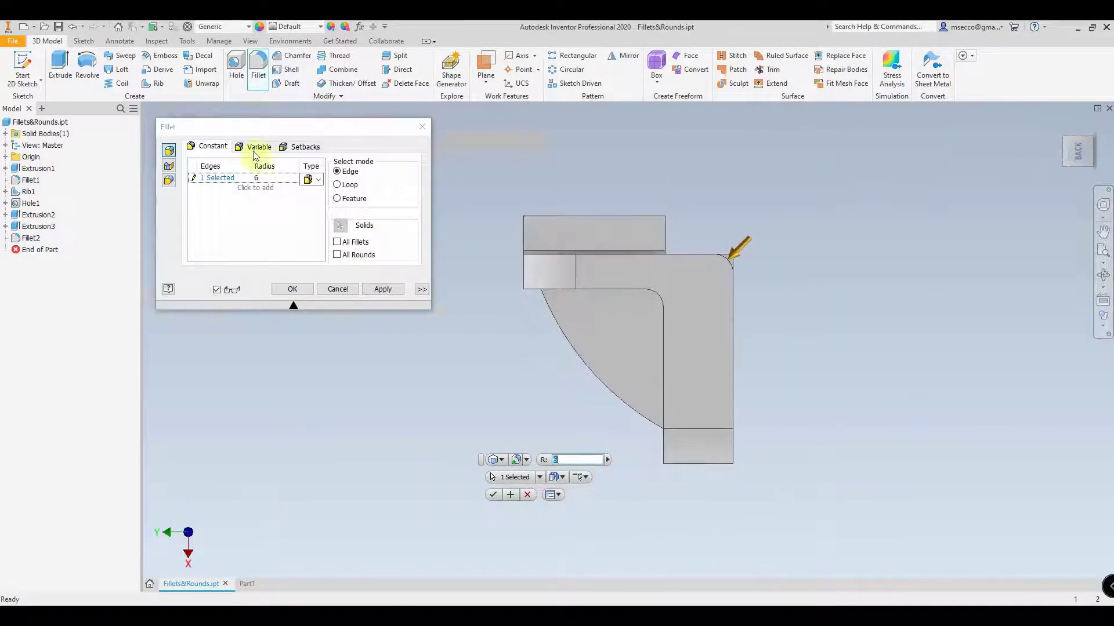
click(313, 179)
click(321, 199)
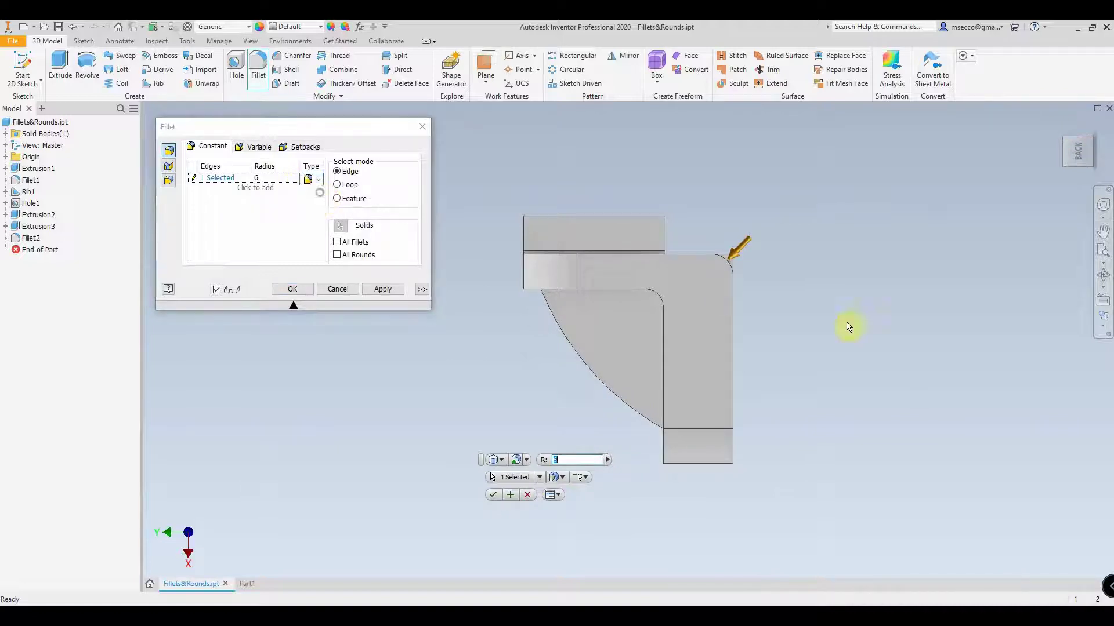
scroll(748, 272, down, 5)
scroll(841, 290, up, 5)
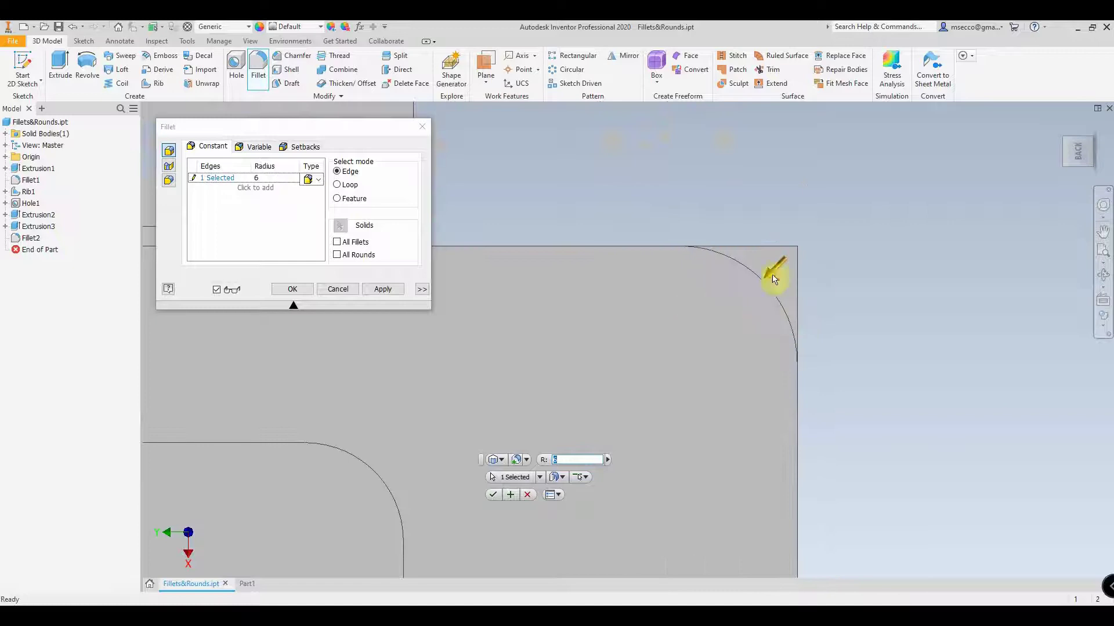
scroll(774, 279, down, 2)
shift+middle_drag(773, 279, 931, 185)
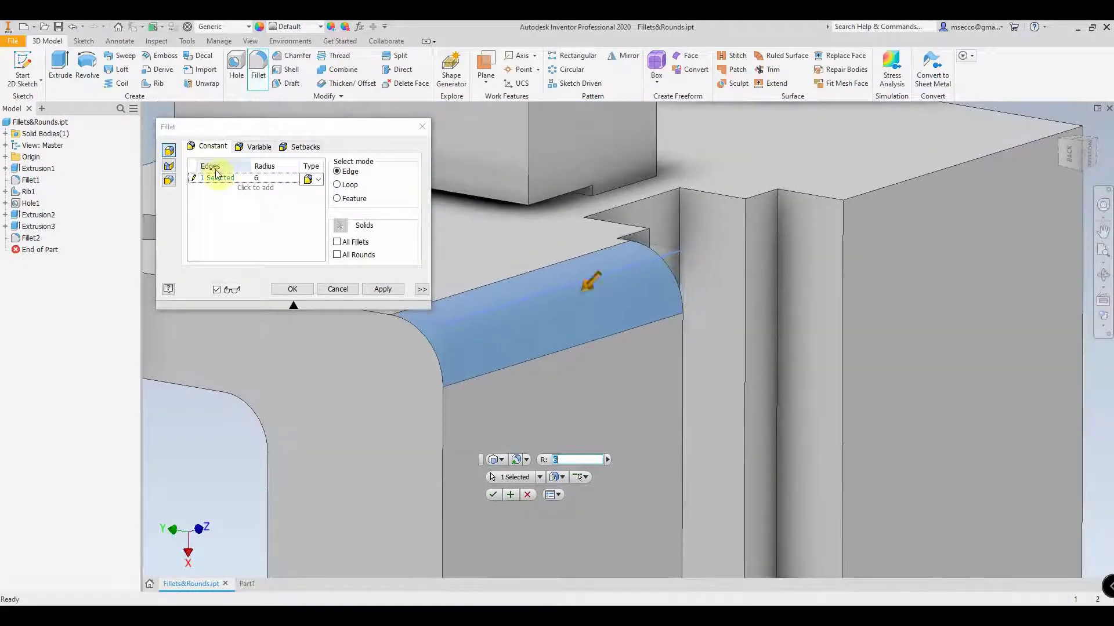
Step: Add the matching underside edge across the slot to the 6 mm edge set and examine the corner profile from behind
click(217, 174)
shift+middle_drag(906, 178, 1089, 149)
click(1078, 155)
scroll(732, 261, up, 10)
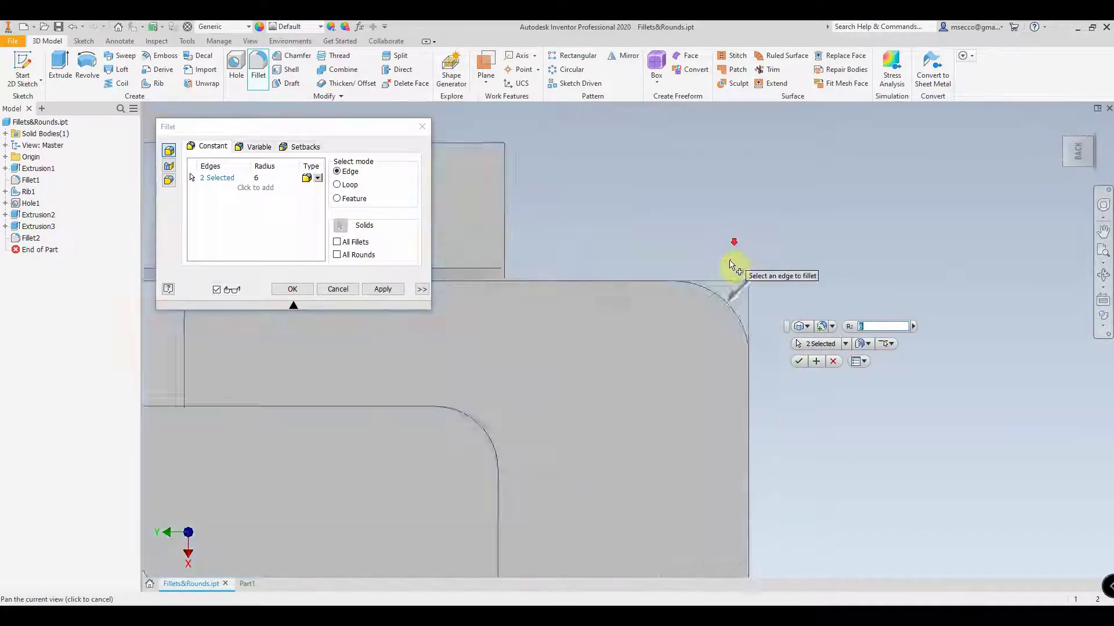
middle_drag(712, 353, 816, 133)
scroll(730, 169, down, 3)
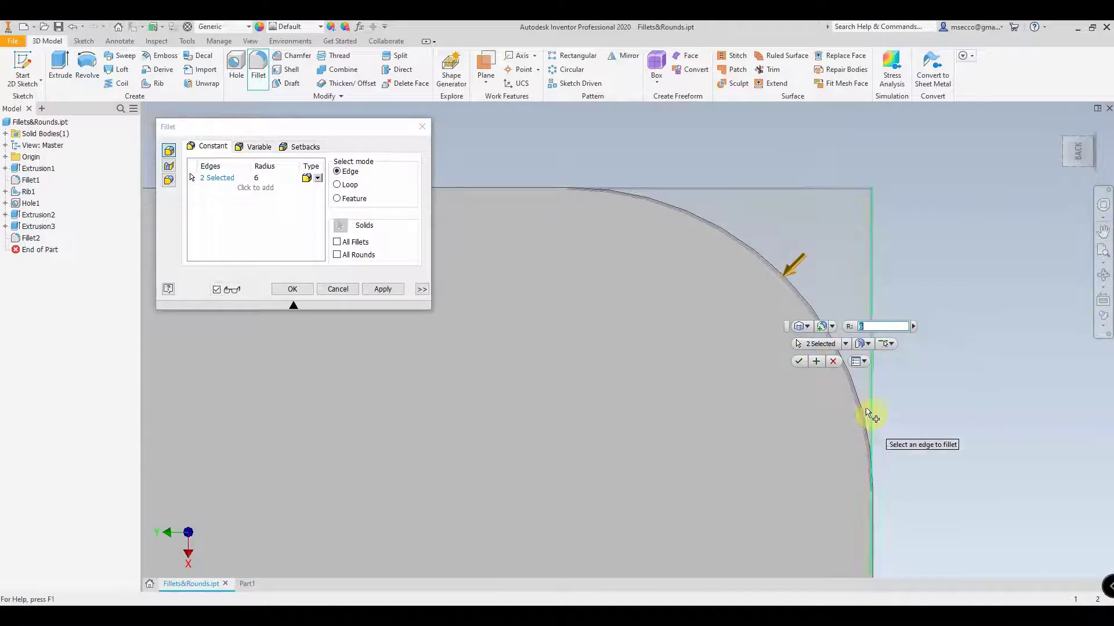
scroll(528, 244, down, 3)
middle_drag(557, 267, 597, 252)
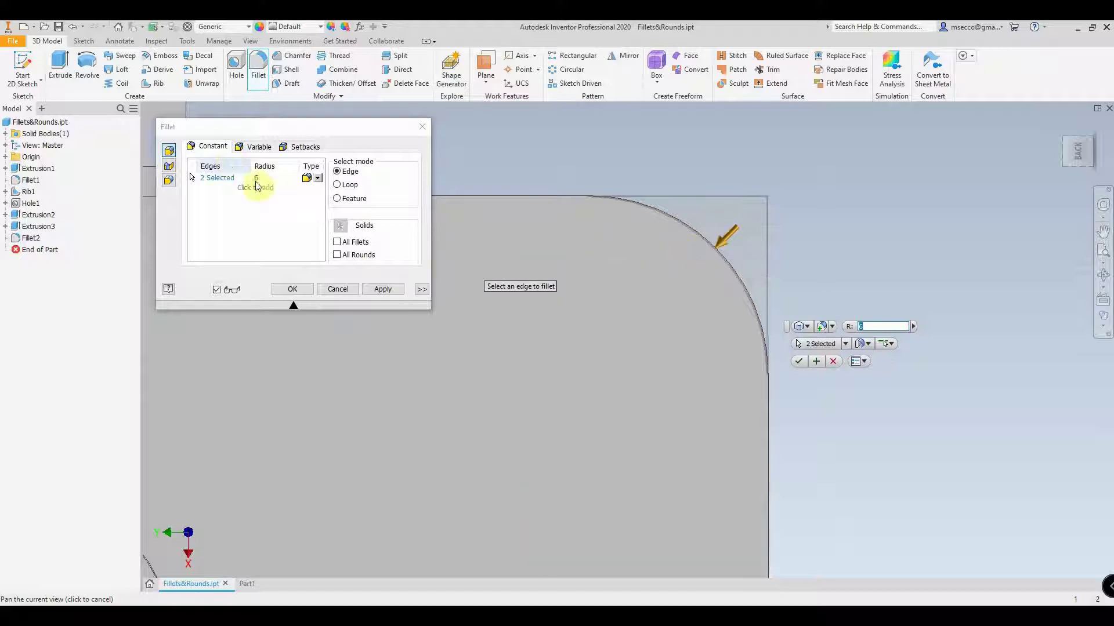
Step: Switch the type of the two-edge set to Smooth (G2) and compare its curvature with the tangent fillet
click(318, 180)
click(309, 202)
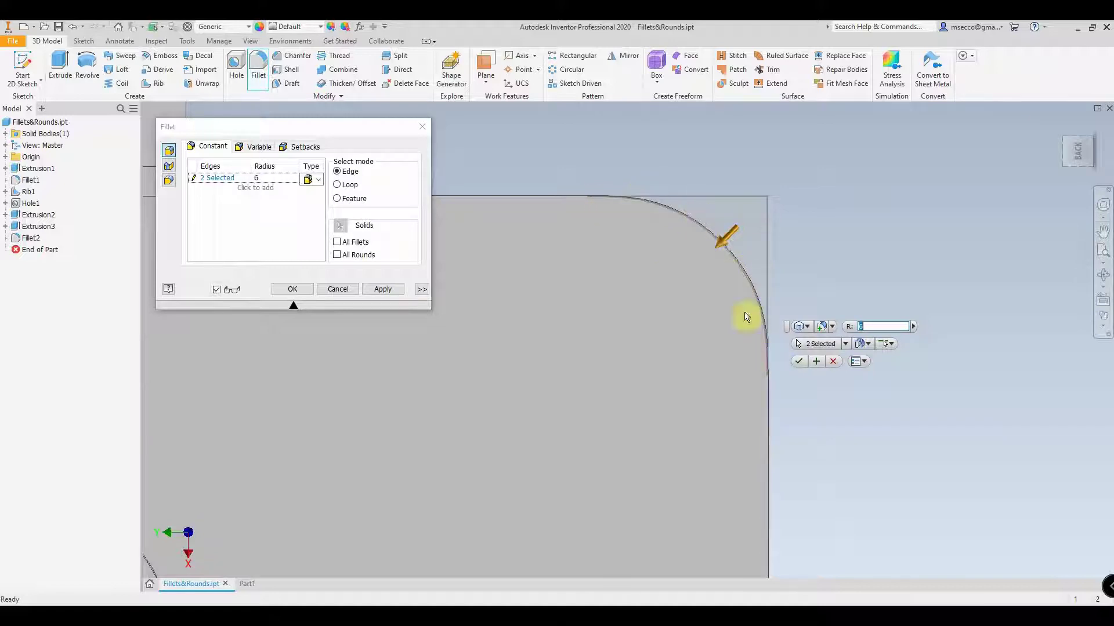
click(318, 180)
click(313, 200)
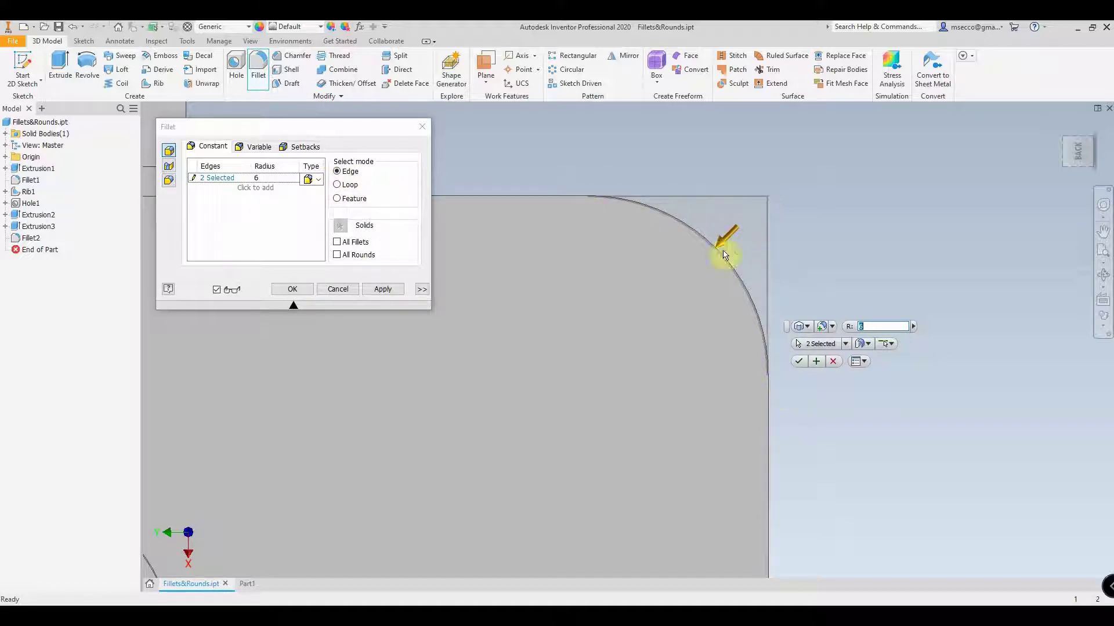
click(319, 180)
click(311, 205)
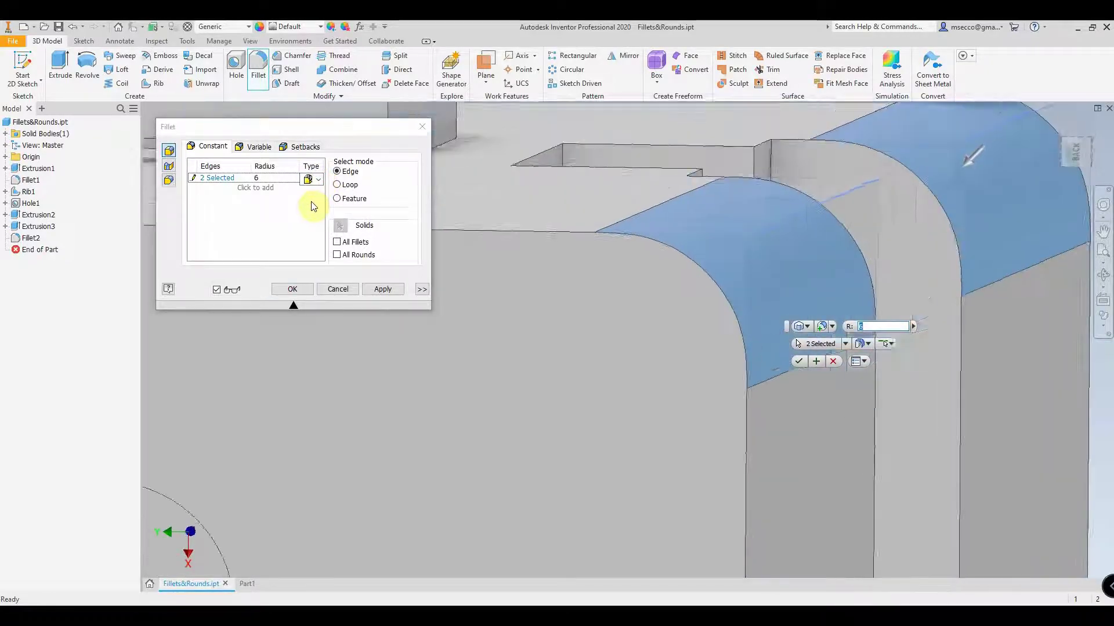
Step: Inspect the previewed 6 mm fillets on both underside edges at an angle, and cancel the fillet
shift+middle_drag(518, 243, 451, 222)
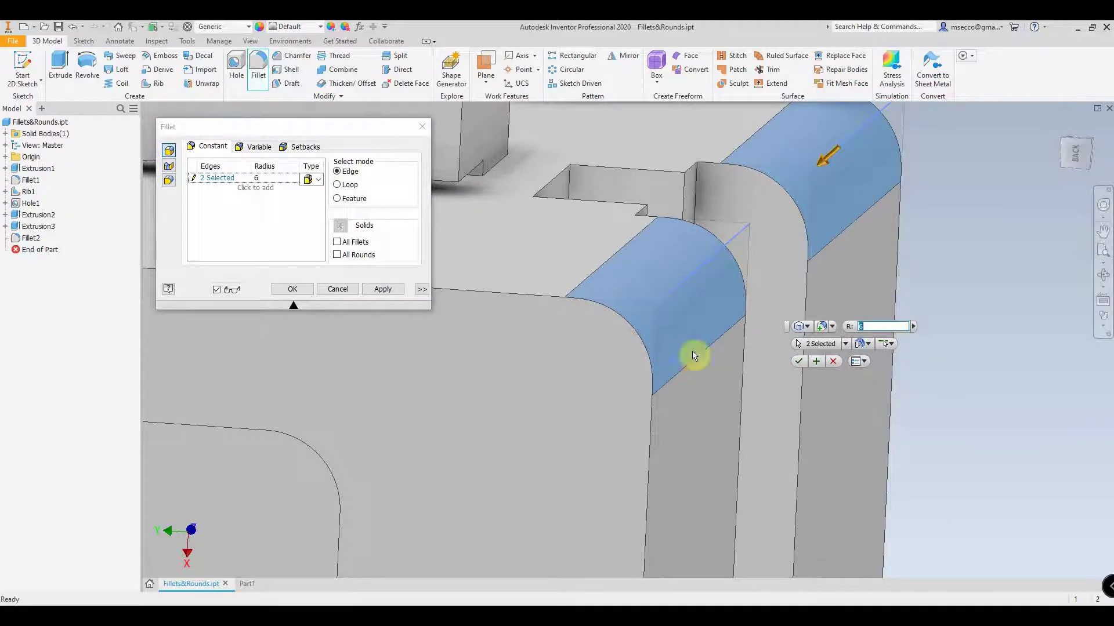
scroll(808, 278, down, 1)
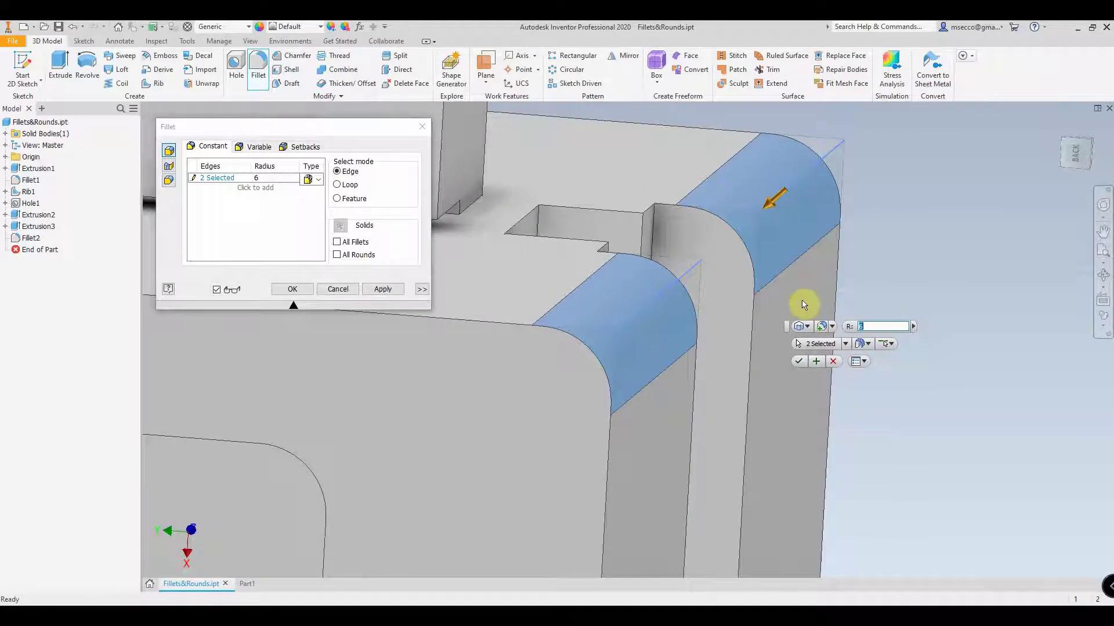
shift+middle_drag(804, 305, 456, 242)
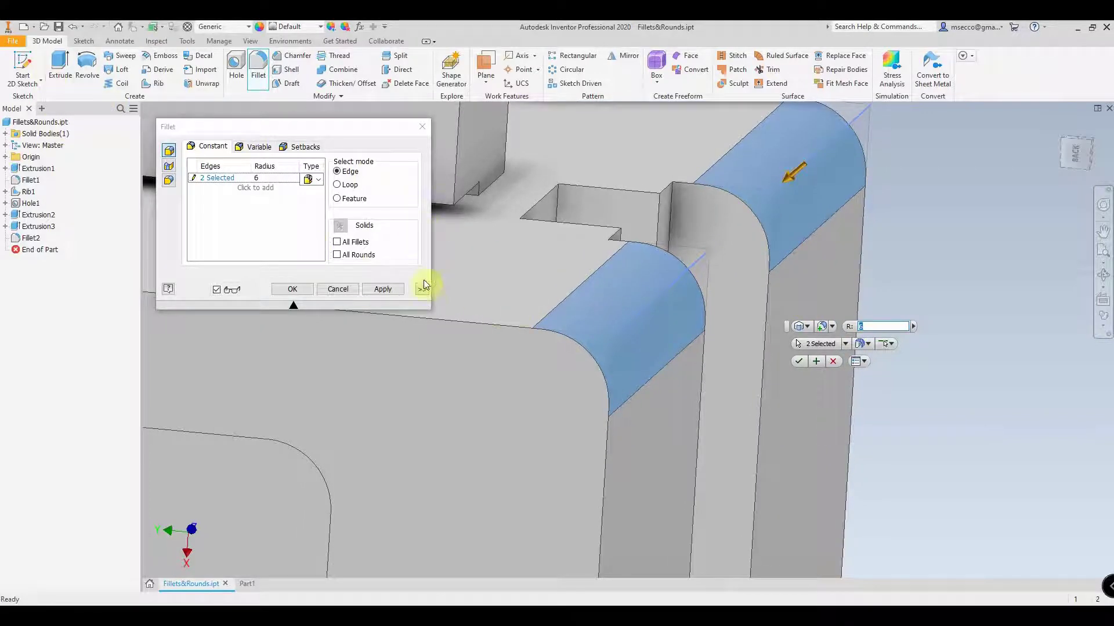
scroll(369, 135, down, 2)
scroll(349, 225, up, 3)
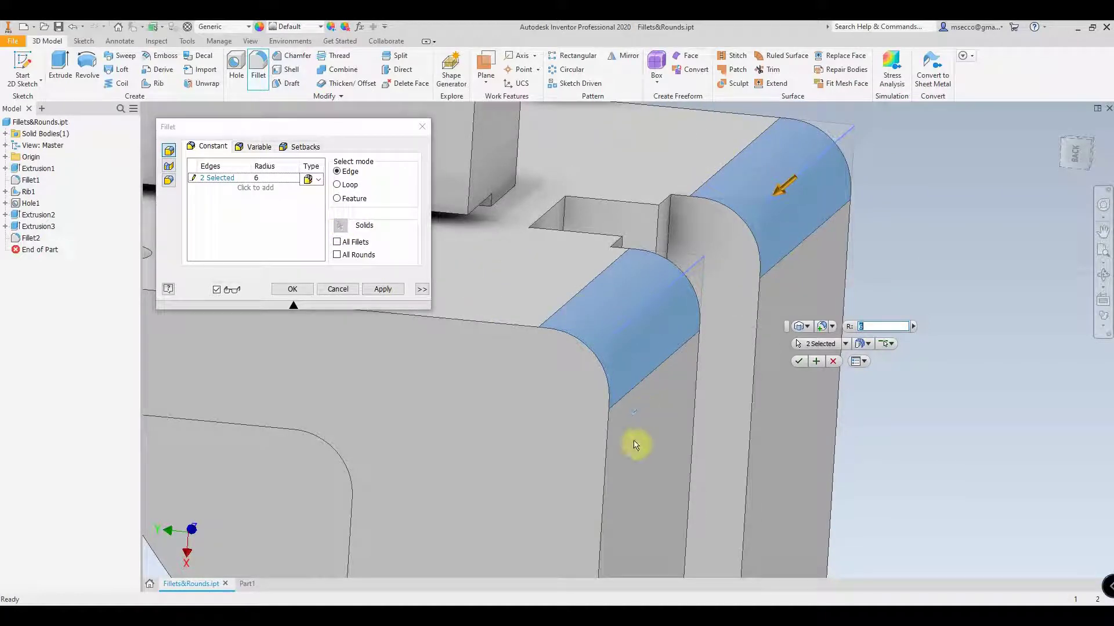
scroll(580, 290, down, 1)
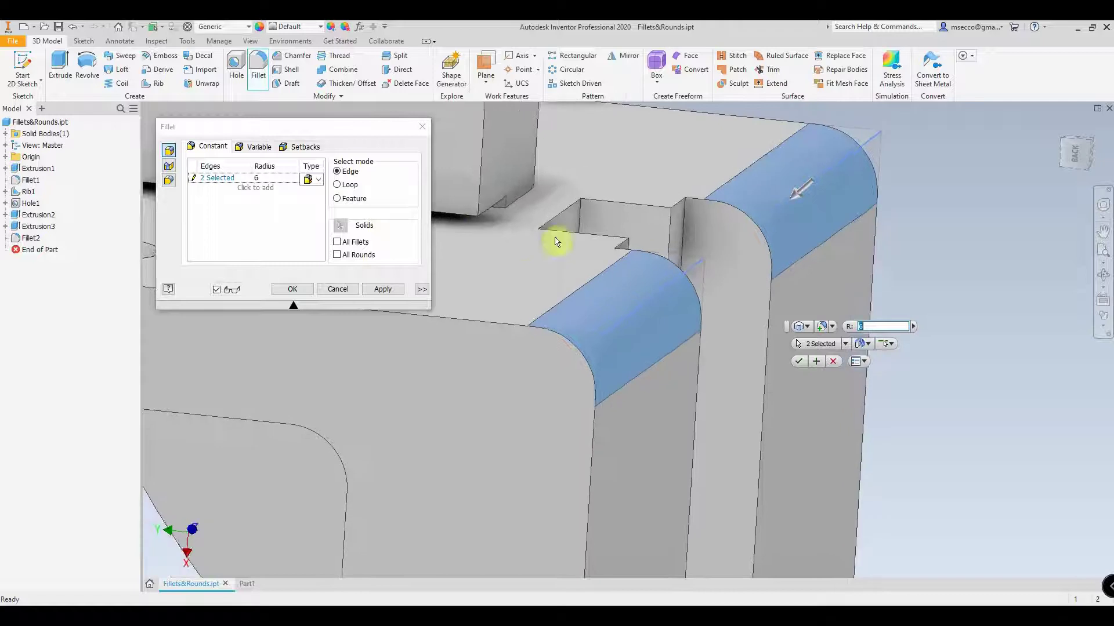
scroll(510, 319, down, 2)
scroll(480, 298, up, 1)
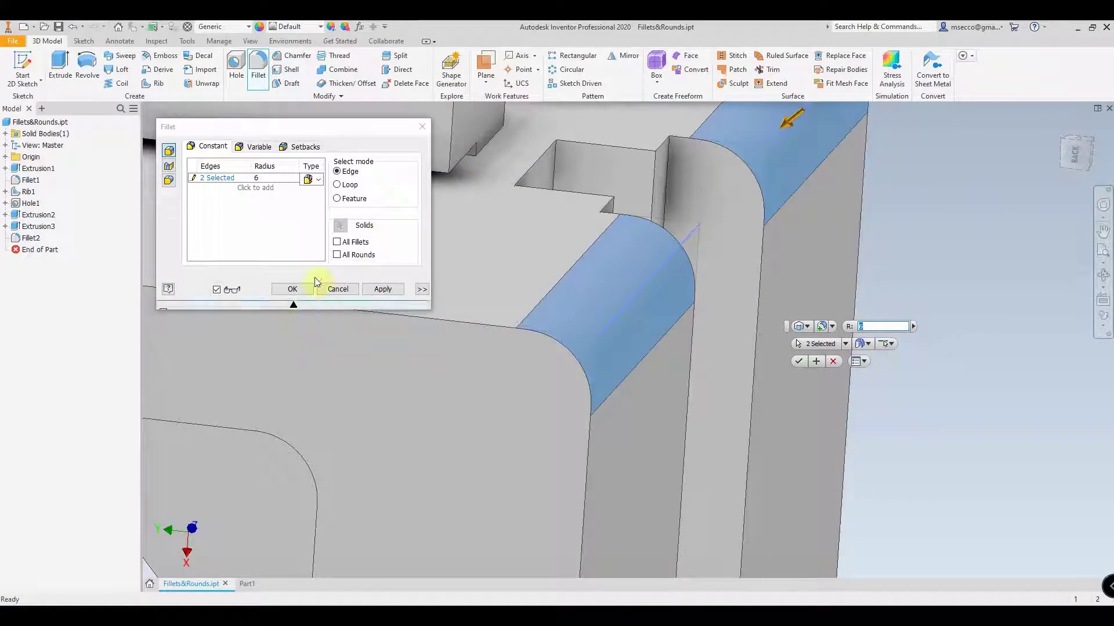
click(346, 289)
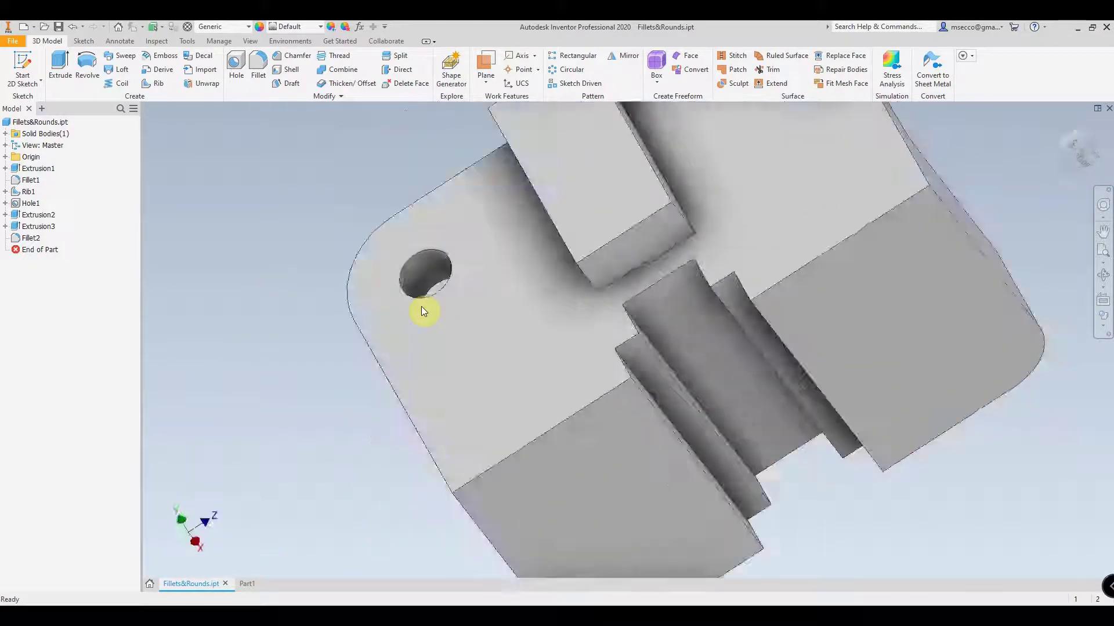
Step: Start a 2 mm constant fillet on the upper step edge and the lower inner corner edge along one side of the slot
scroll(415, 314, up, 5)
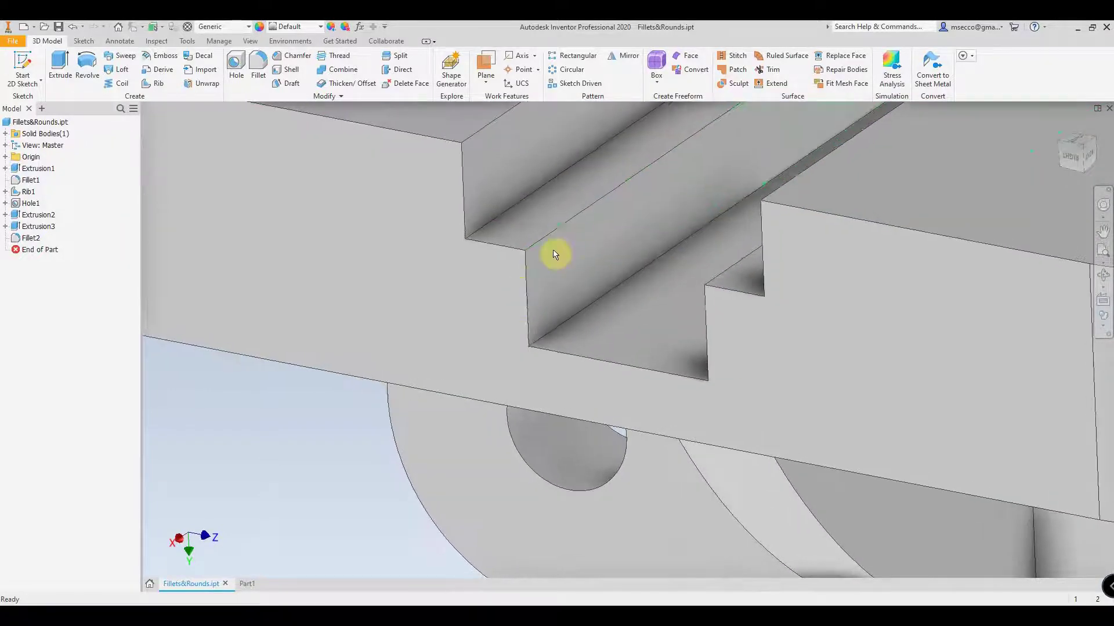
click(259, 65)
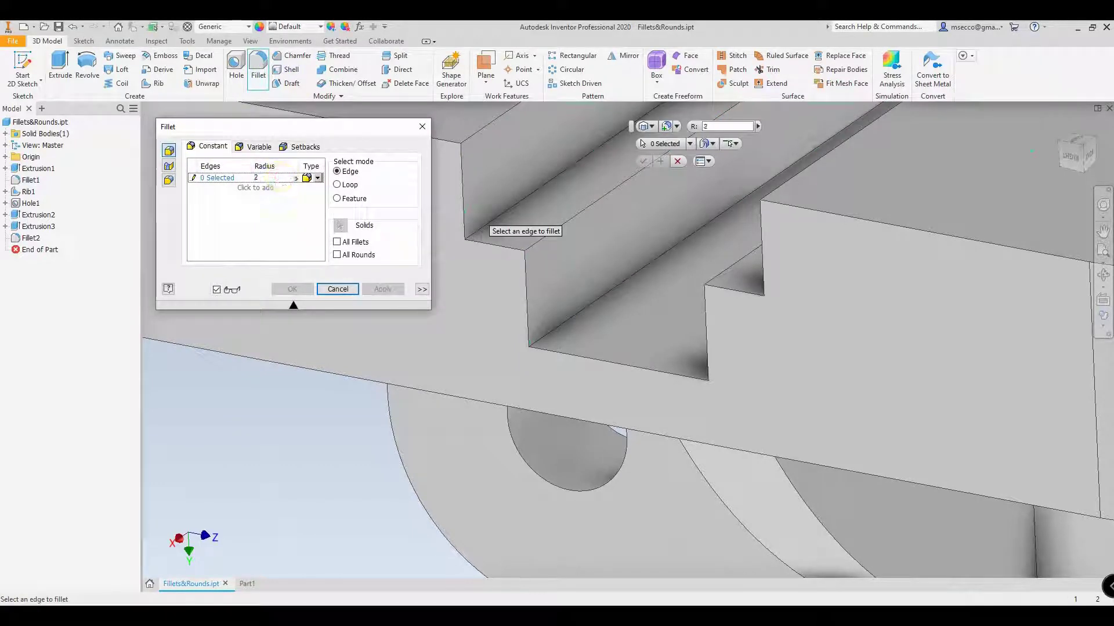
click(594, 213)
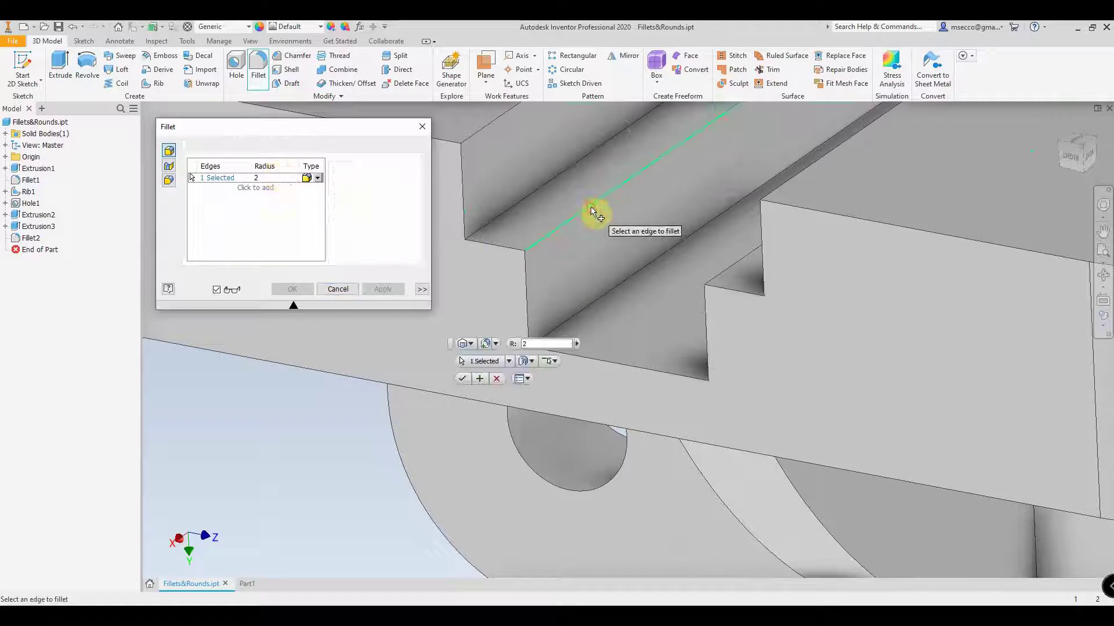
click(593, 305)
Step: Change the fillet type of the two selected slot edges to Inverted
shift+middle_drag(398, 388, 517, 259)
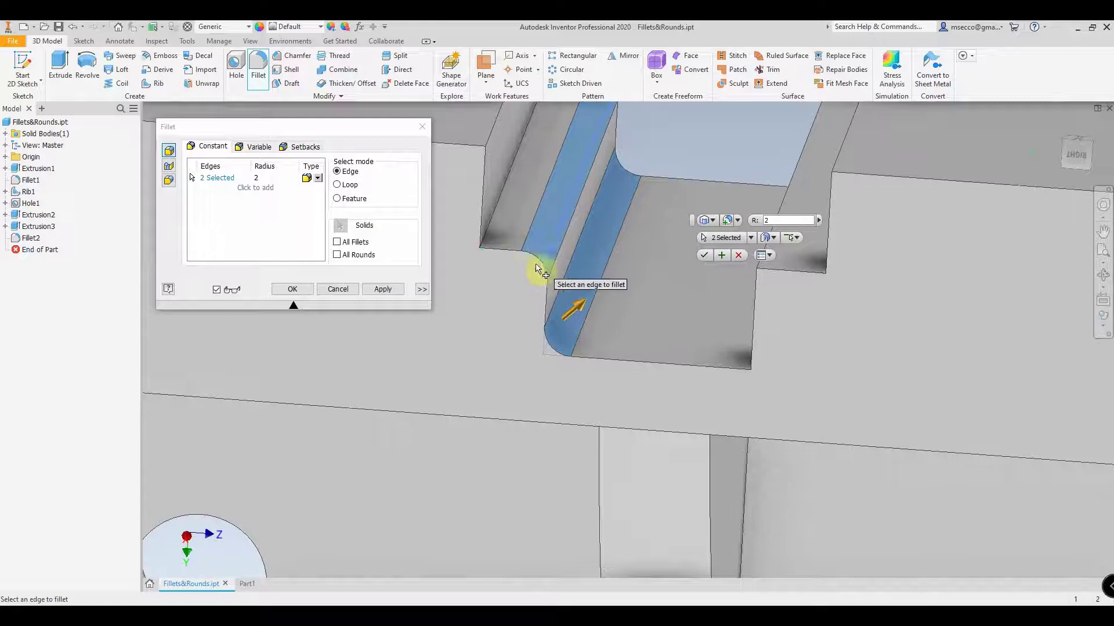
shift+middle_drag(565, 341, 535, 278)
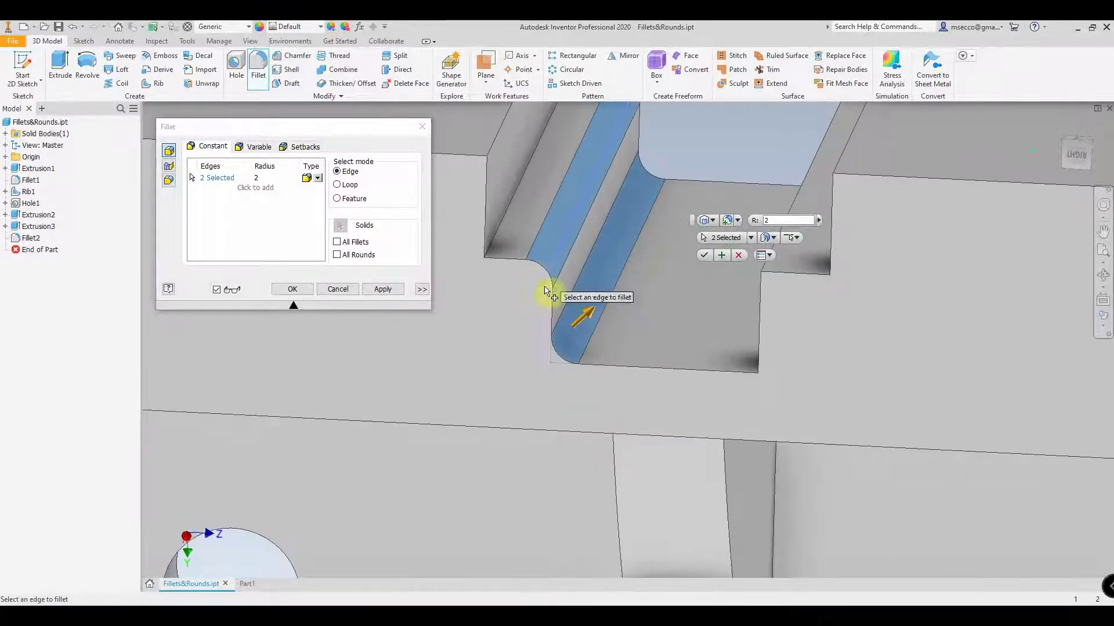
shift+middle_drag(565, 352, 534, 269)
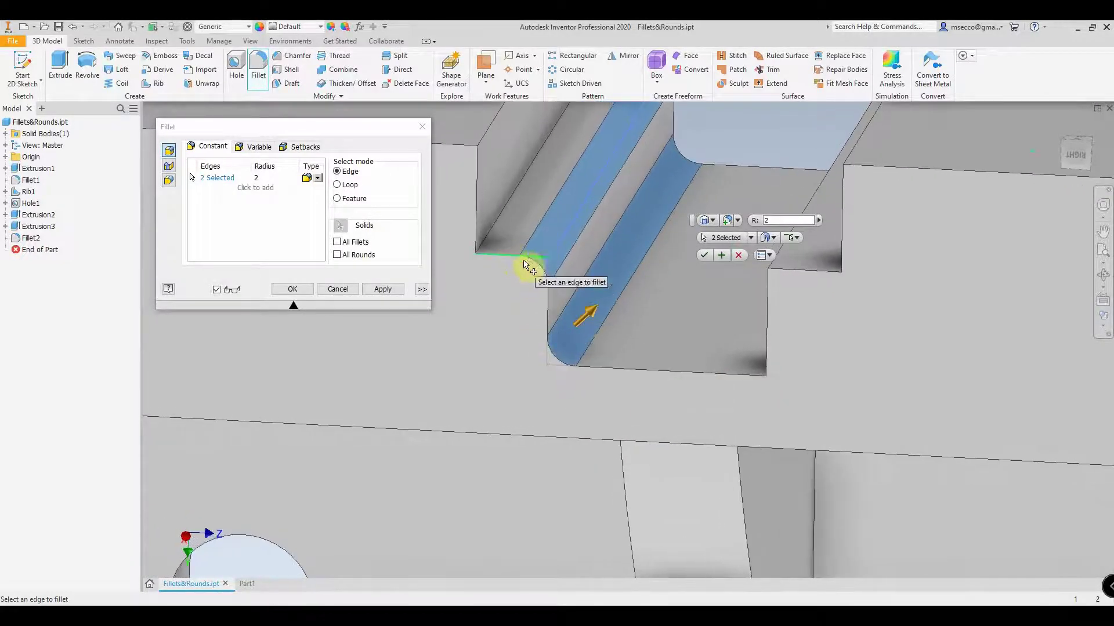
scroll(519, 268, up, 2)
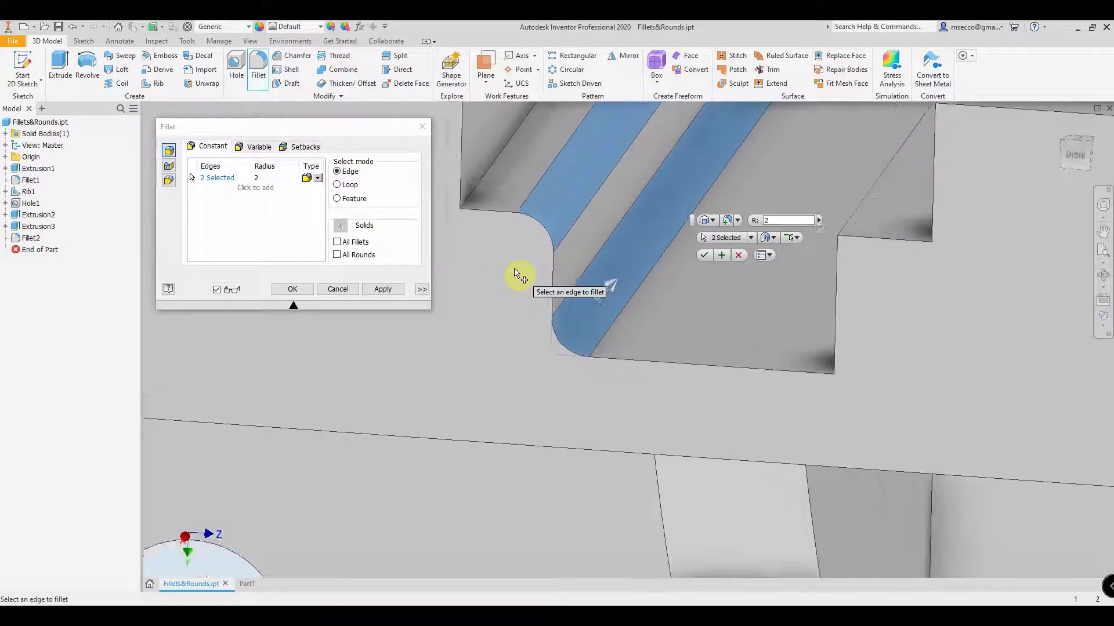
click(318, 178)
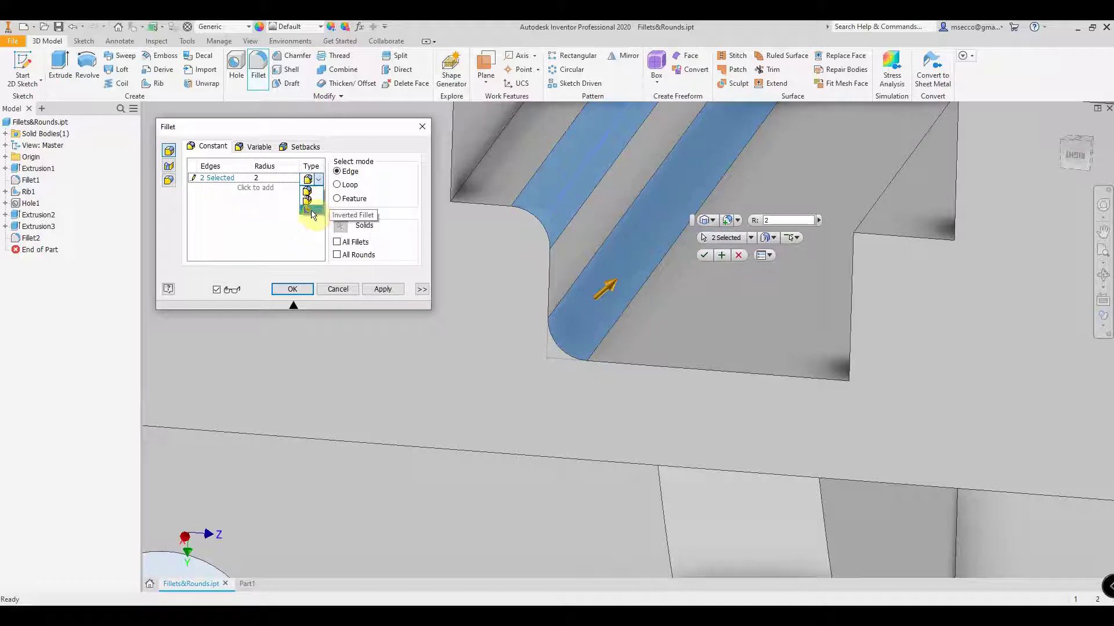
click(311, 212)
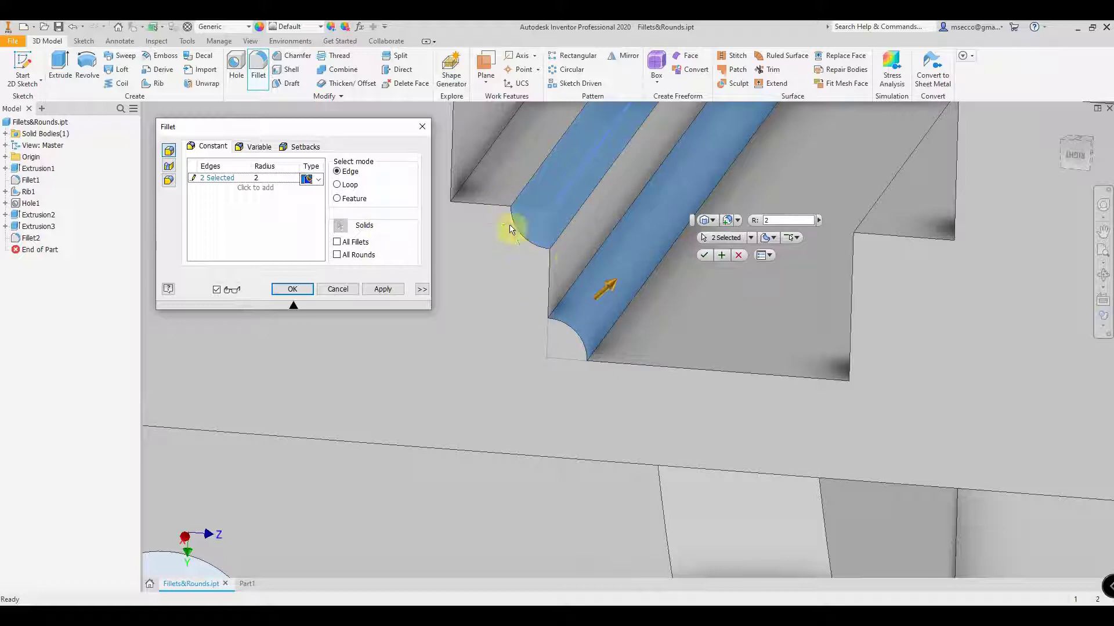
Step: Alternate the type of the two slot-edge fillets between Tangent and Inverted to compare their profiles, ending on Inverted
shift+middle_drag(521, 212, 573, 283)
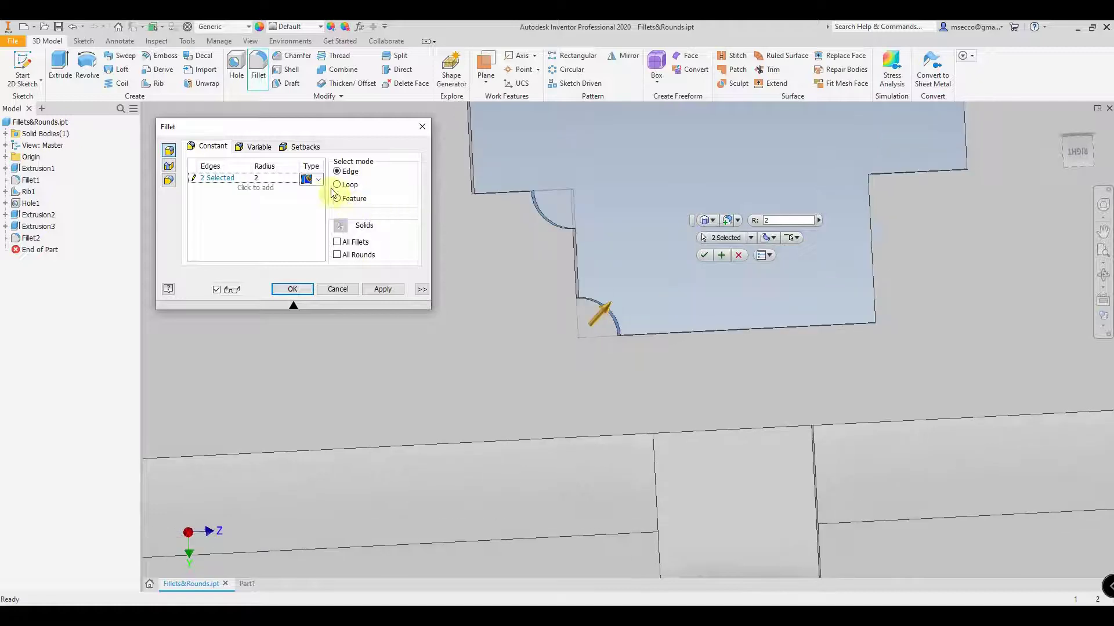
click(316, 191)
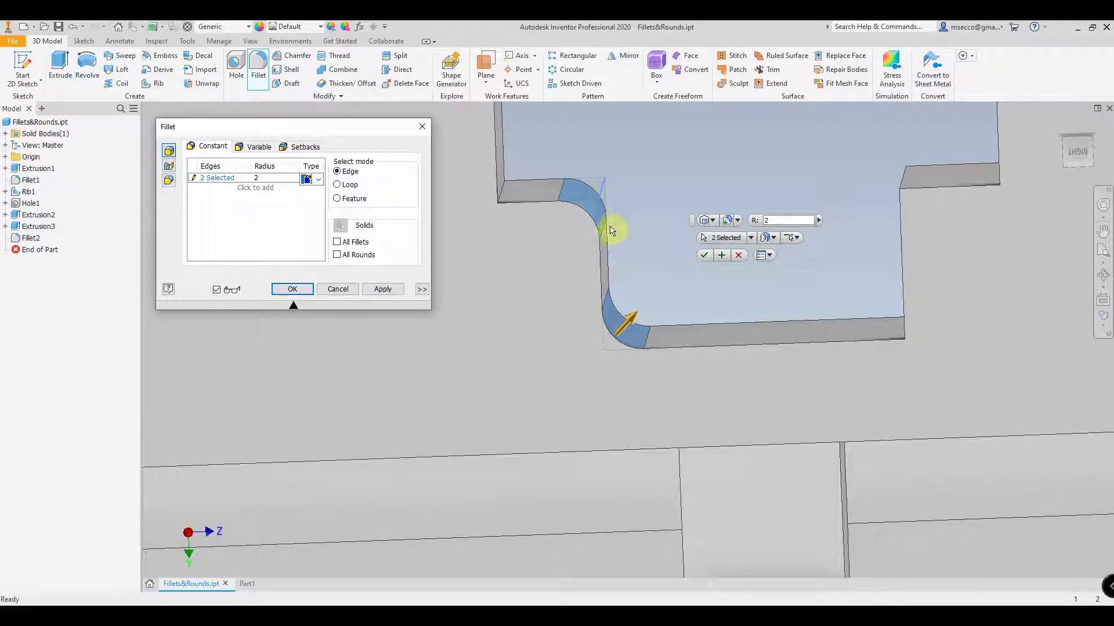
click(321, 180)
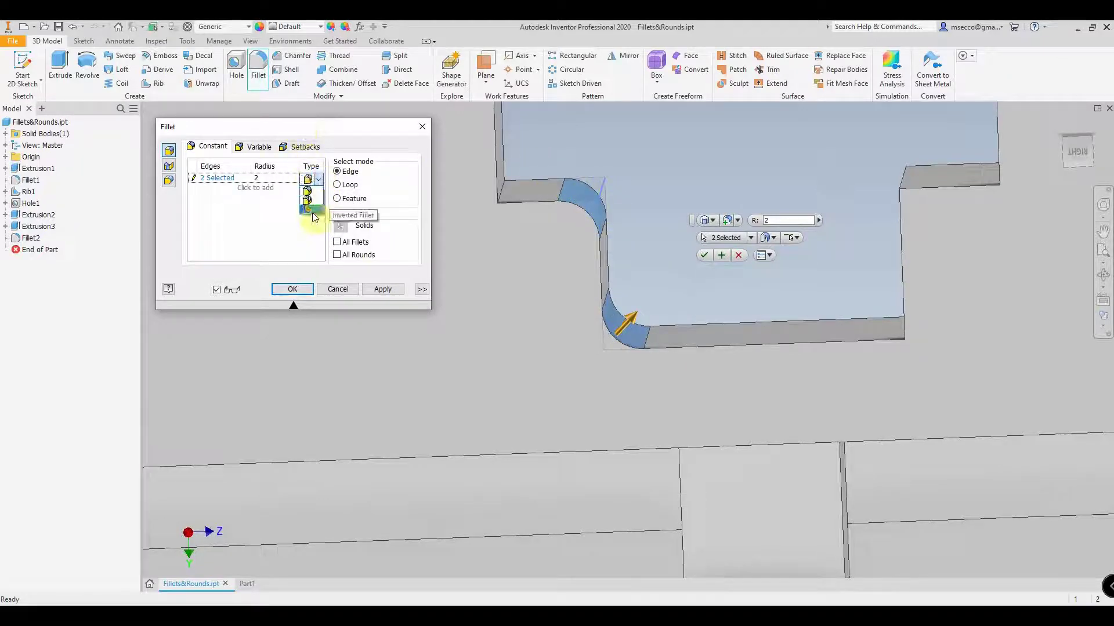
click(312, 213)
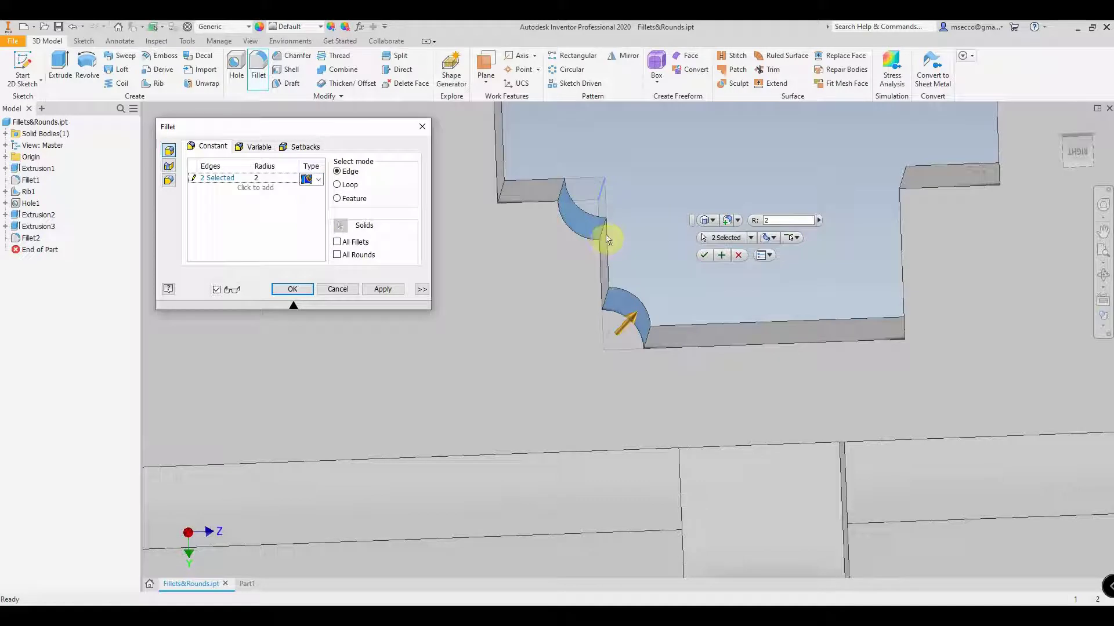
click(318, 180)
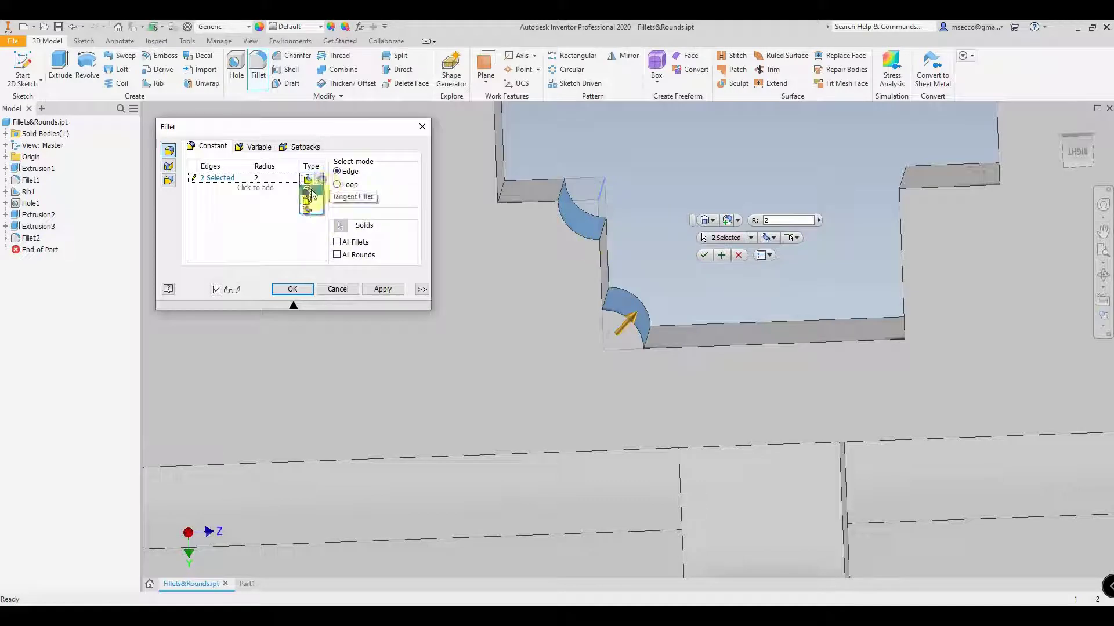
click(307, 190)
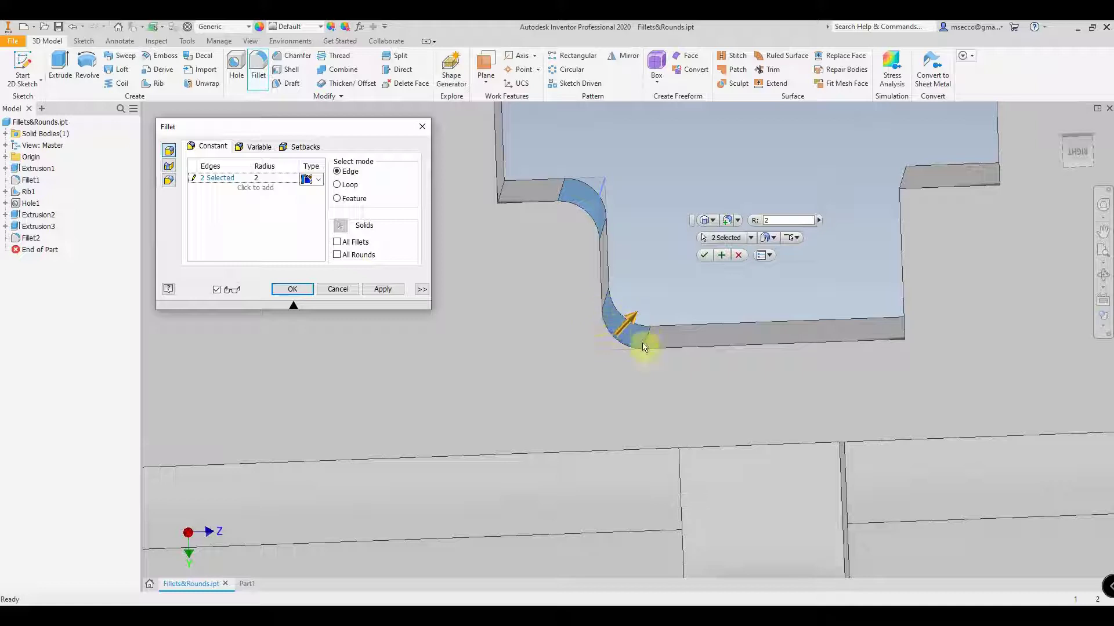
click(319, 180)
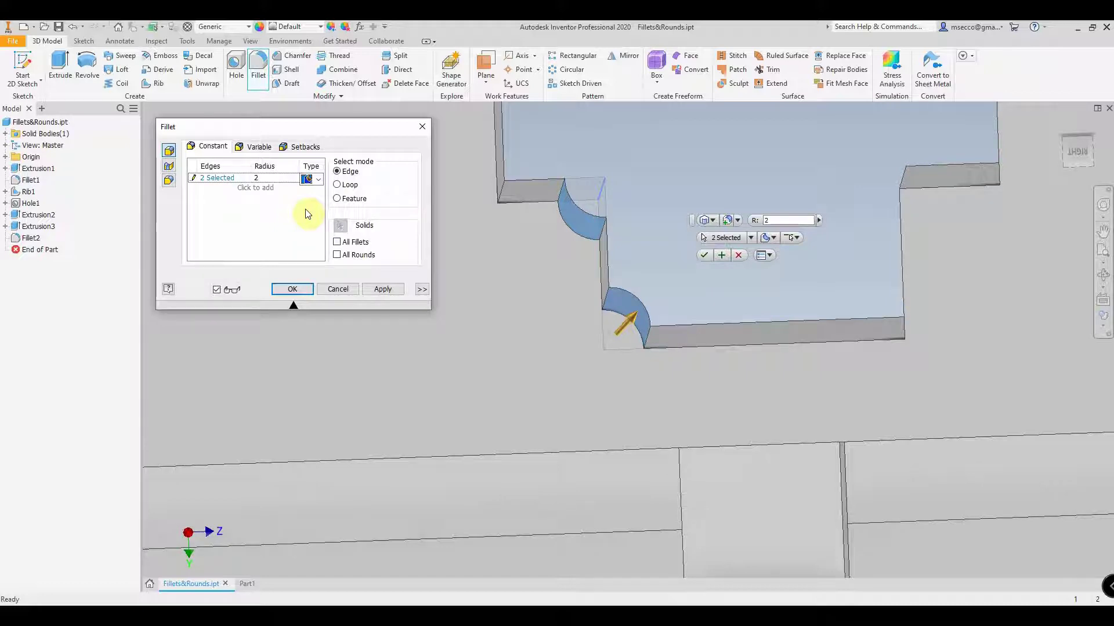
Step: Inspect the previewed inverted fillets from another angle and cancel the fillet
shift+middle_drag(537, 253, 435, 313)
shift+middle_drag(641, 273, 471, 315)
click(336, 290)
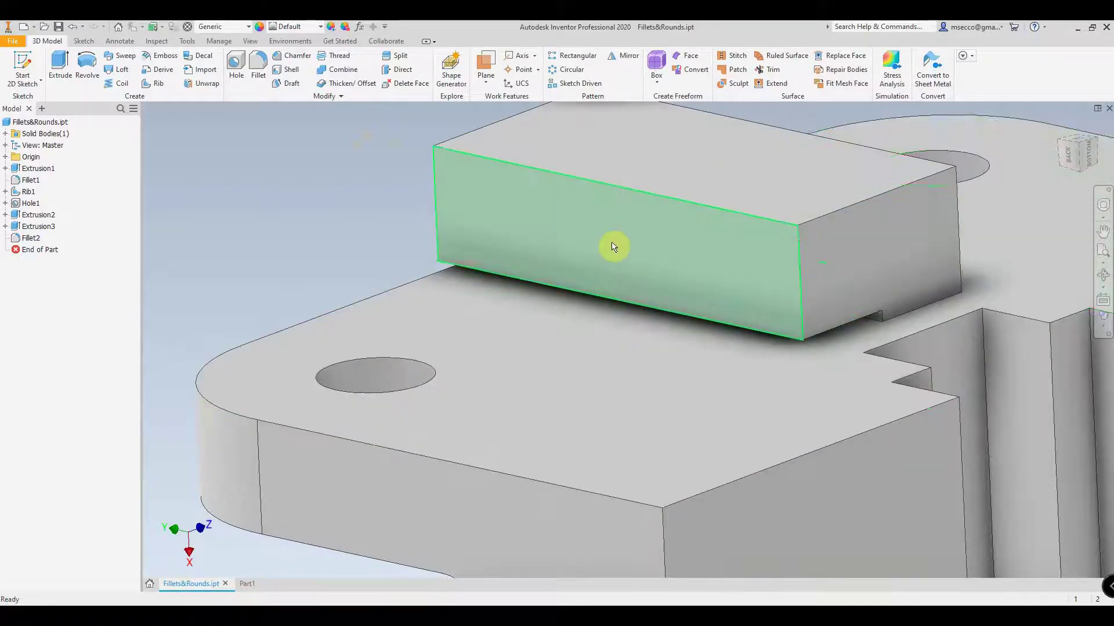
Step: Start a face fillet between the projecting block's long side face and the plate face behind it
scroll(615, 246, down, 3)
shift+middle_drag(614, 246, 636, 285)
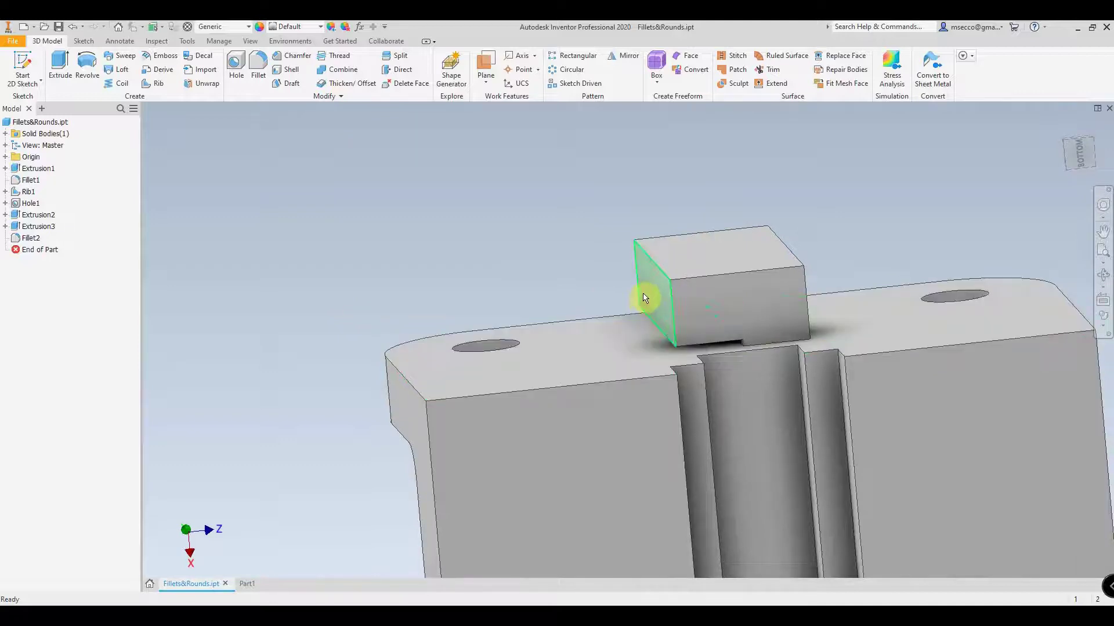
scroll(644, 295, up, 5)
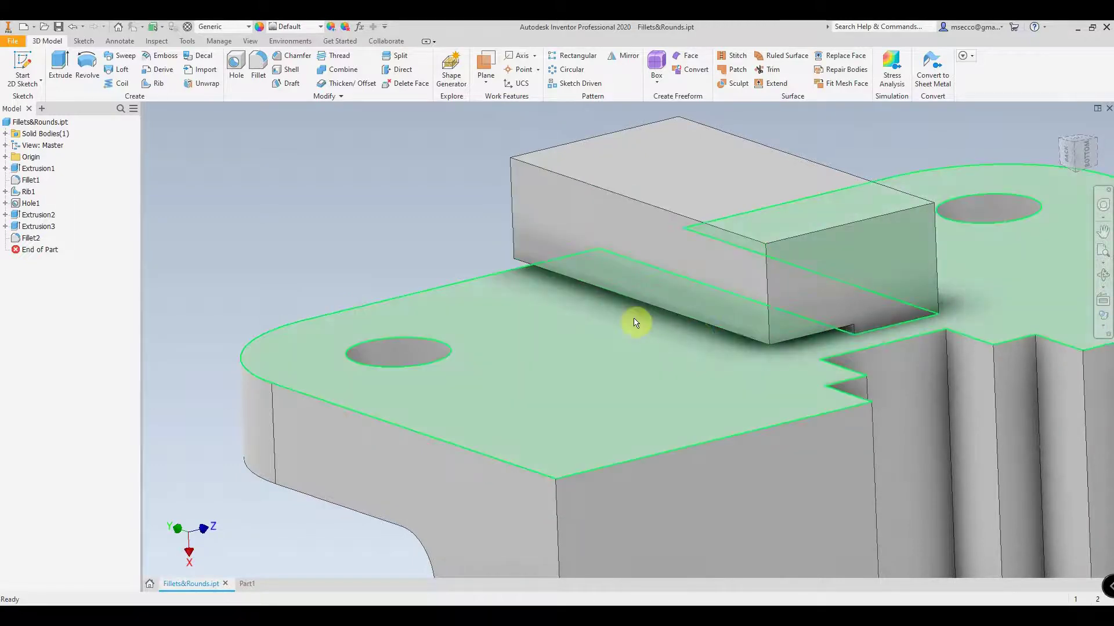
click(650, 337)
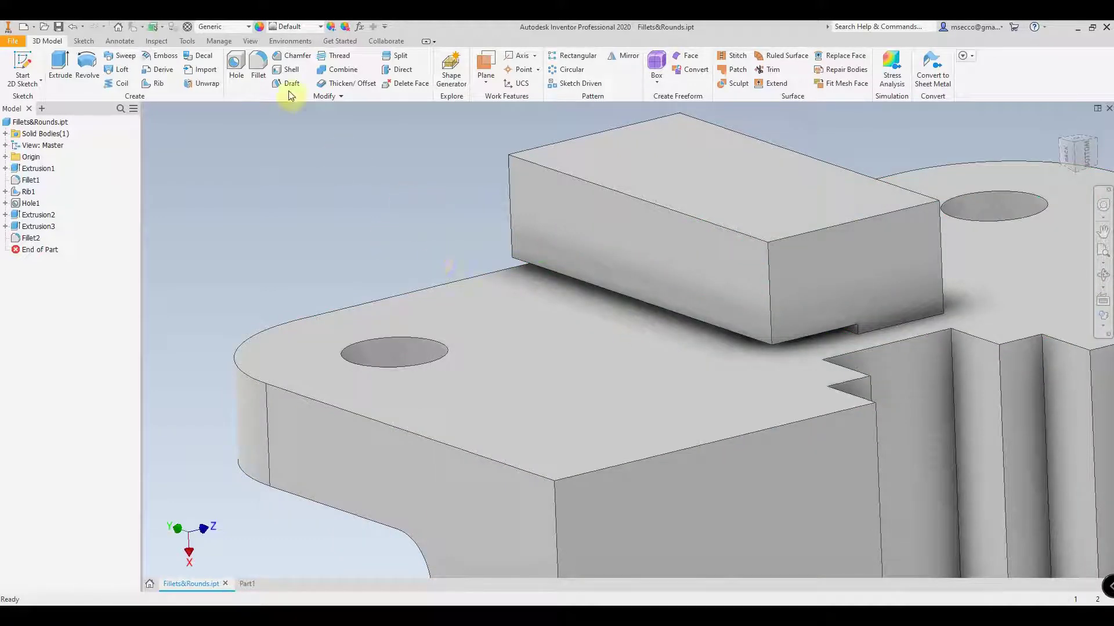
click(259, 65)
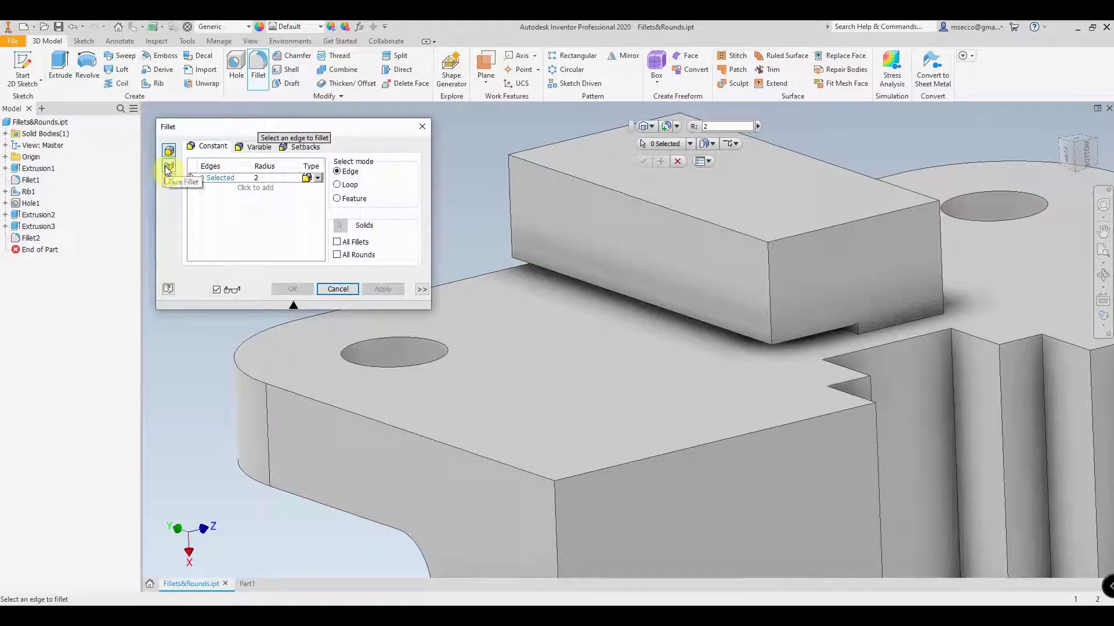
click(168, 169)
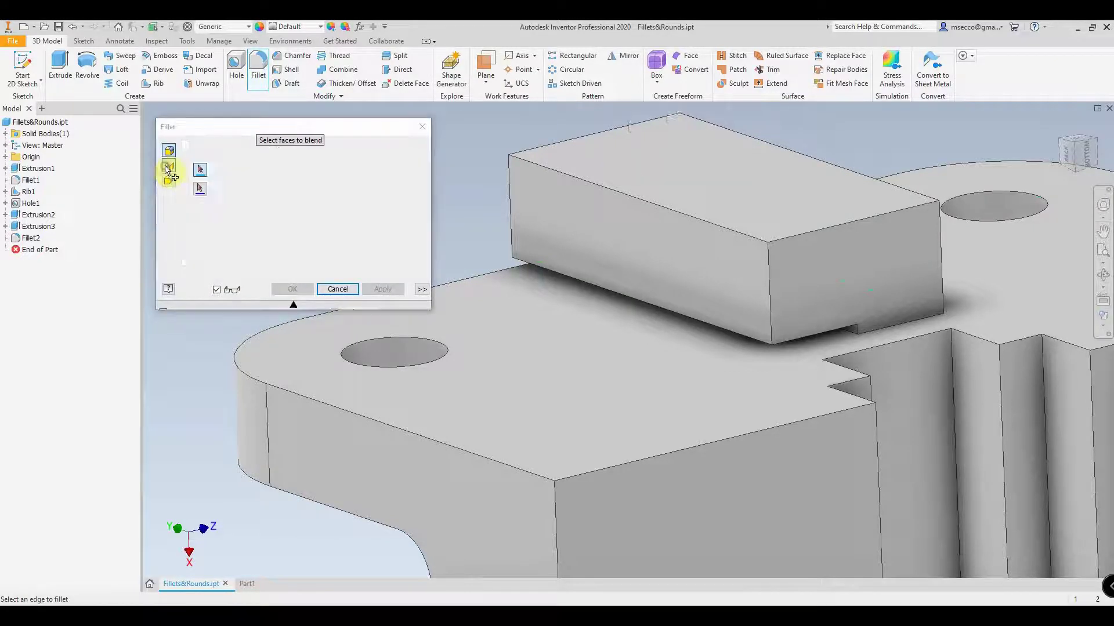
click(611, 251)
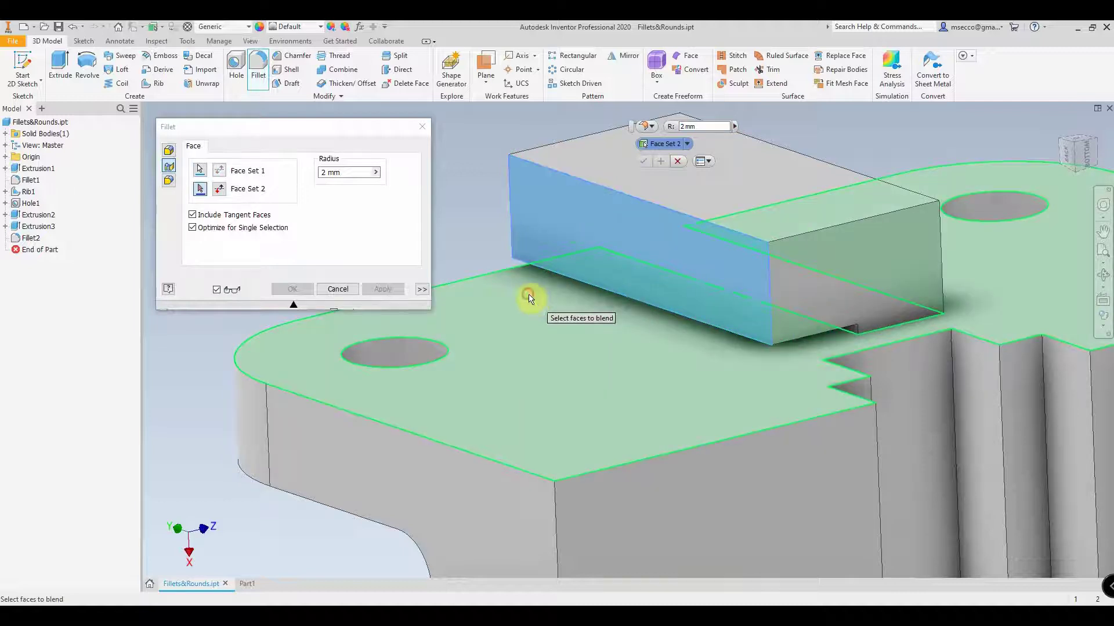
click(529, 298)
Step: Set the face fillet's radius to 6 mm to preview the blend, and cancel the fillet
click(349, 172)
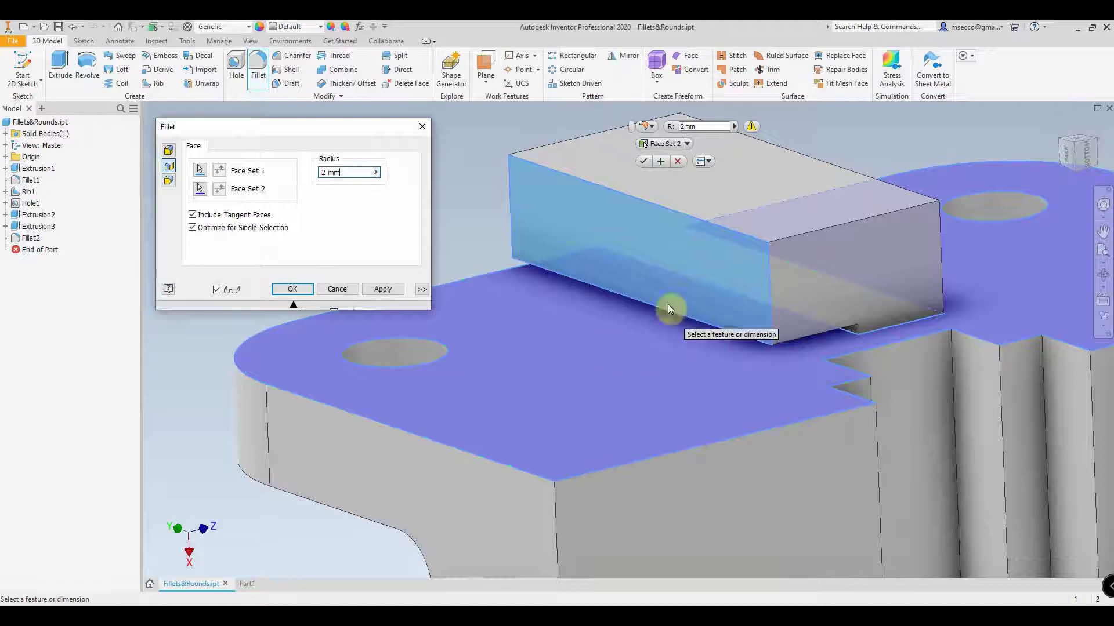
drag(361, 171, 299, 174)
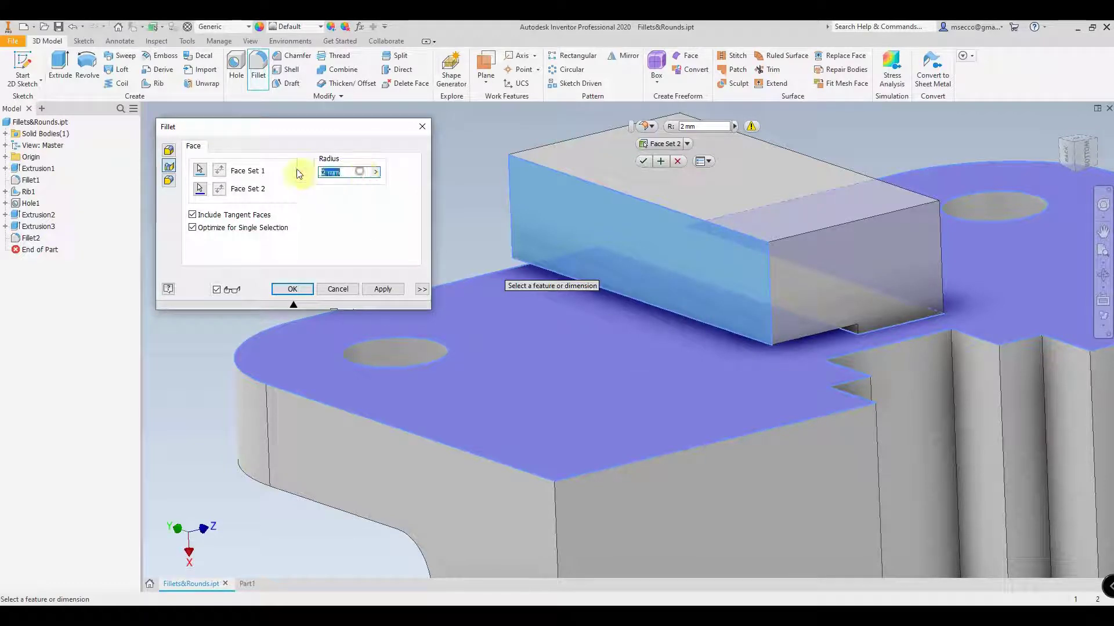
text(6)
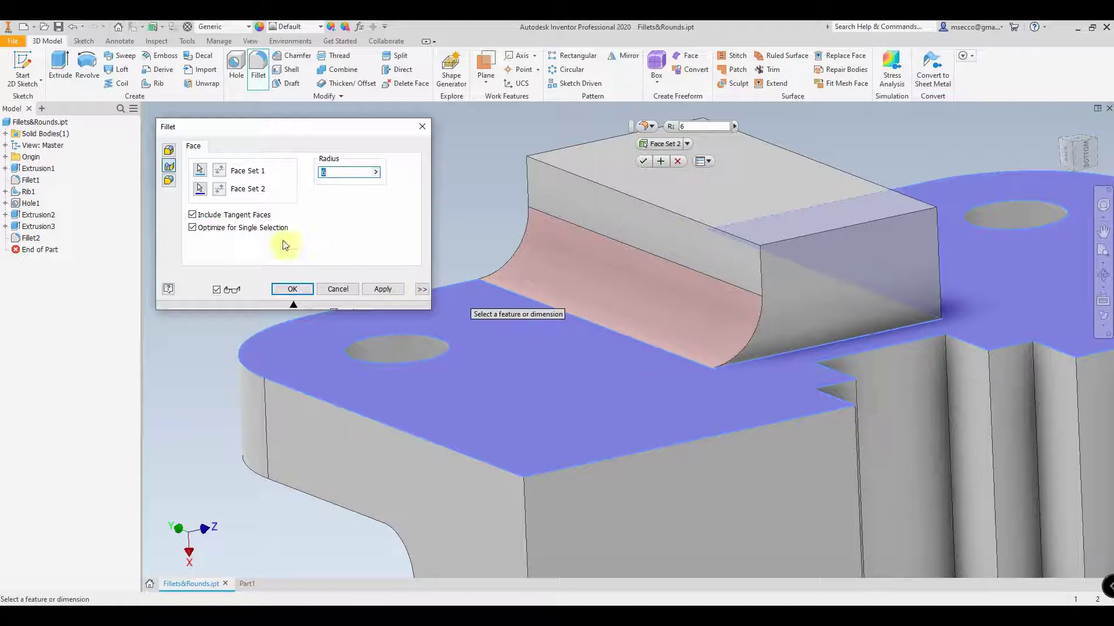
click(337, 289)
Step: Preview another face fillet between the block's long side face and the plate face with a 10 mm radius, and cancel it
shift+middle_drag(840, 348, 790, 346)
shift+middle_drag(923, 325, 931, 330)
click(259, 66)
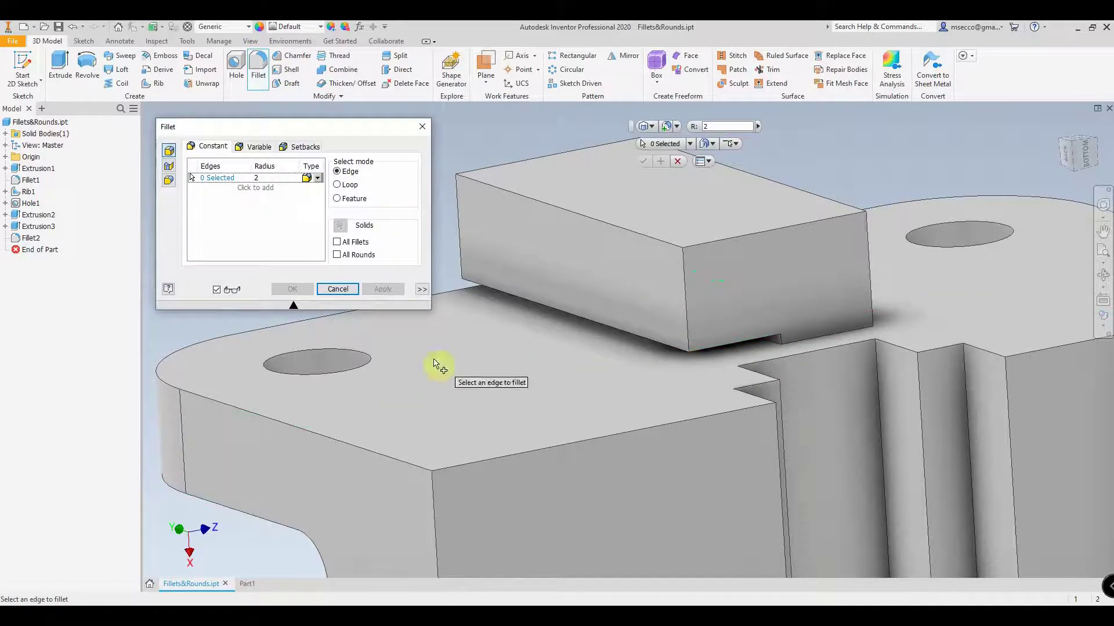
shift+middle_drag(802, 340, 813, 355)
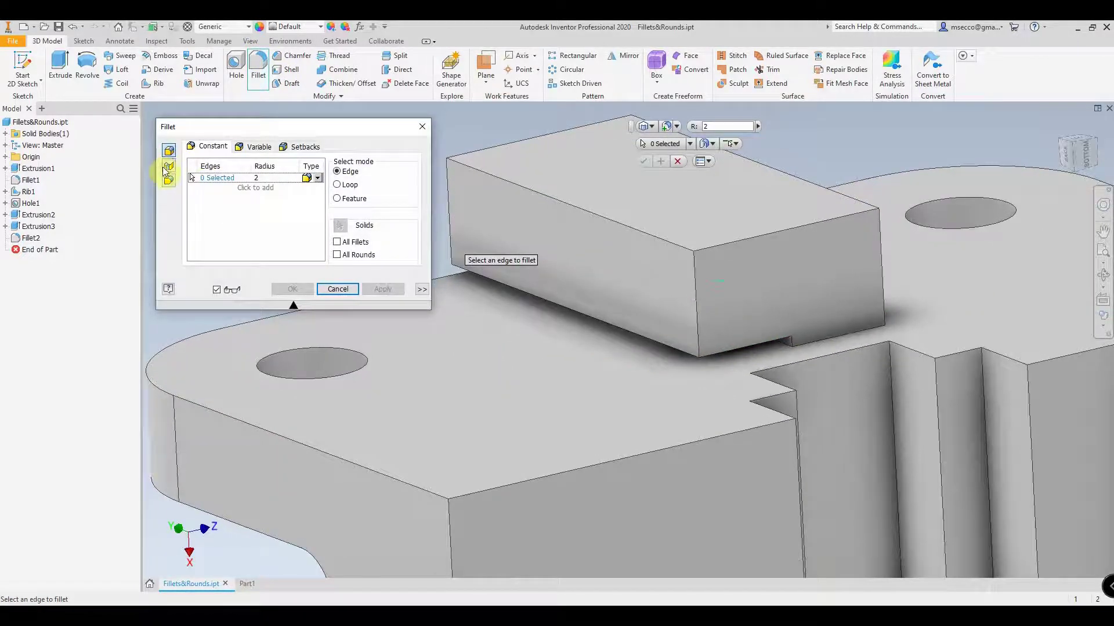
click(168, 166)
click(610, 301)
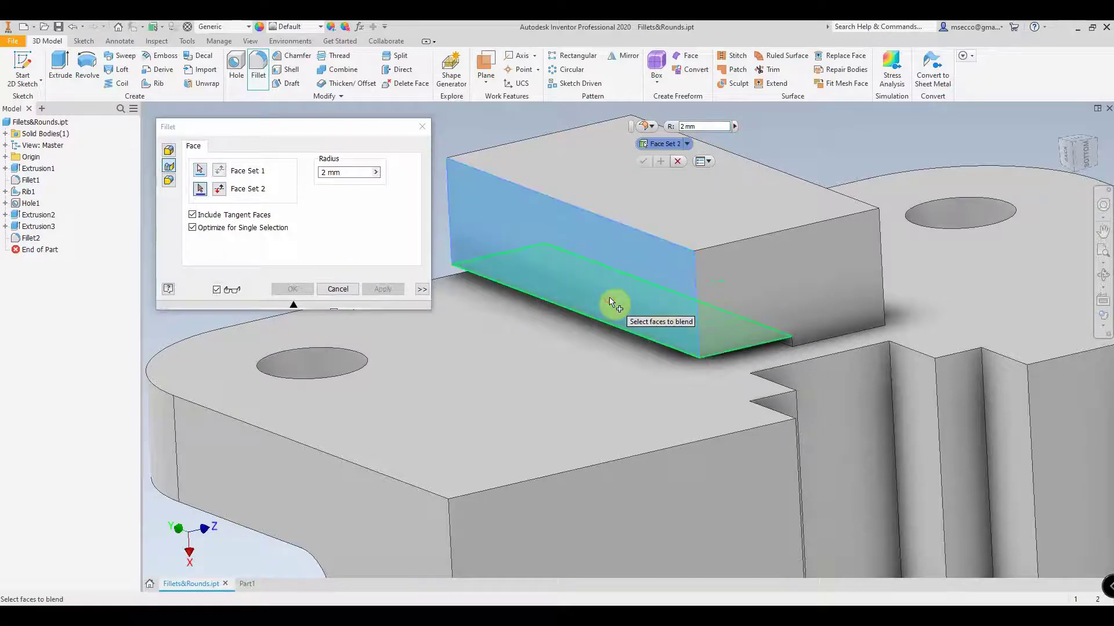
click(537, 351)
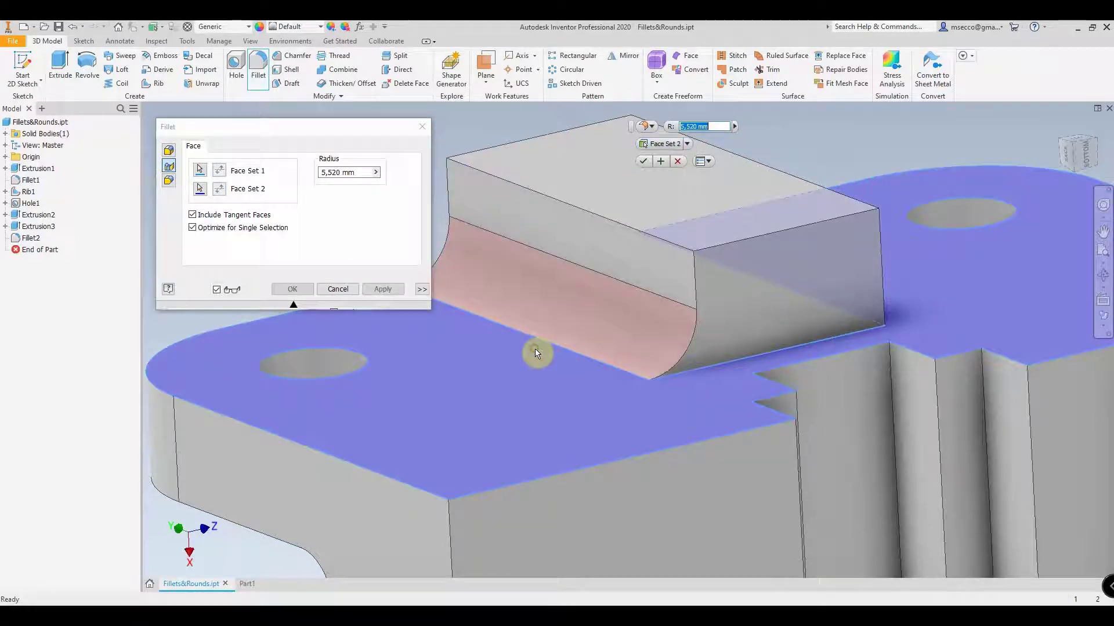
click(364, 174)
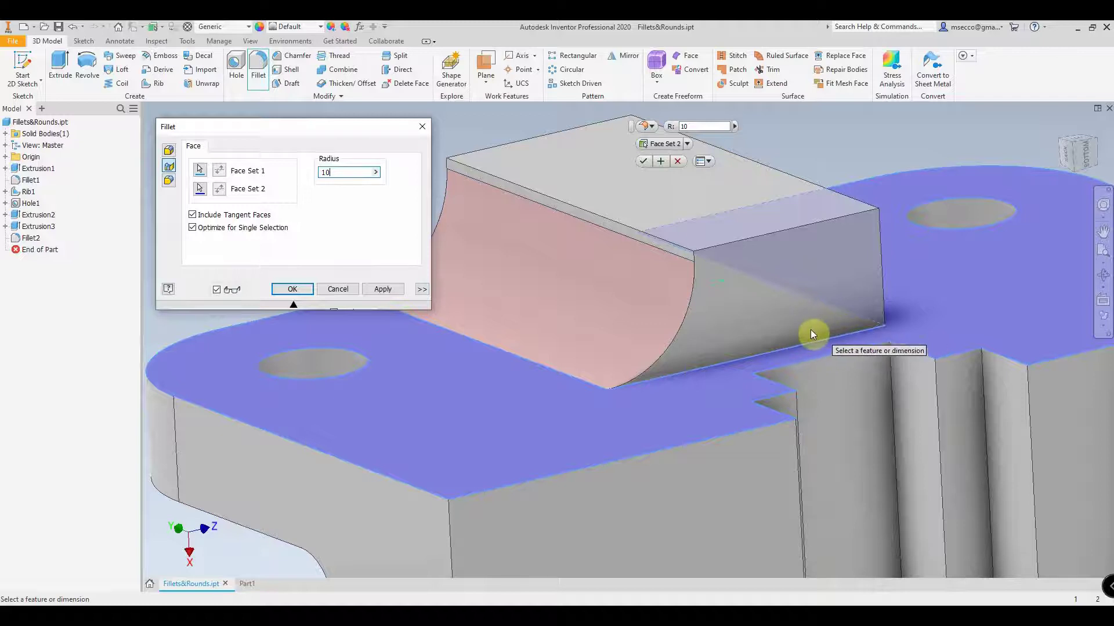
click(336, 290)
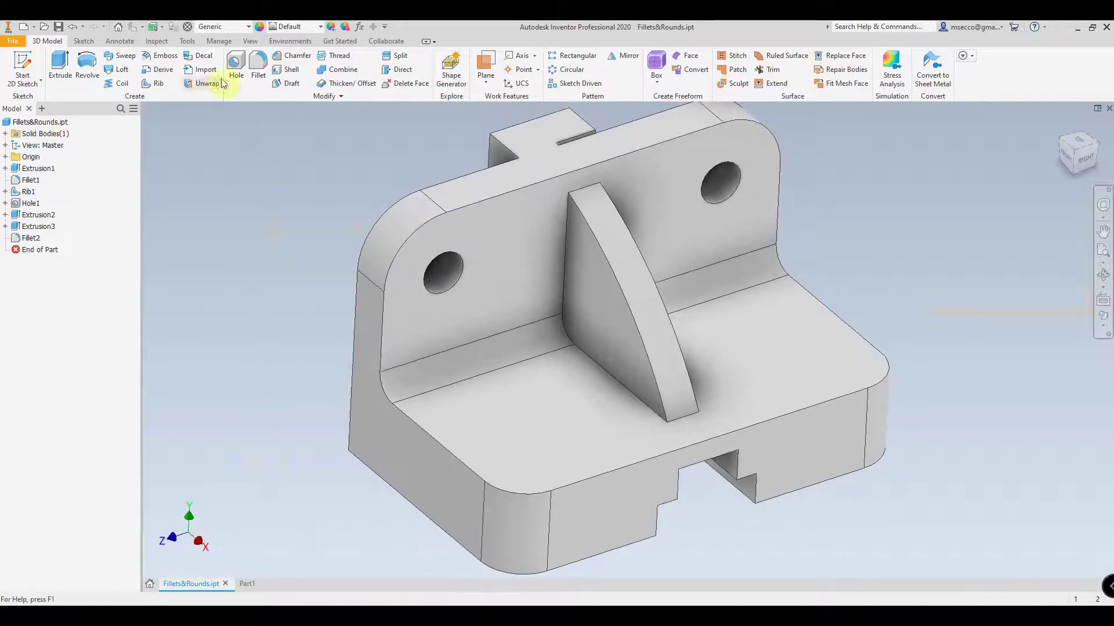
Step: Start a 2 mm constant fillet with All Fillets enabled, toggling the option to compare the part with and without it
click(259, 69)
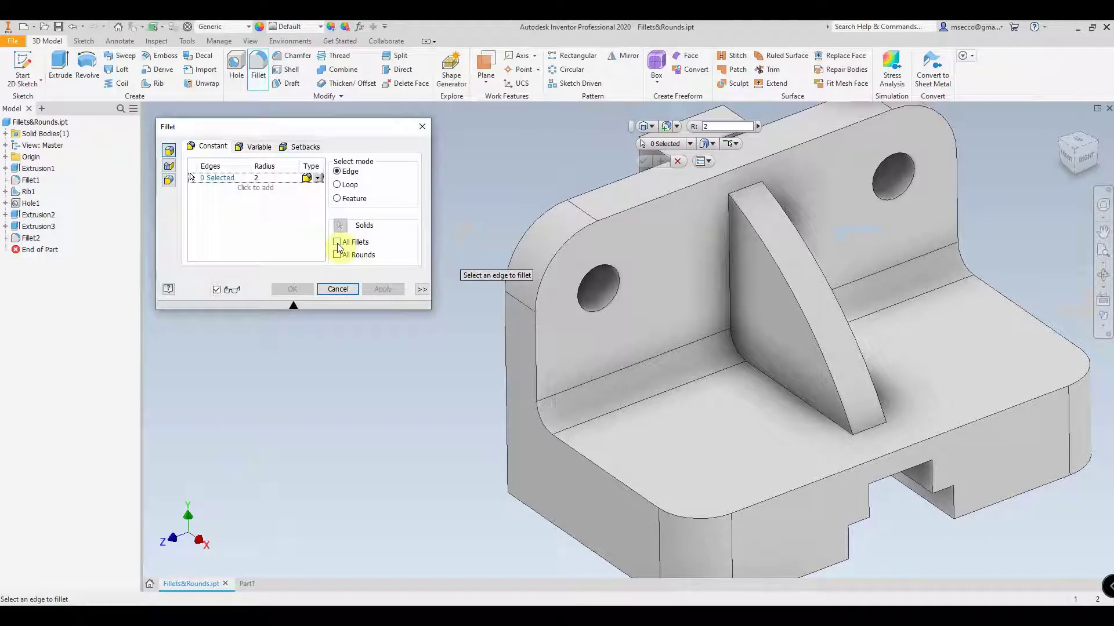
click(338, 243)
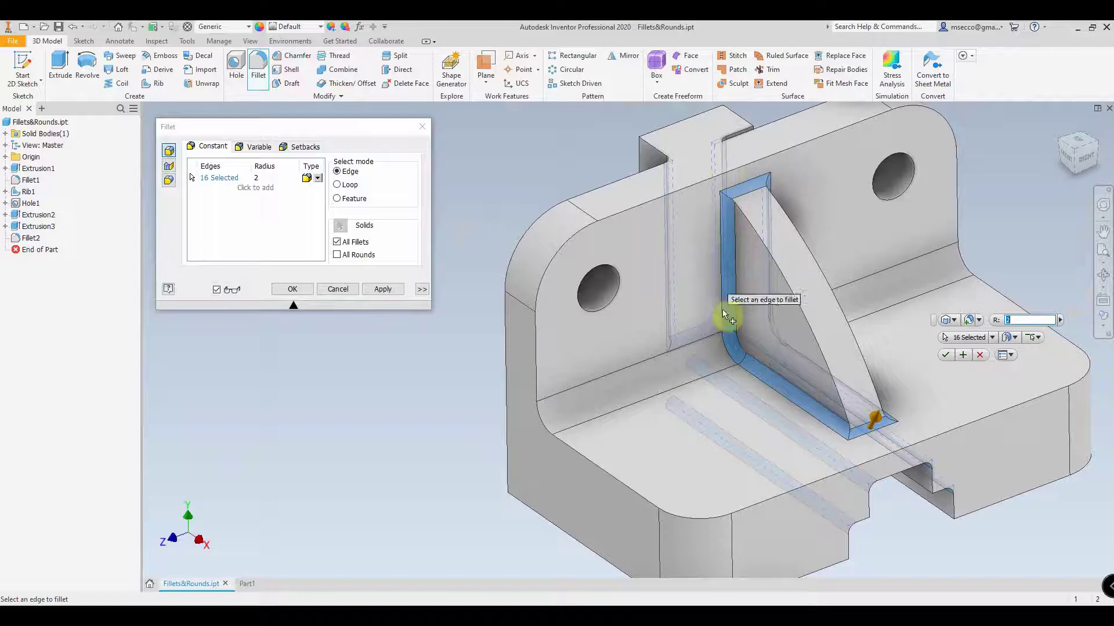
shift+middle_drag(817, 391, 757, 409)
shift+middle_drag(749, 261, 443, 229)
click(337, 242)
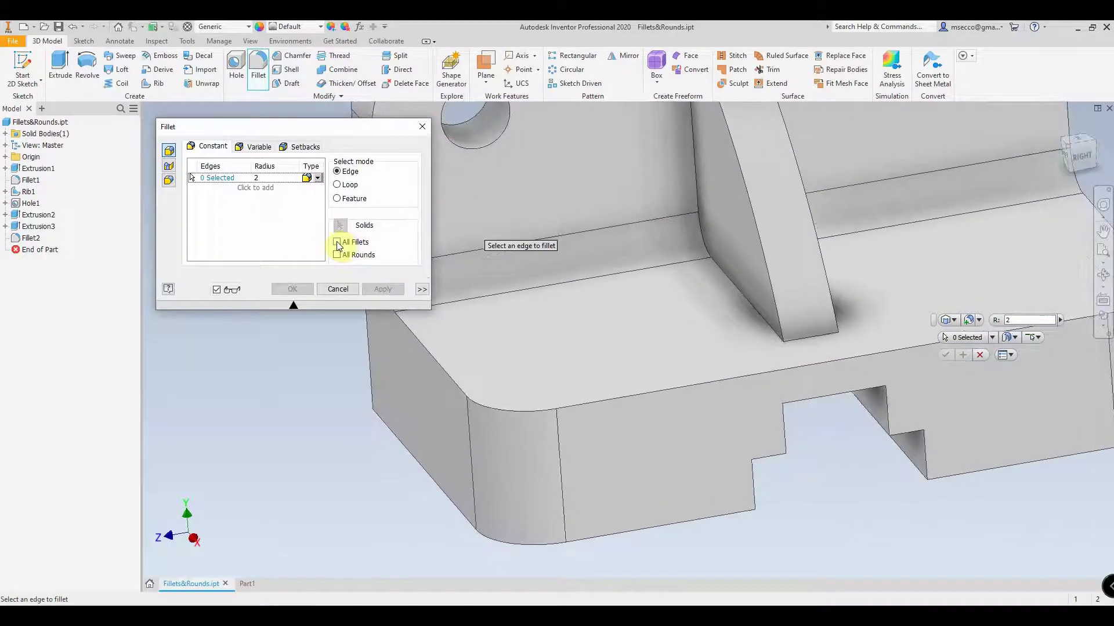
click(337, 242)
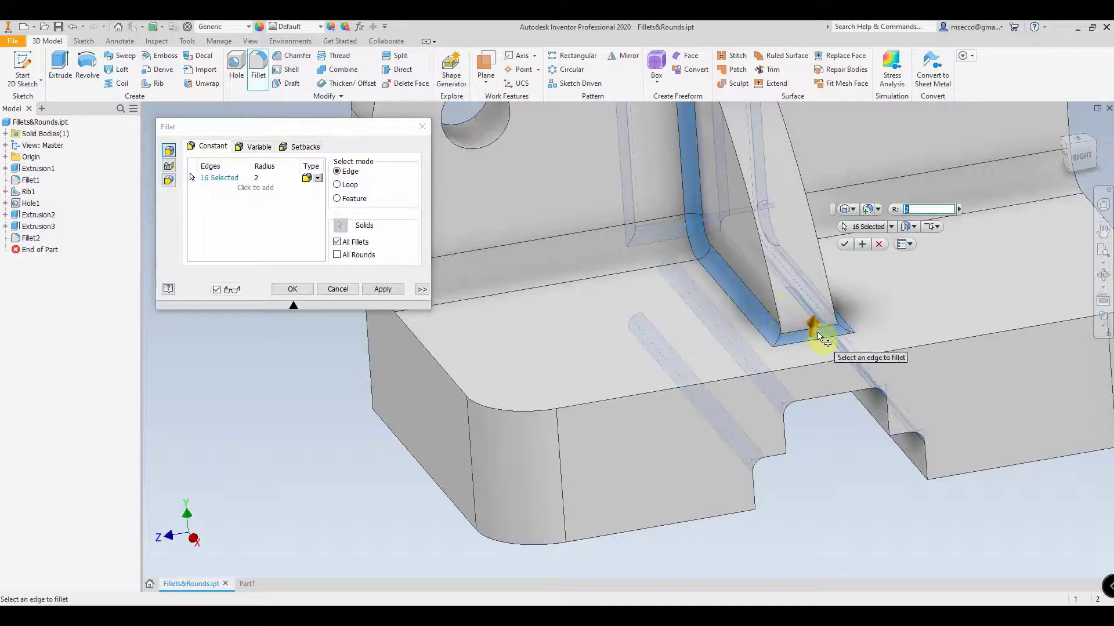
Step: Examine the All Fillets preview in the underside slot and around the rib, and clear the All Fillets option
shift+middle_drag(832, 348, 721, 228)
shift+middle_drag(689, 315, 577, 348)
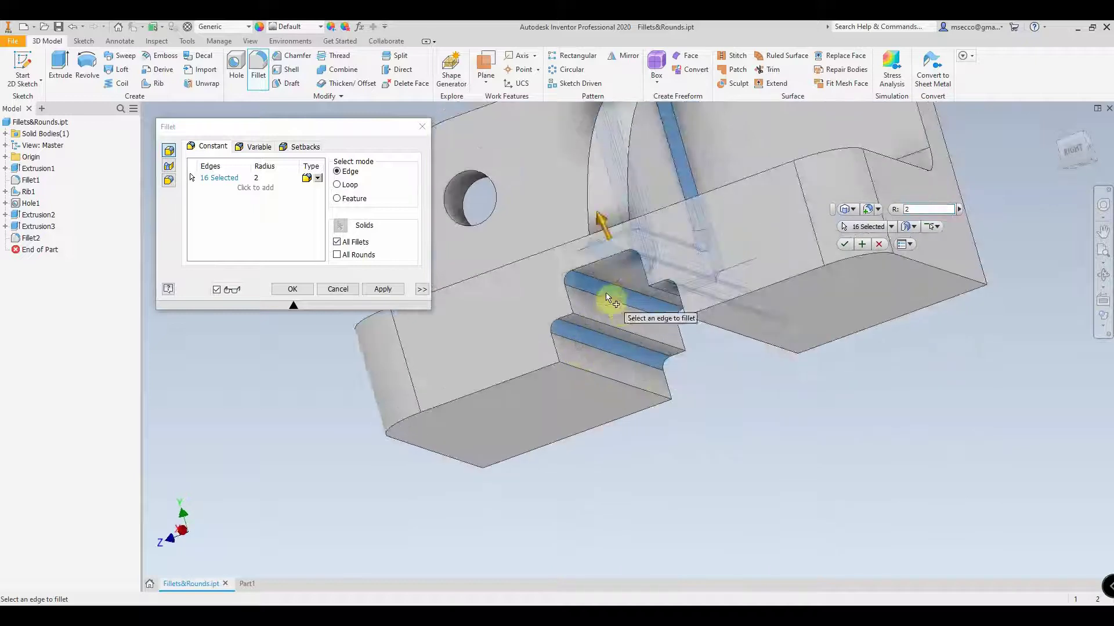
shift+middle_drag(673, 296, 397, 259)
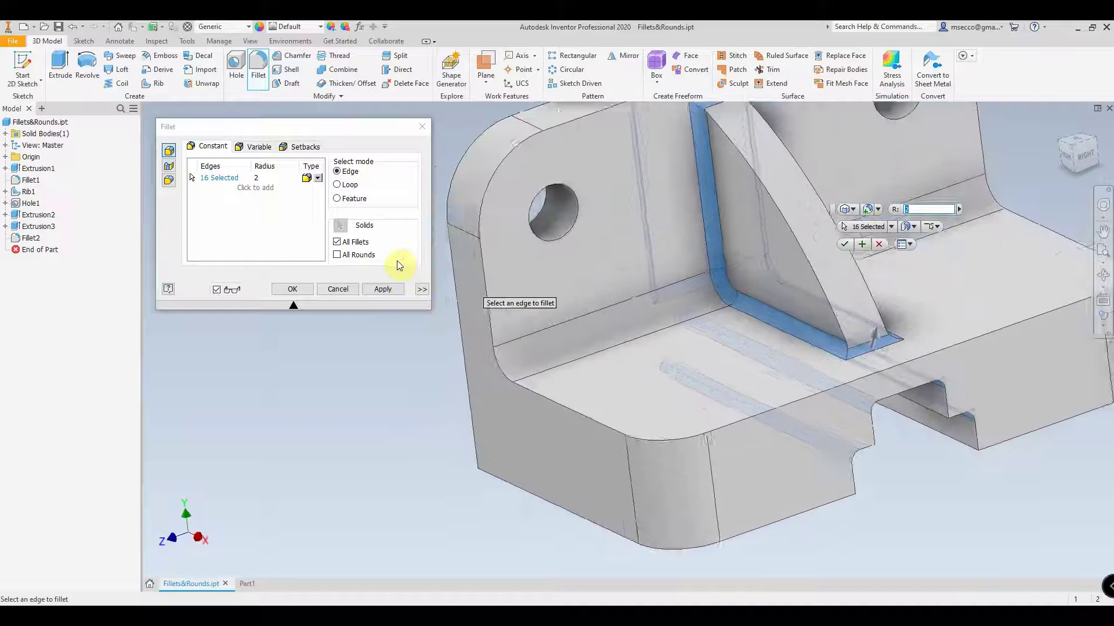
click(337, 242)
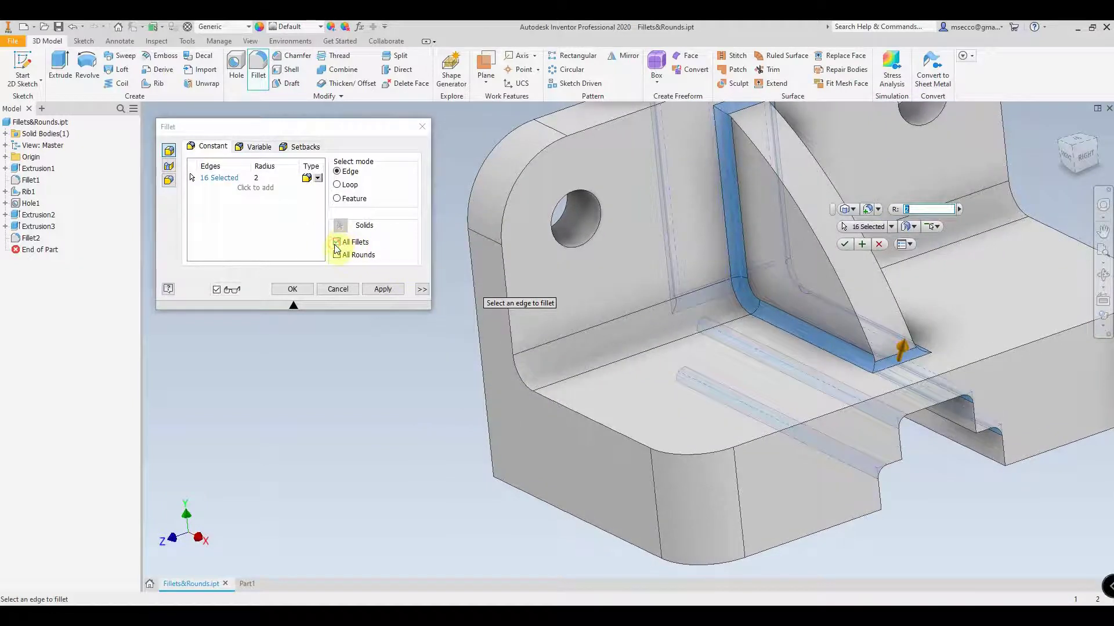
click(354, 243)
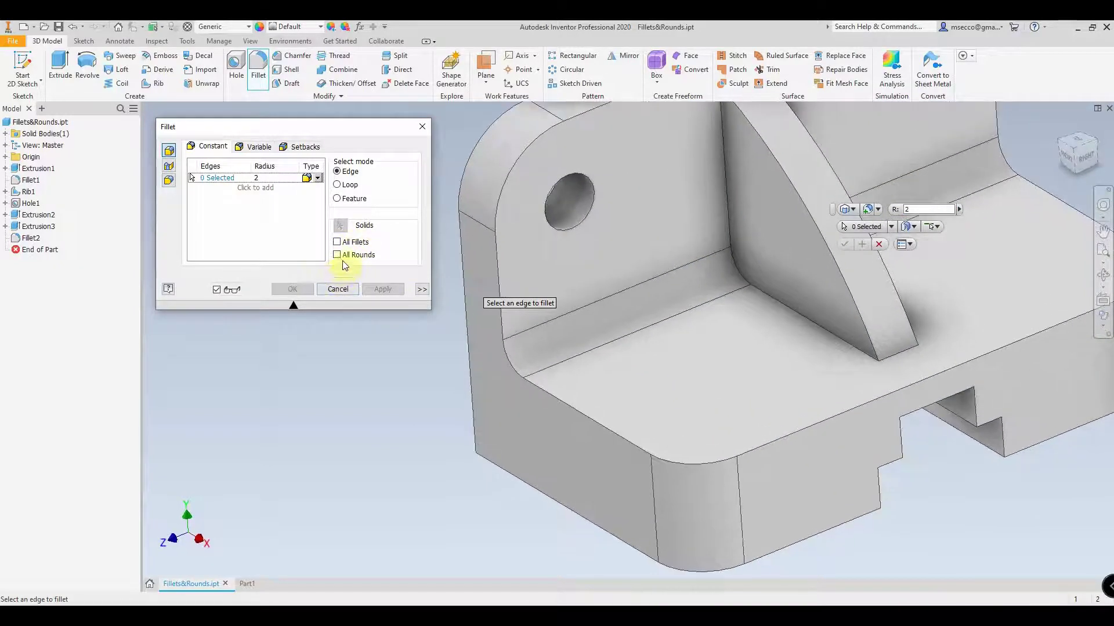
Step: Enable All Rounds for the 2 mm fillet and inspect the previewed outer edges around the part from several angles
click(337, 255)
shift+middle_drag(570, 194, 612, 142)
scroll(778, 373, down, 2)
shift+middle_drag(778, 373, 727, 313)
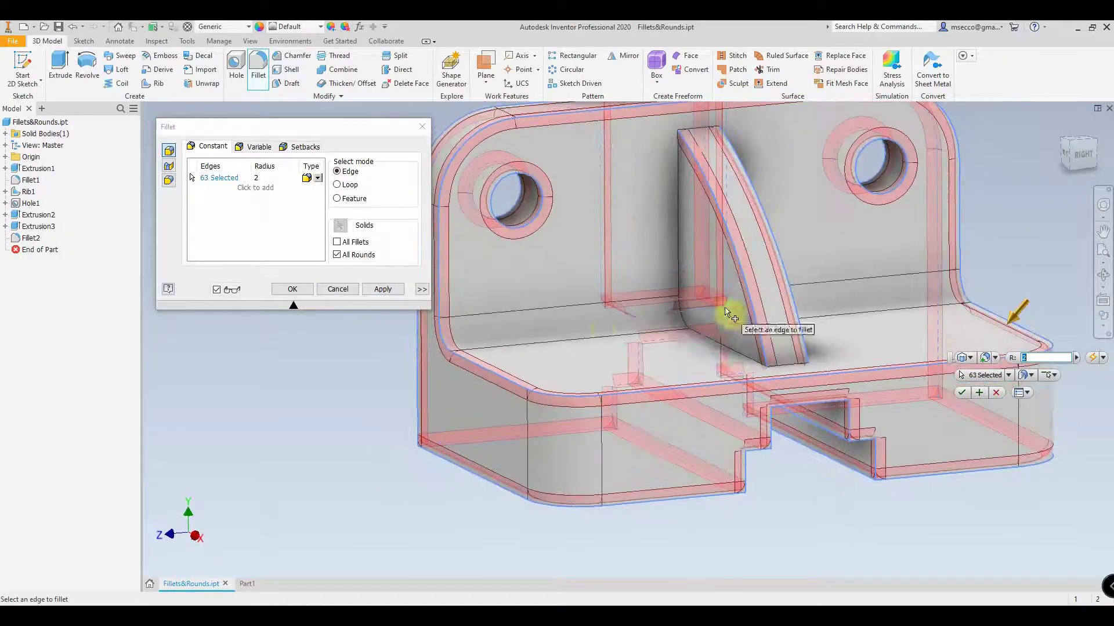
shift+middle_drag(646, 316, 497, 385)
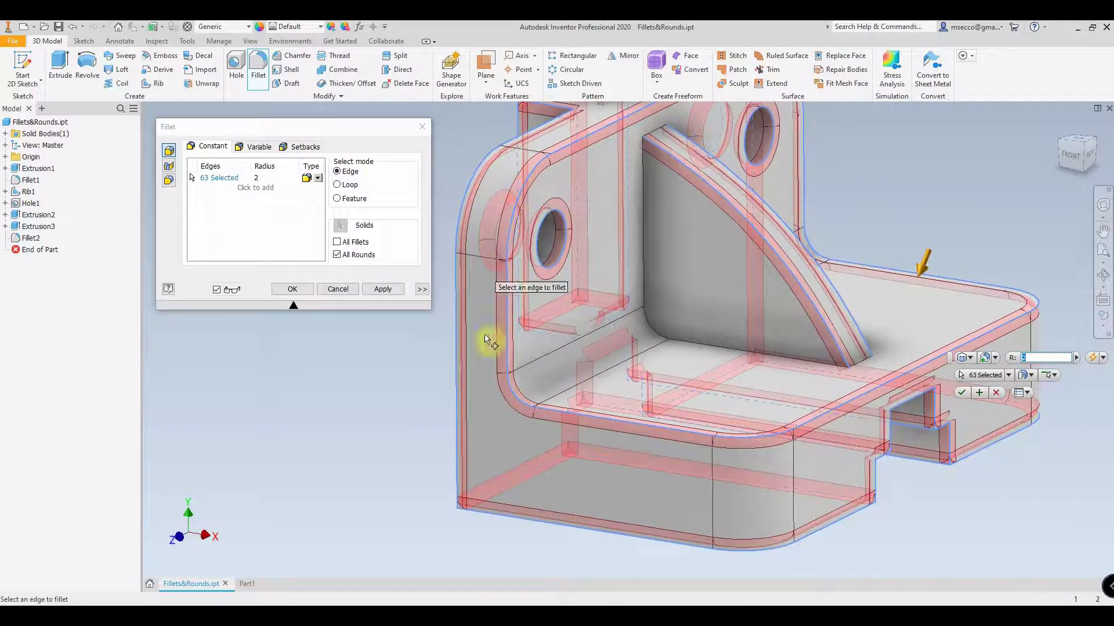
shift+middle_drag(954, 343, 650, 179)
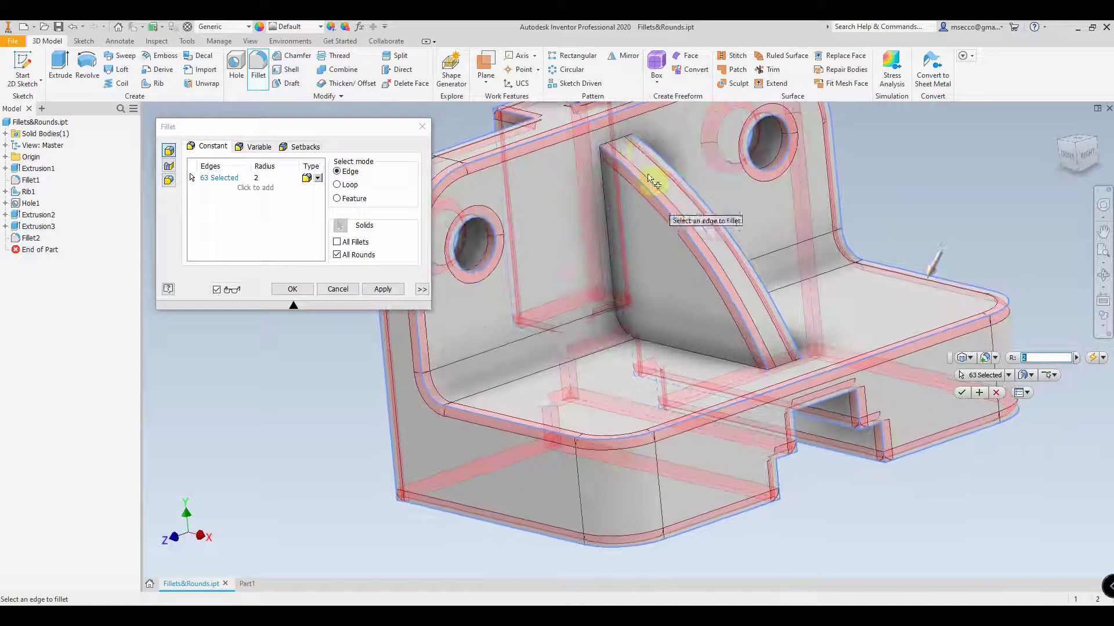
shift+middle_drag(708, 316, 791, 361)
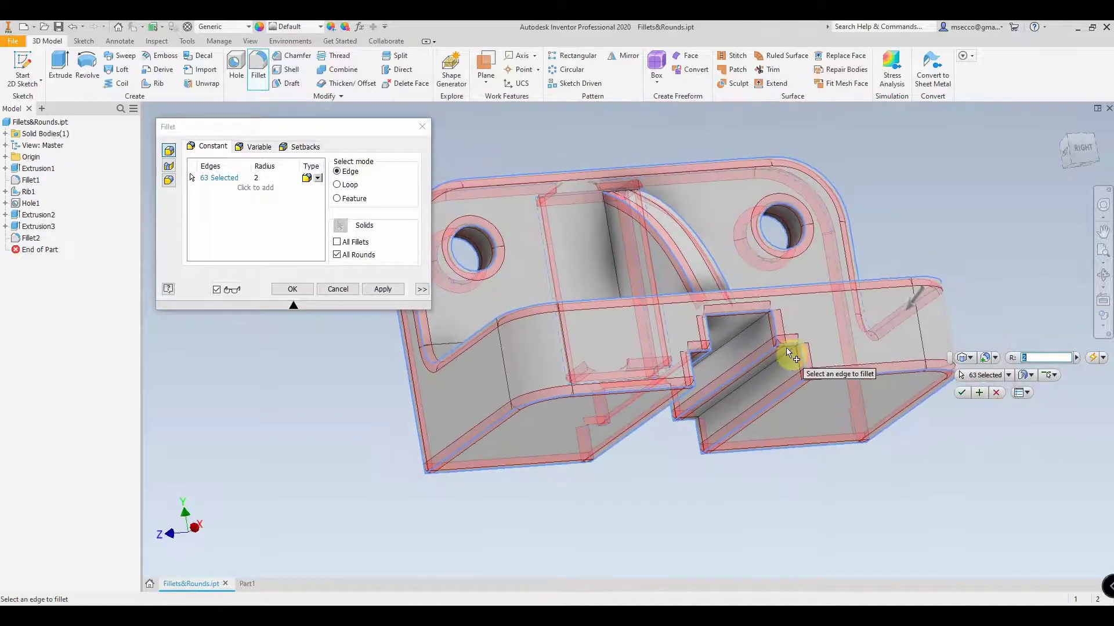
Step: Try to create the 2 mm fillets with All Fillets and All Rounds enabled together, and cancel accepting only the successful blends
shift+middle_drag(746, 326, 562, 323)
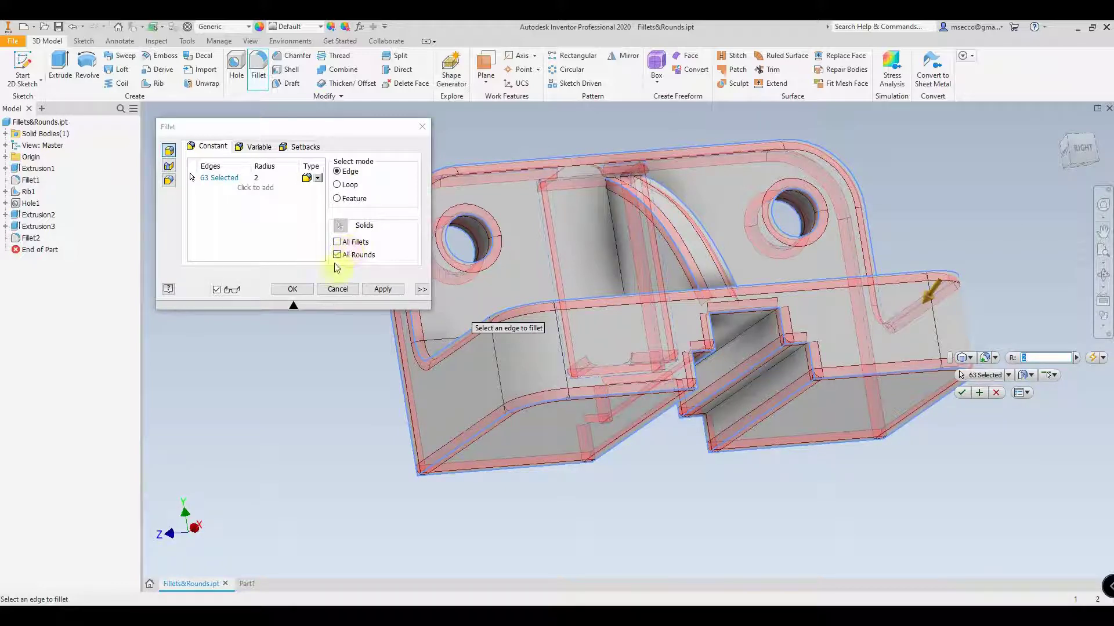
click(341, 243)
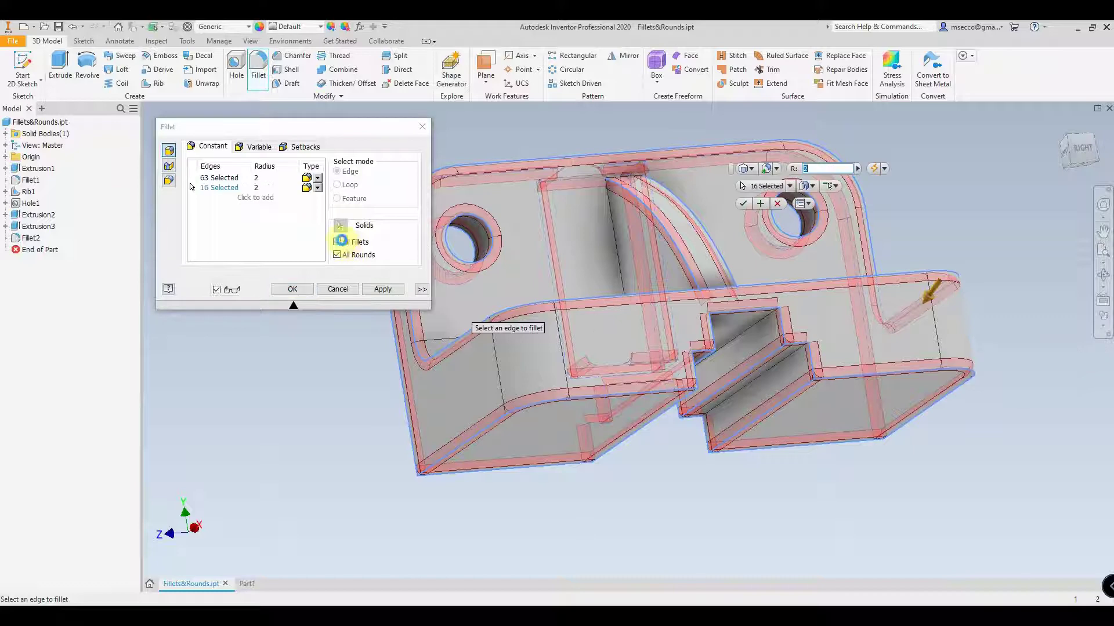
mouse_move(716, 273)
shift+middle_down()
mouse_move(635, 320)
mouse_move(690, 286)
shift+middle_up()
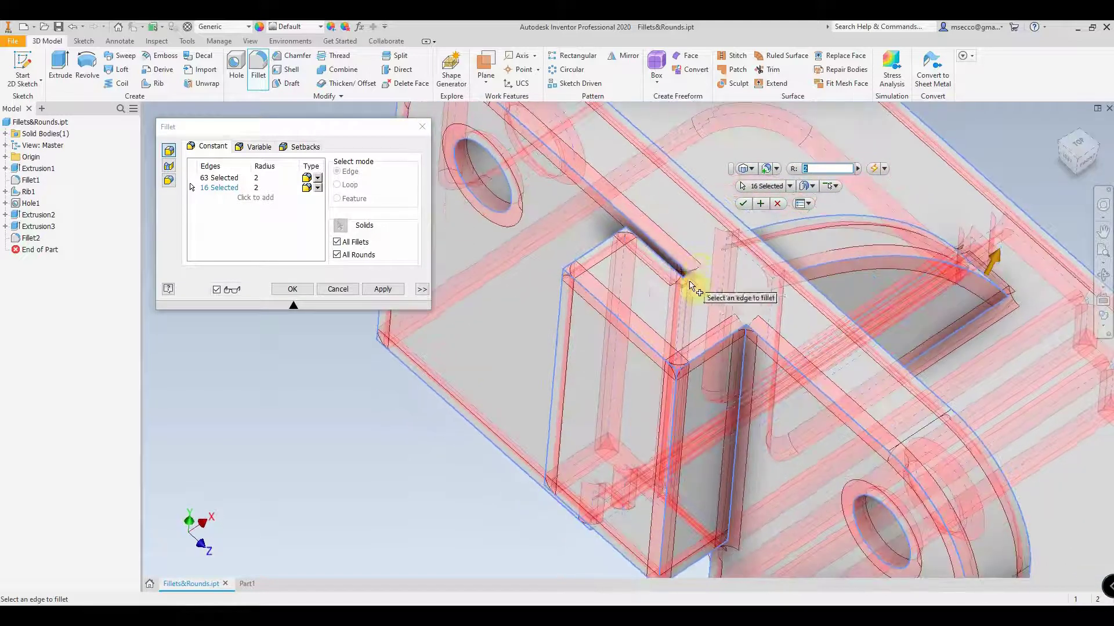
click(290, 290)
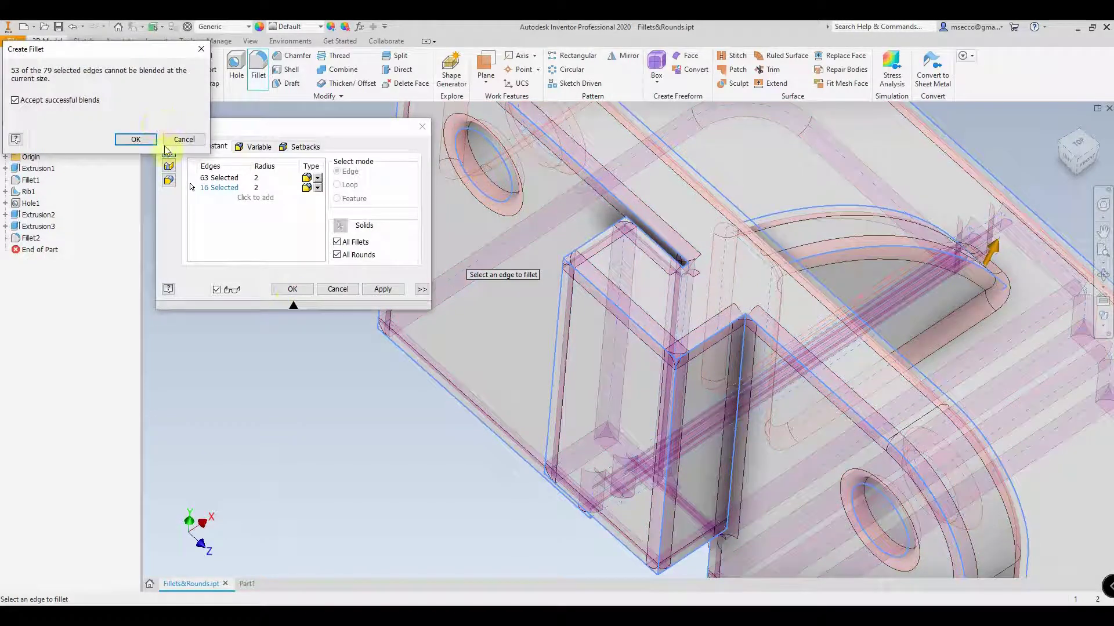
click(183, 140)
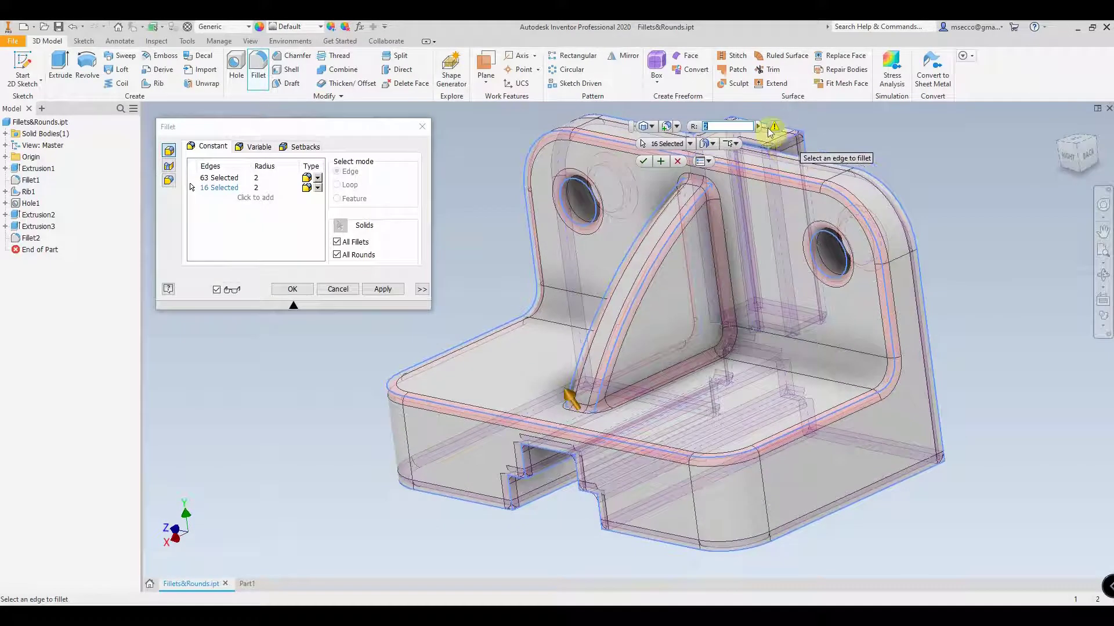
Step: Review the fillet error details and set the radius of both the rounds and the fillets edge sets to 1 mm
click(773, 127)
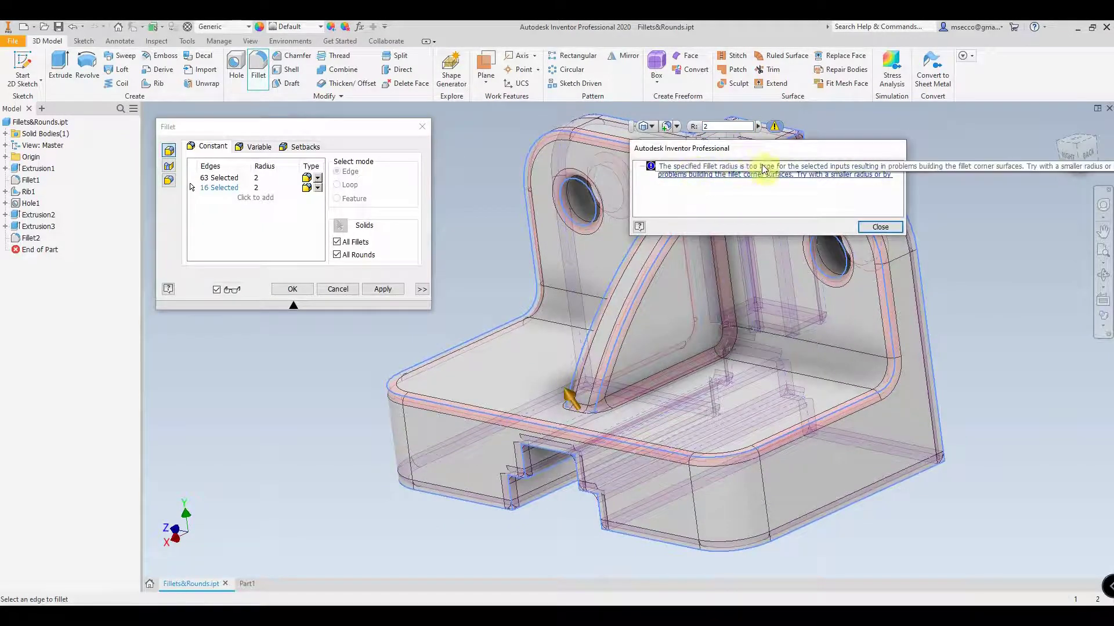
click(881, 227)
click(272, 178)
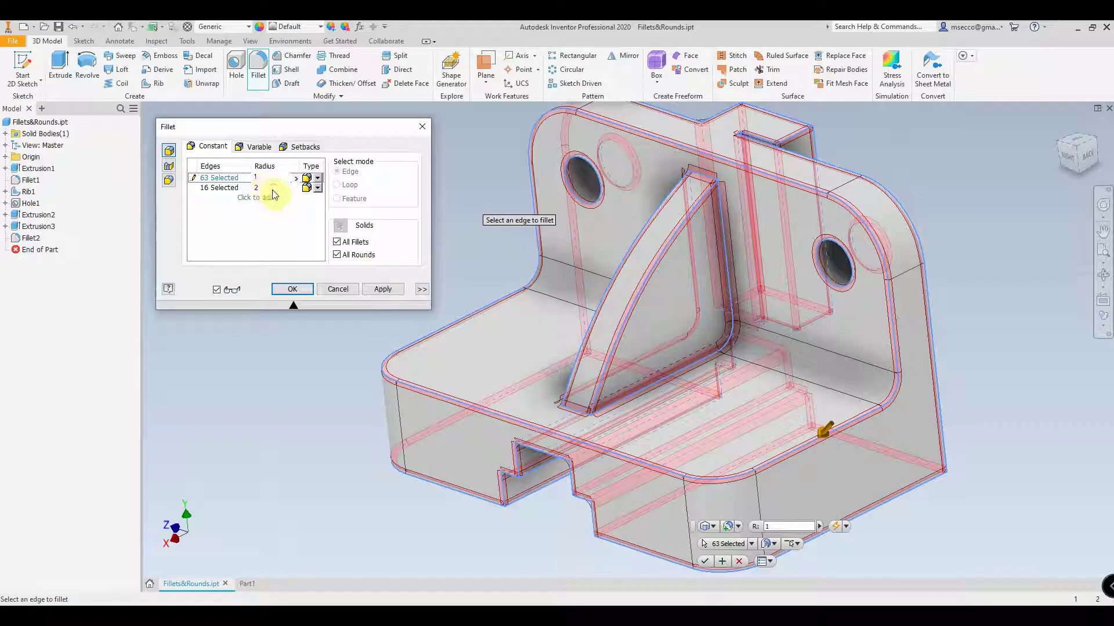
click(274, 188)
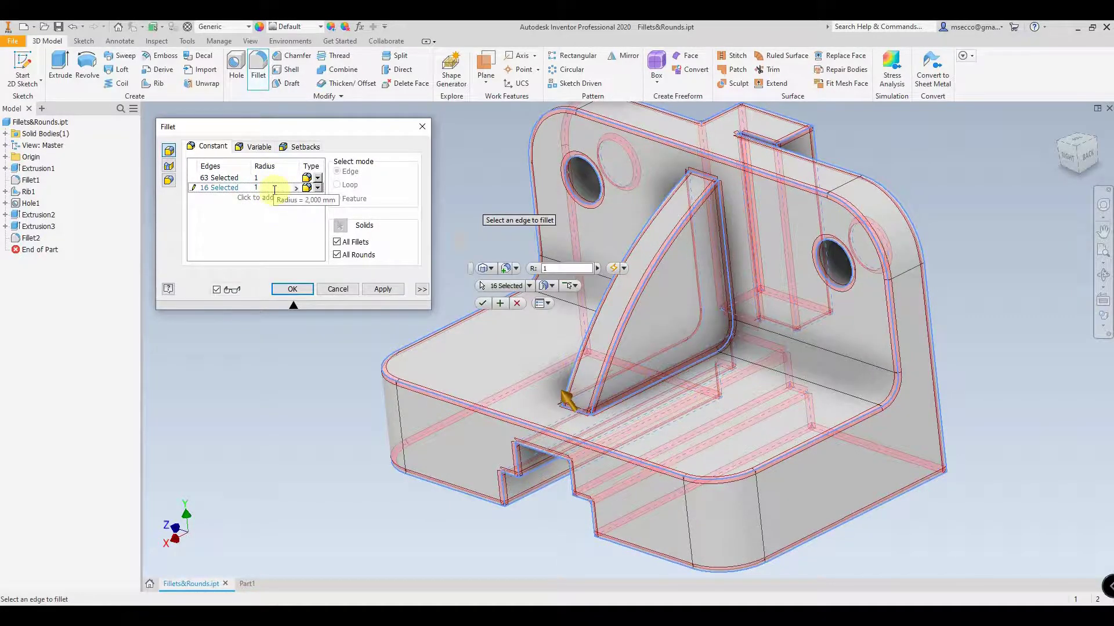
click(391, 256)
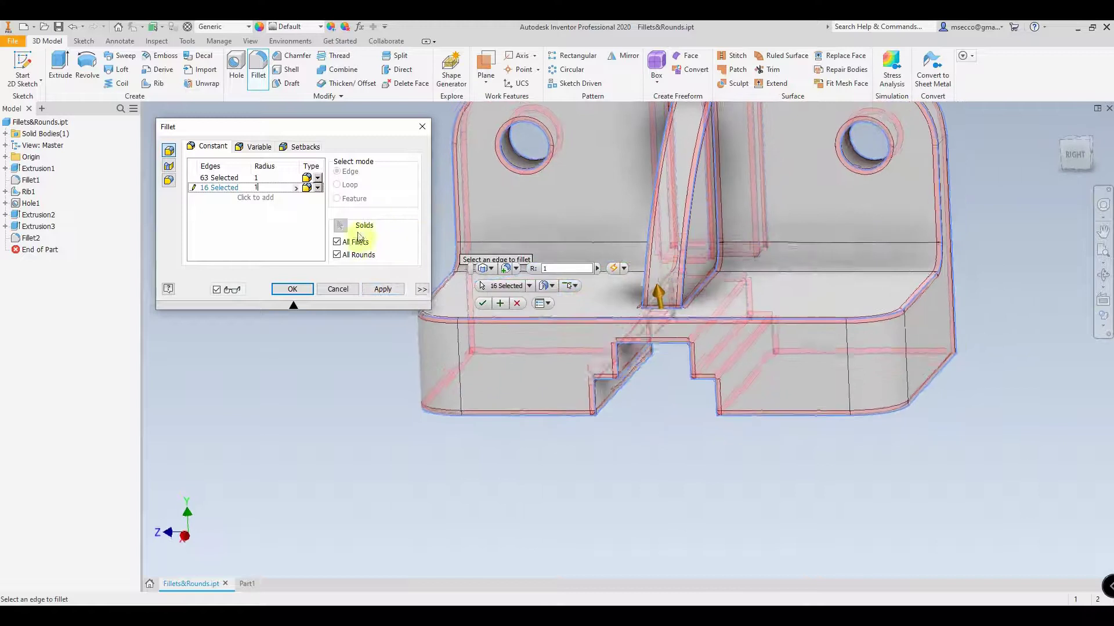
Step: Clear All Fillets and inspect the 1 mm All Rounds preview along the part's outer edges
click(337, 244)
click(337, 254)
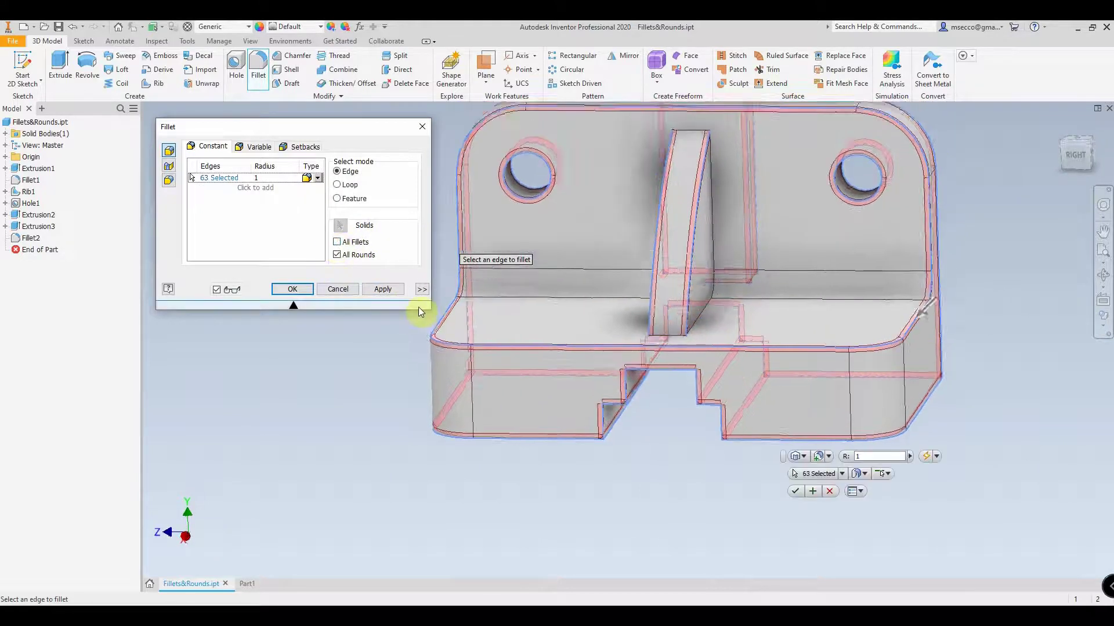
shift+middle_drag(518, 186, 543, 176)
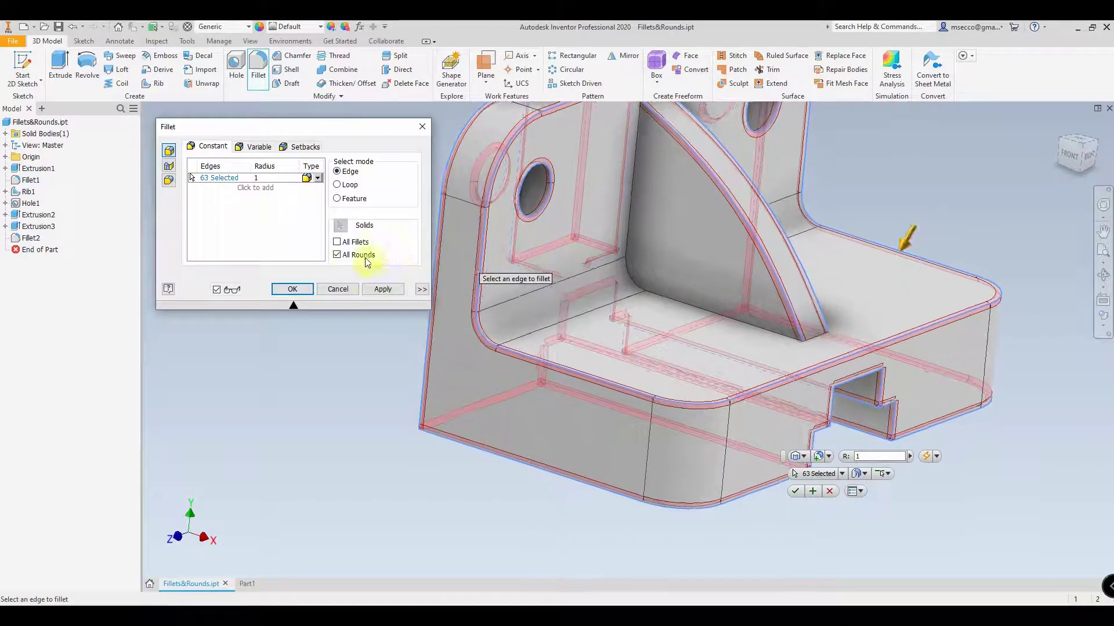
Step: Swap All Rounds for All Fillets and create the 1 mm fillets on all of the part's inner edges
click(337, 254)
click(337, 241)
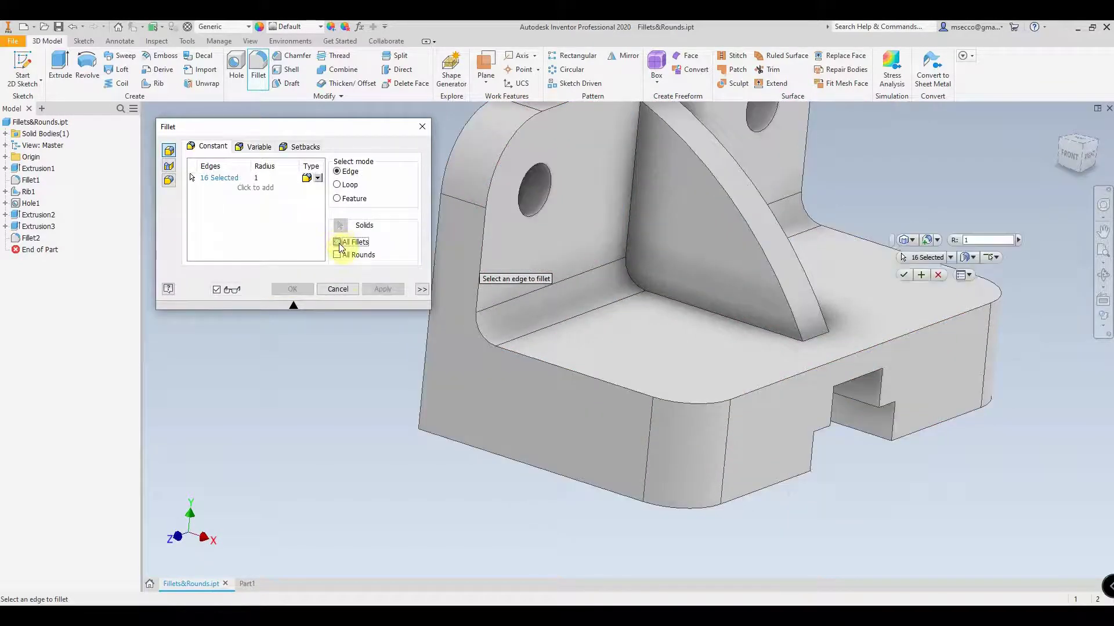
shift+middle_drag(538, 238, 840, 393)
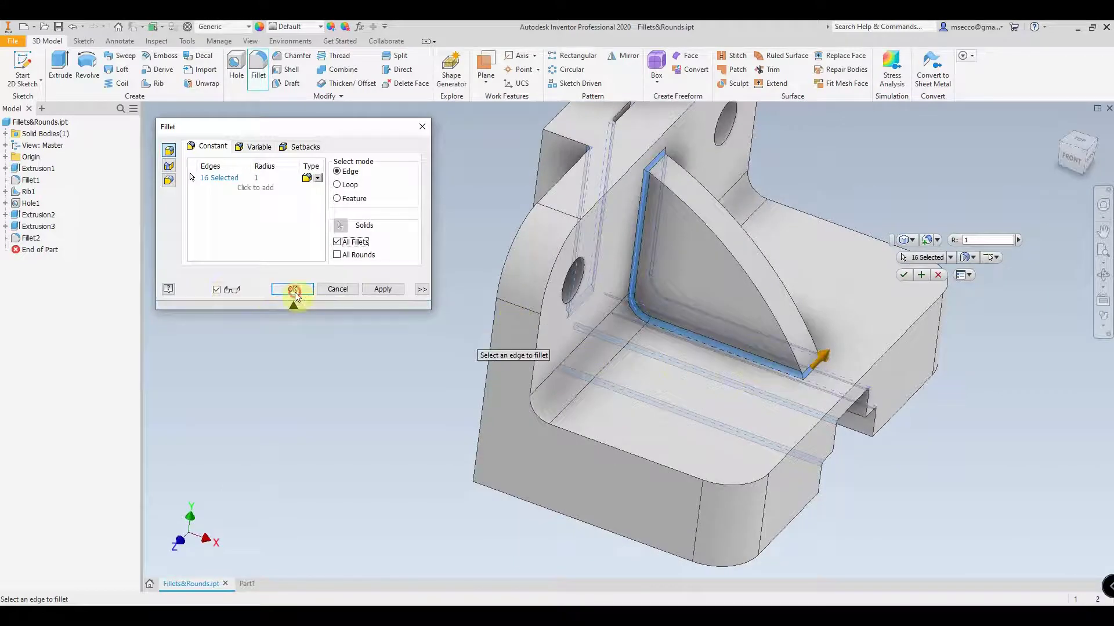
click(295, 290)
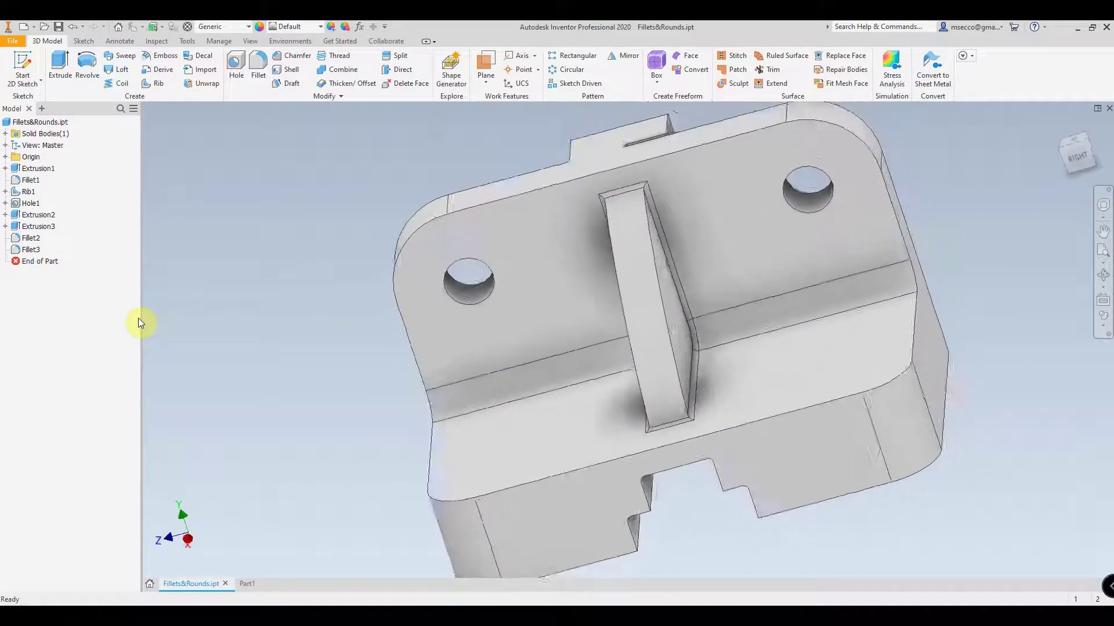